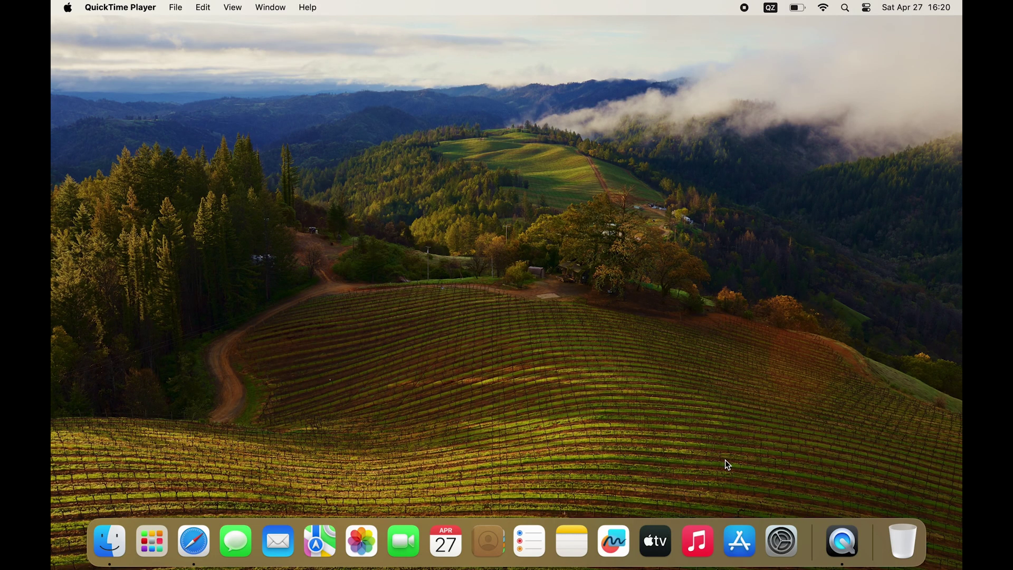
Step: Open the Desktop & Dock settings in System Settings and shrink the Dock to near its smallest size
click(781, 541)
scroll(357, 418, down, 2)
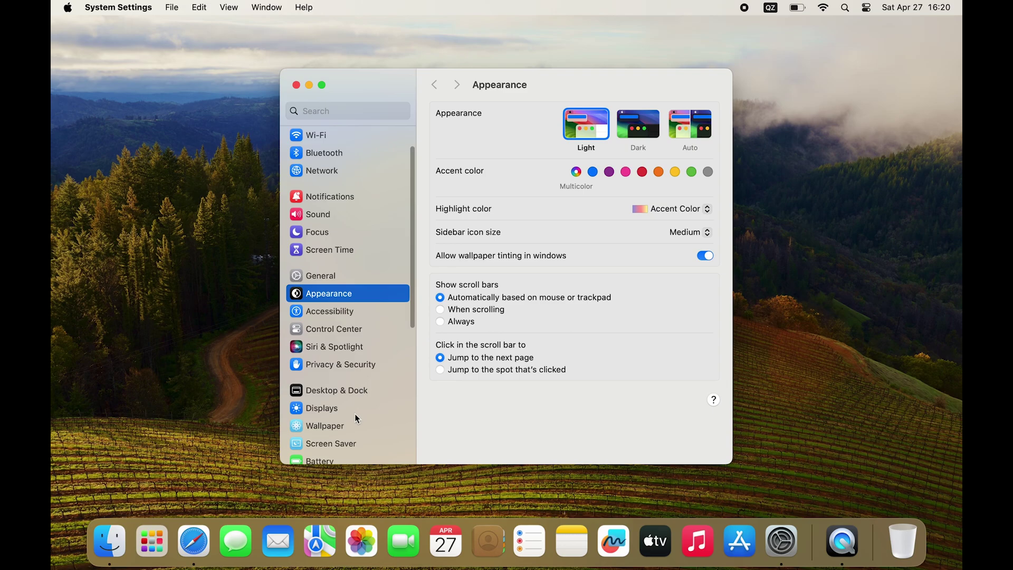
click(356, 389)
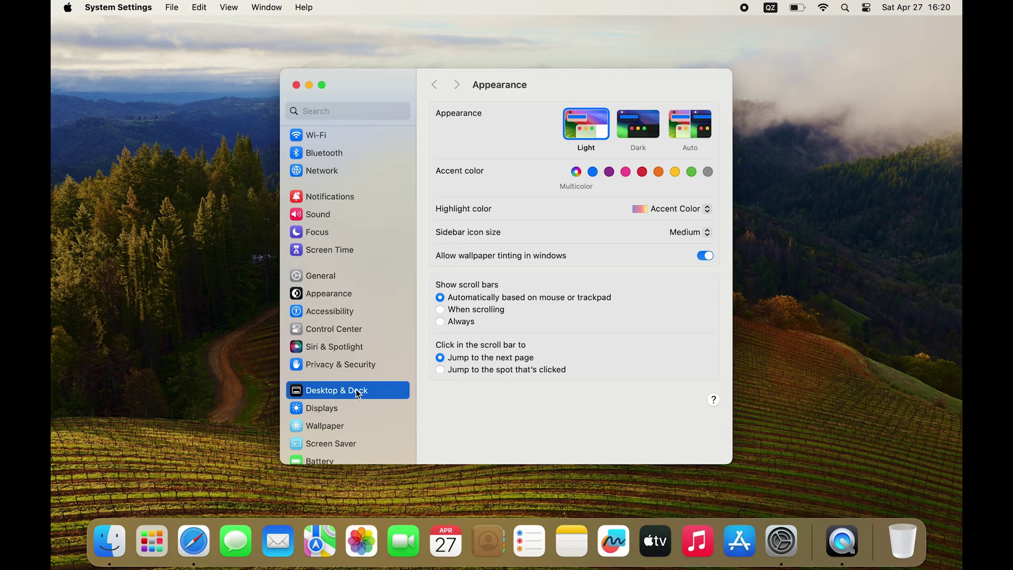
drag(491, 144, 458, 143)
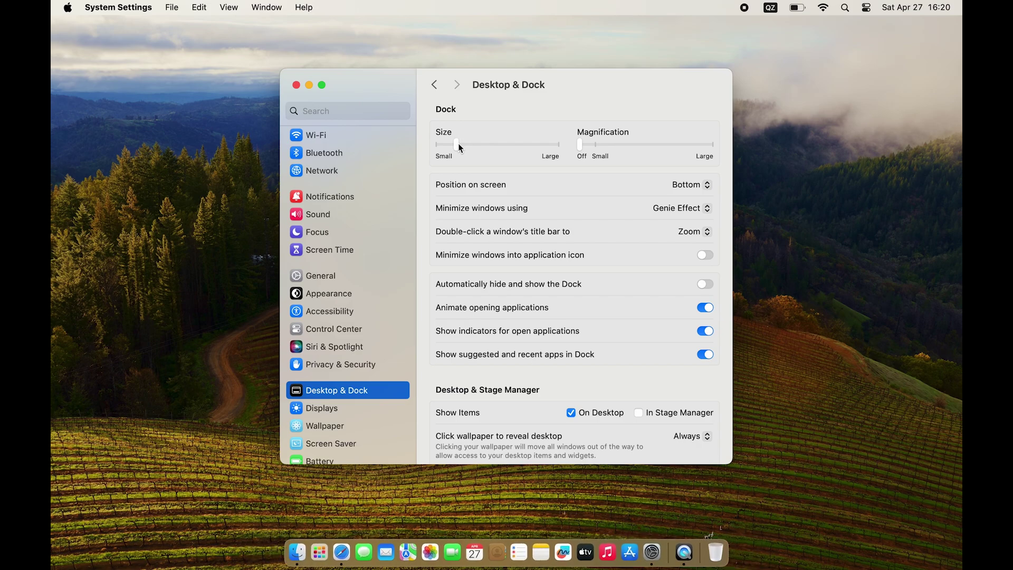
Step: Remove Music, TV, Freeform, Reminders and Contacts from the Dock
right_click(607, 552)
click(680, 507)
right_click(596, 552)
click(670, 507)
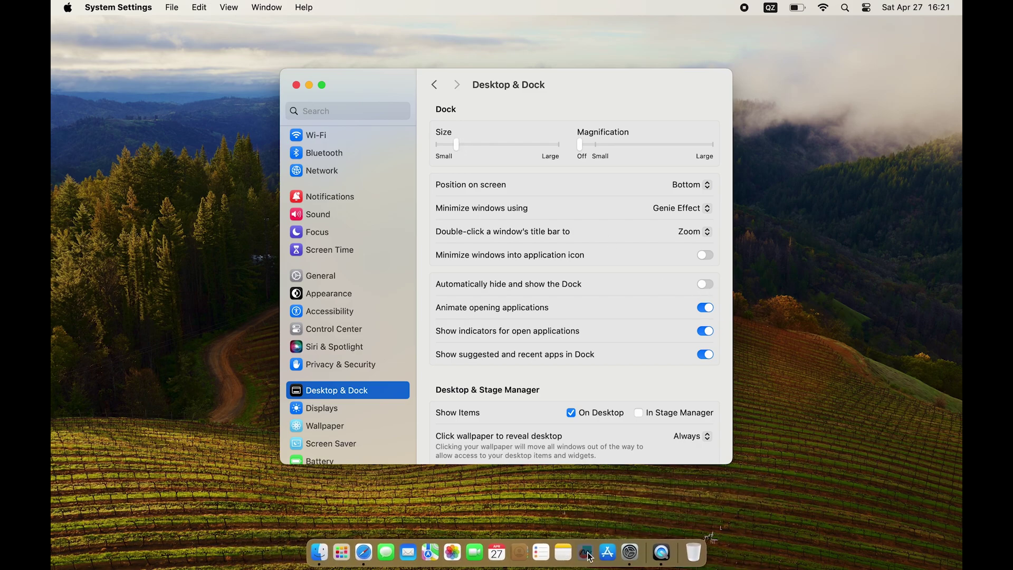
right_click(586, 552)
click(660, 507)
right_click(552, 552)
click(649, 491)
right_click(540, 552)
click(638, 491)
Step: Remove FaceTime, Photos, Maps, Mail and Launchpad from the Dock
right_click(507, 552)
click(601, 490)
right_click(496, 552)
click(591, 491)
right_click(485, 552)
mouse_move(532, 492)
click(592, 501)
right_click(474, 552)
click(580, 501)
right_click(410, 552)
click(447, 492)
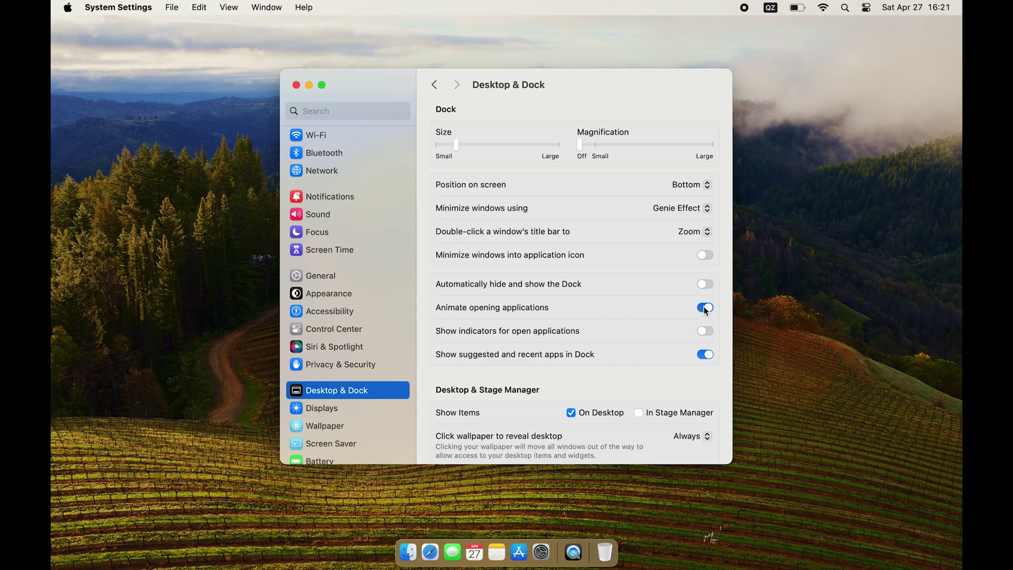
Step: Turn off opening animations, open-application indicators, and suggested and recent apps for the Dock, and quit System Settings
click(706, 355)
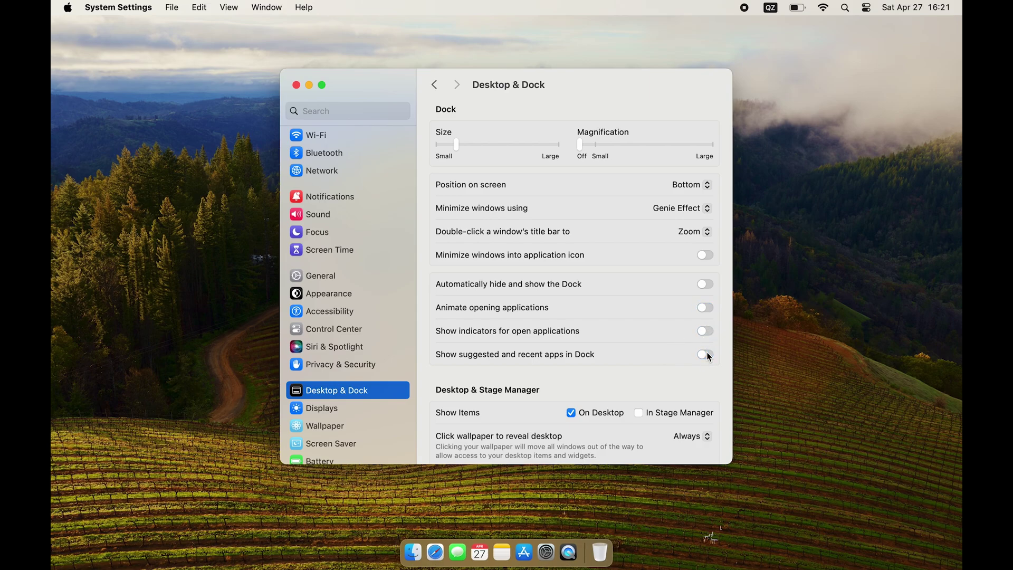
scroll(576, 390, down, 5)
scroll(576, 394, down, 1)
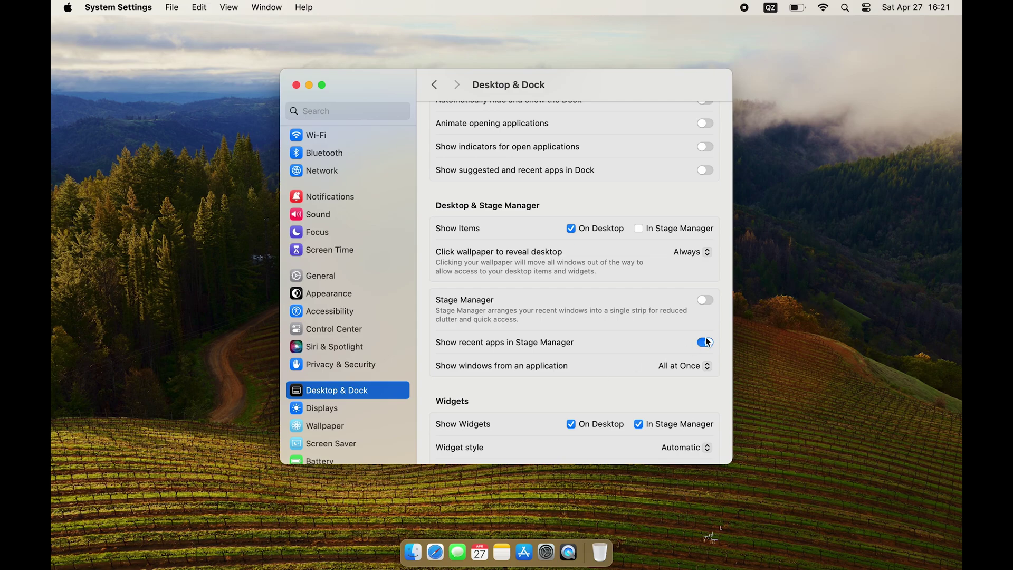
key(super+q)
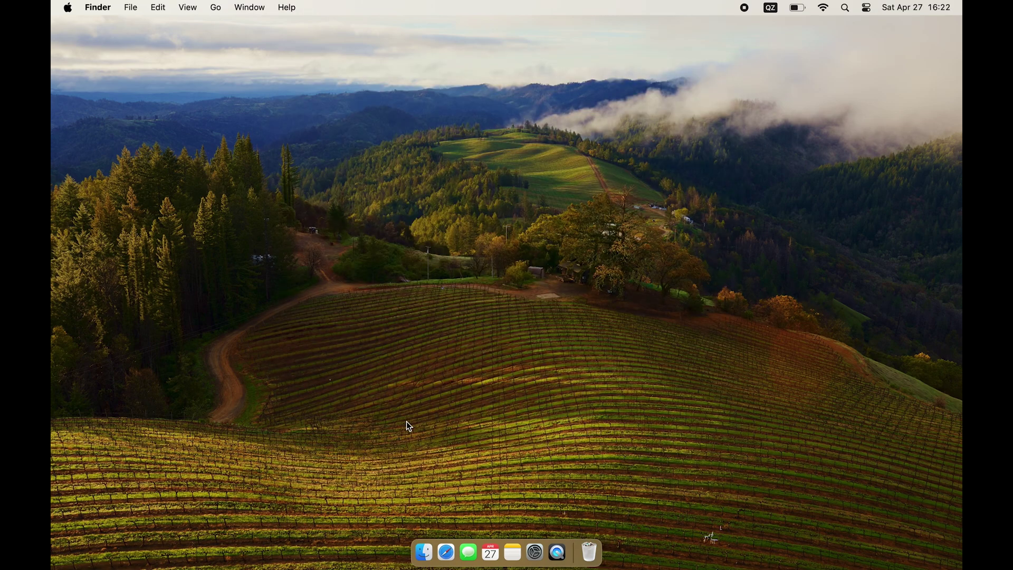
Step: In Finder's general settings, hide external disks from the desktop and make new windows show the home folder
click(425, 553)
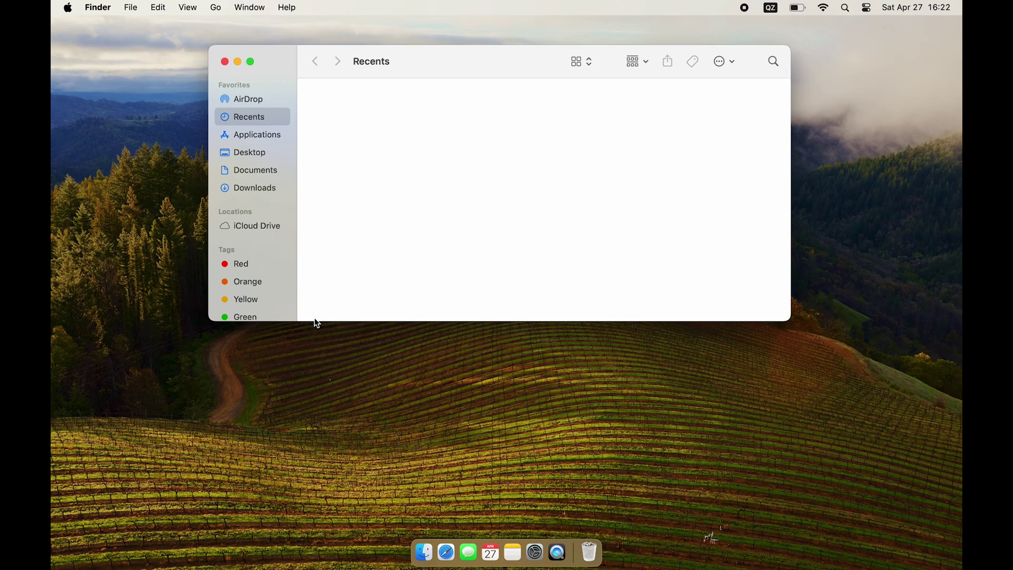
drag(315, 323, 316, 470)
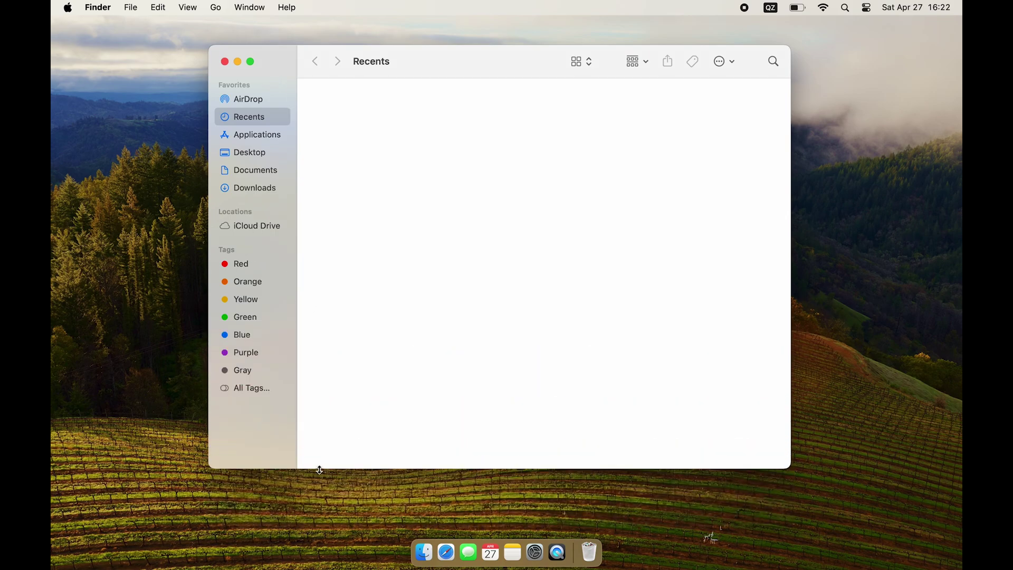
key(super+comma)
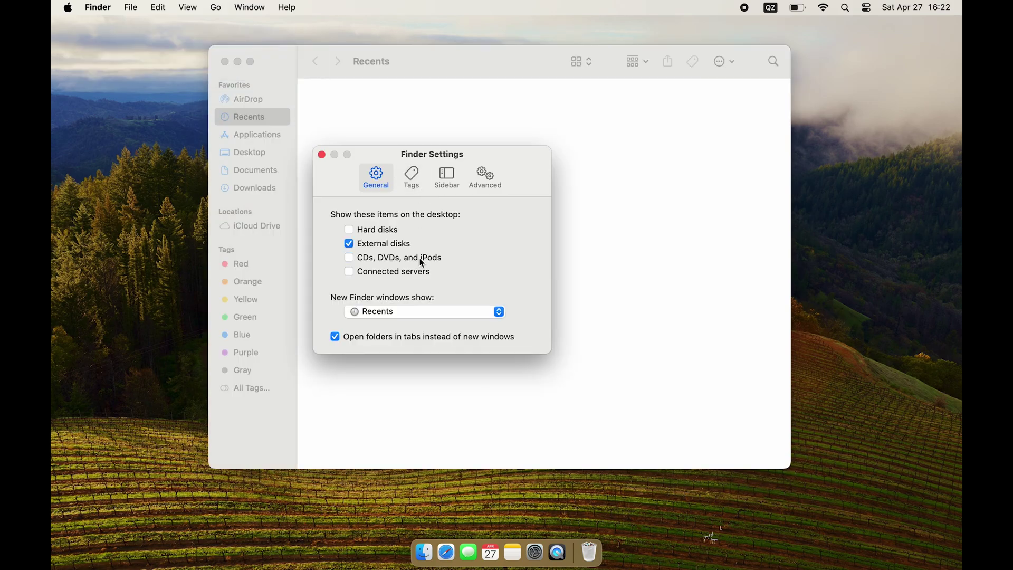
click(397, 245)
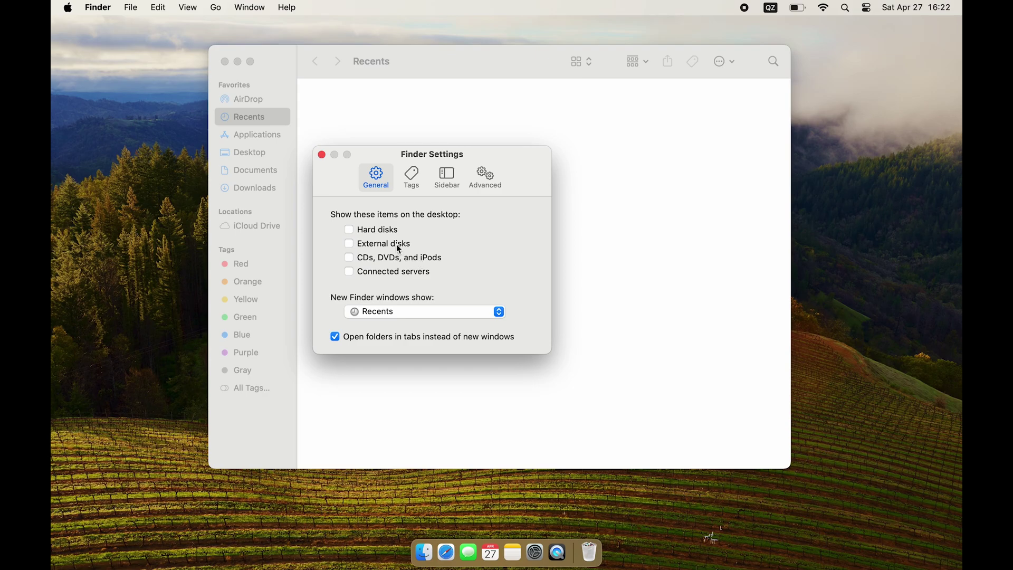
click(388, 315)
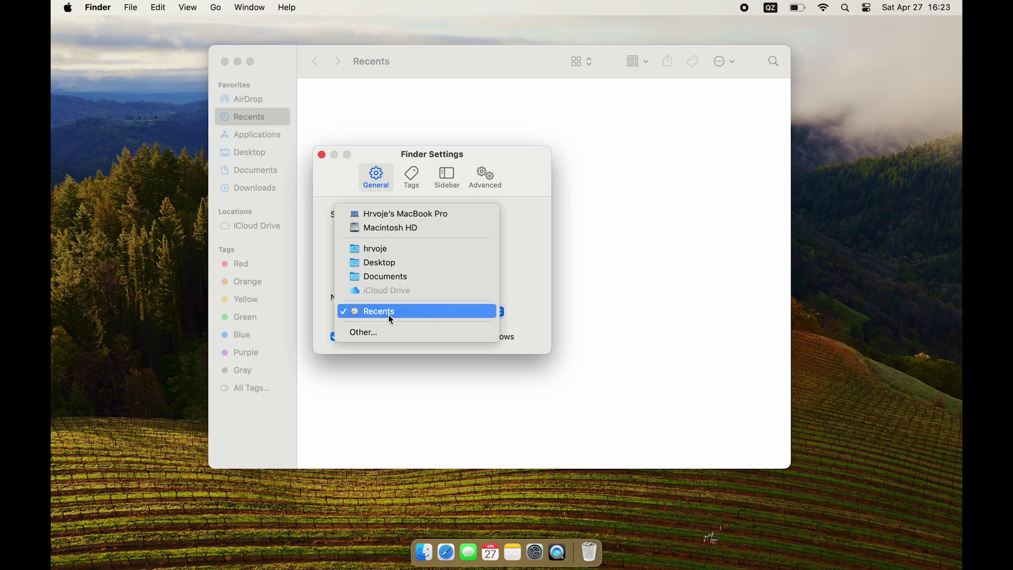
click(403, 252)
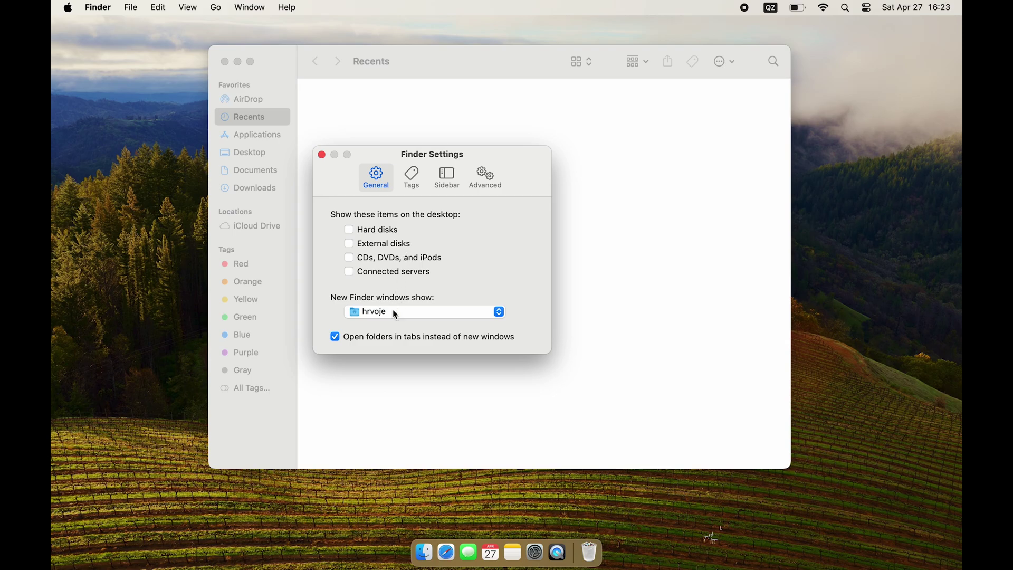
Step: Hide all tags from the Finder sidebar and add the home folder and the MacBook Pro to it
click(409, 182)
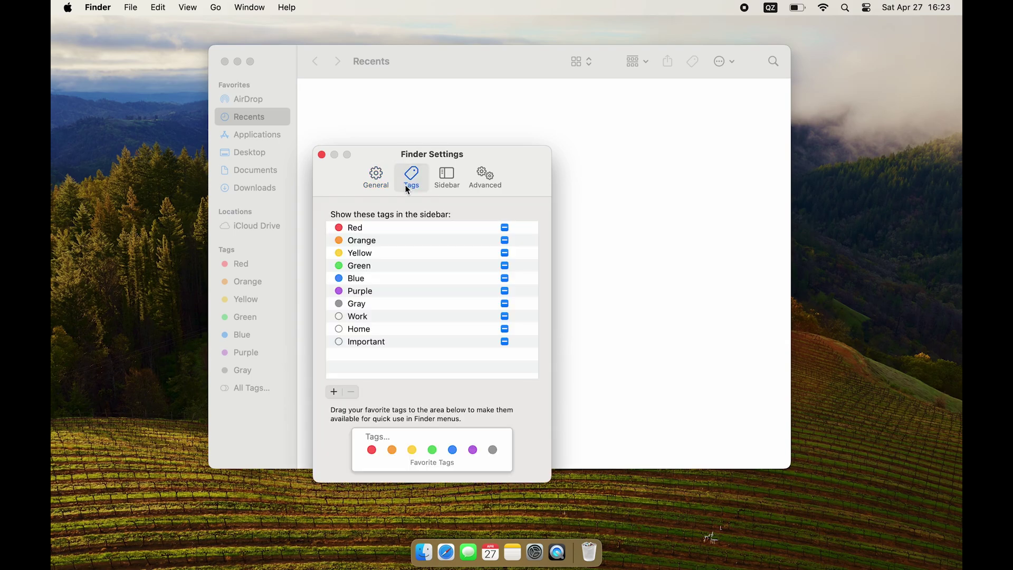
drag(508, 232, 504, 339)
click(445, 182)
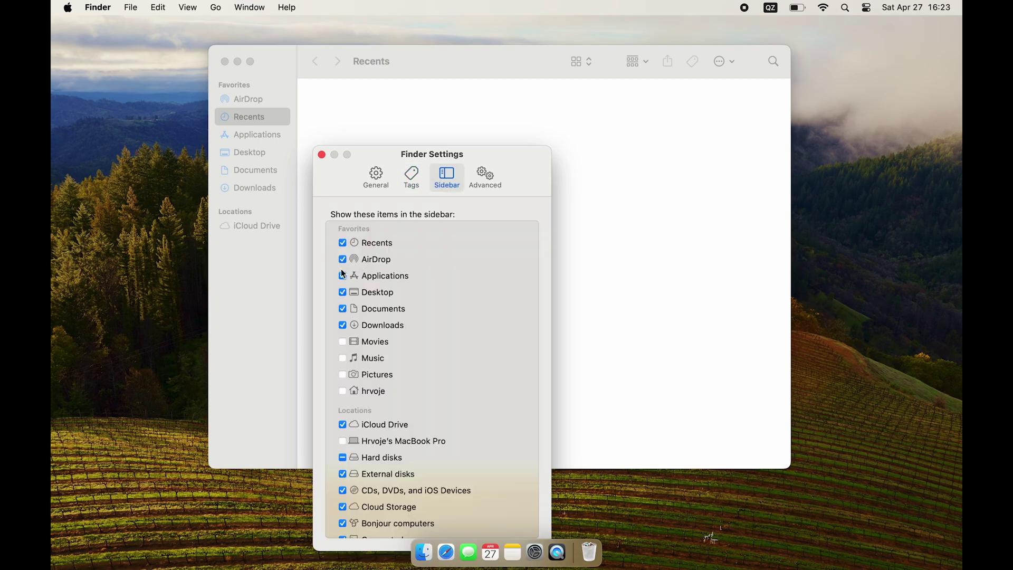
click(342, 391)
click(342, 441)
scroll(347, 419, down, 2)
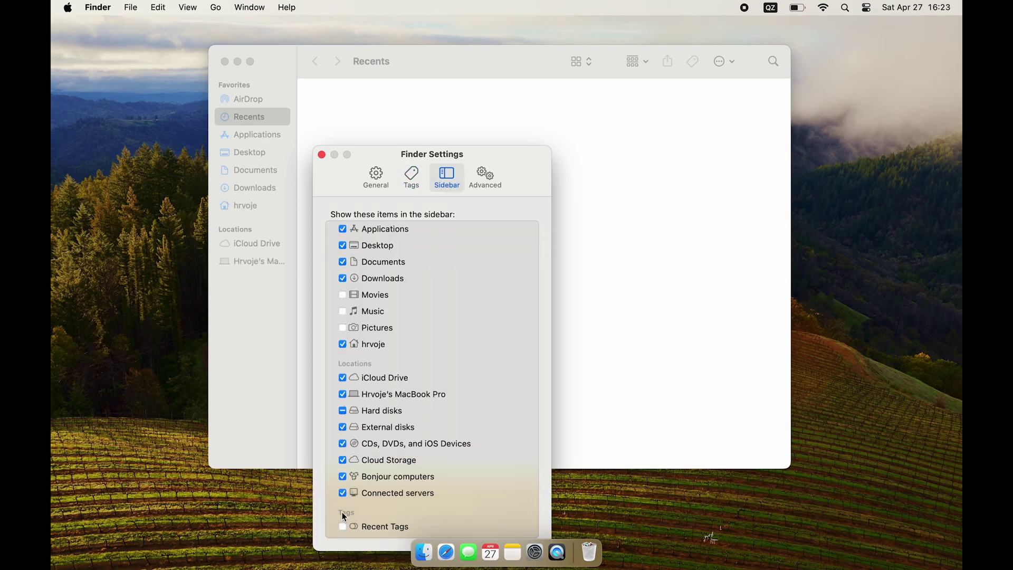
Step: In Finder's advanced settings, show all filename extensions, remove Trash items after 30 days, and make searches cover the current folder
click(480, 181)
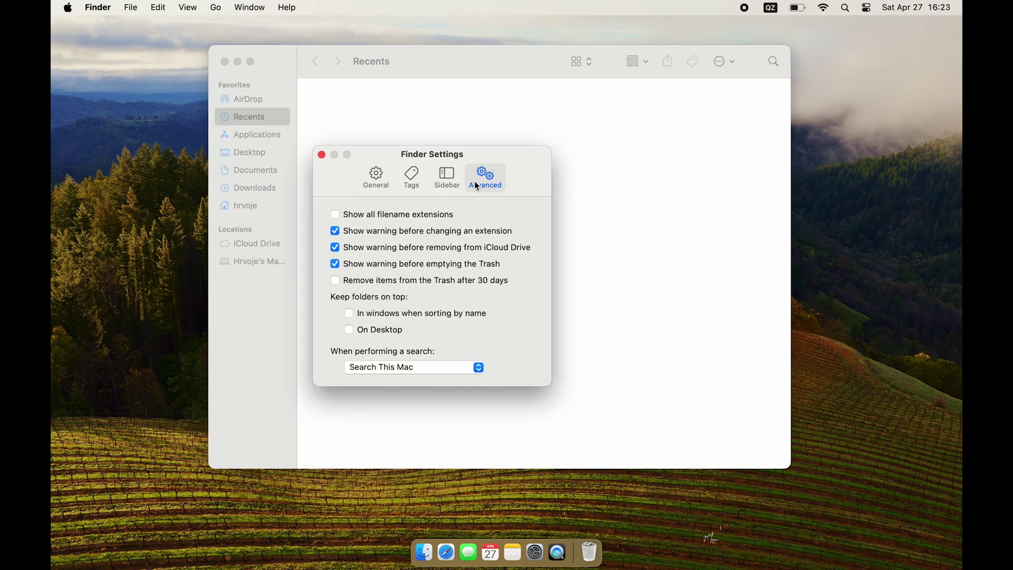
click(443, 216)
click(429, 282)
click(415, 367)
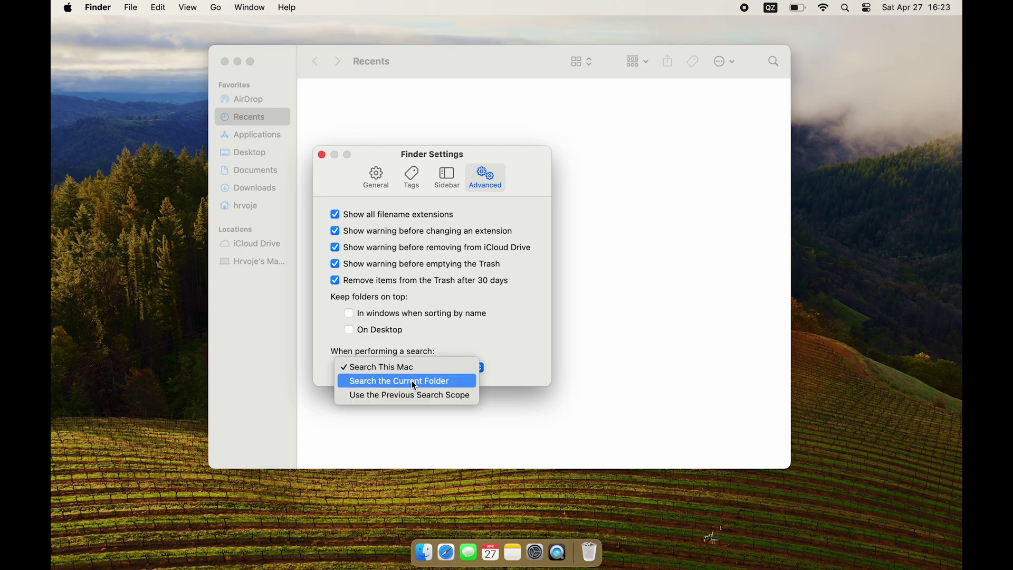
click(414, 382)
click(322, 154)
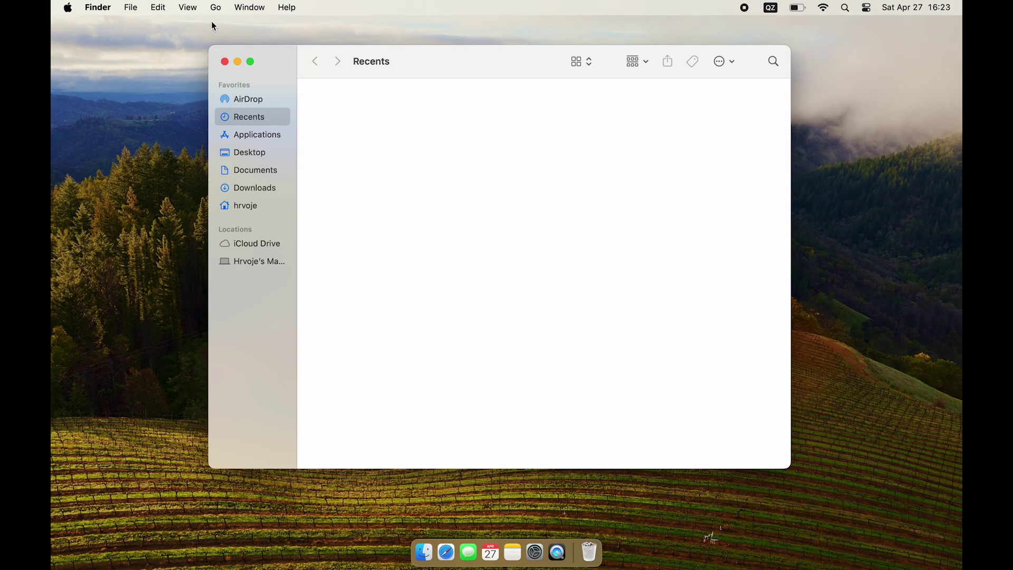
Step: Show the path bar in Finder and browse the home folder, entering a subfolder and going back up
click(197, 10)
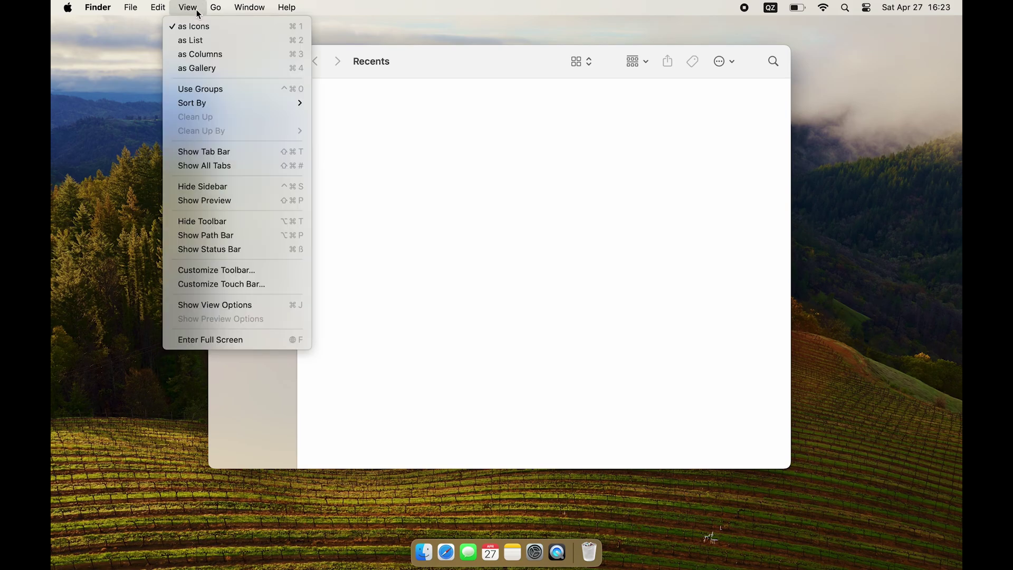
click(247, 236)
click(247, 206)
double_click(477, 106)
key(cmd+Up)
Step: Switch to Safari, search for "raycast" and download the Raycast installer from raycast.com
click(447, 552)
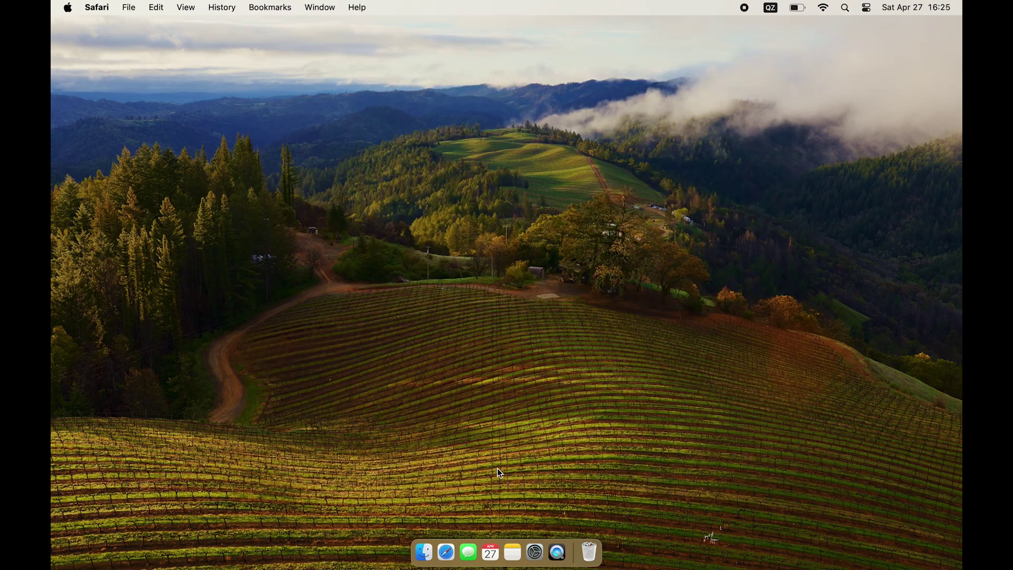
text(raycast)
key(Return)
click(238, 193)
click(830, 83)
key(Return)
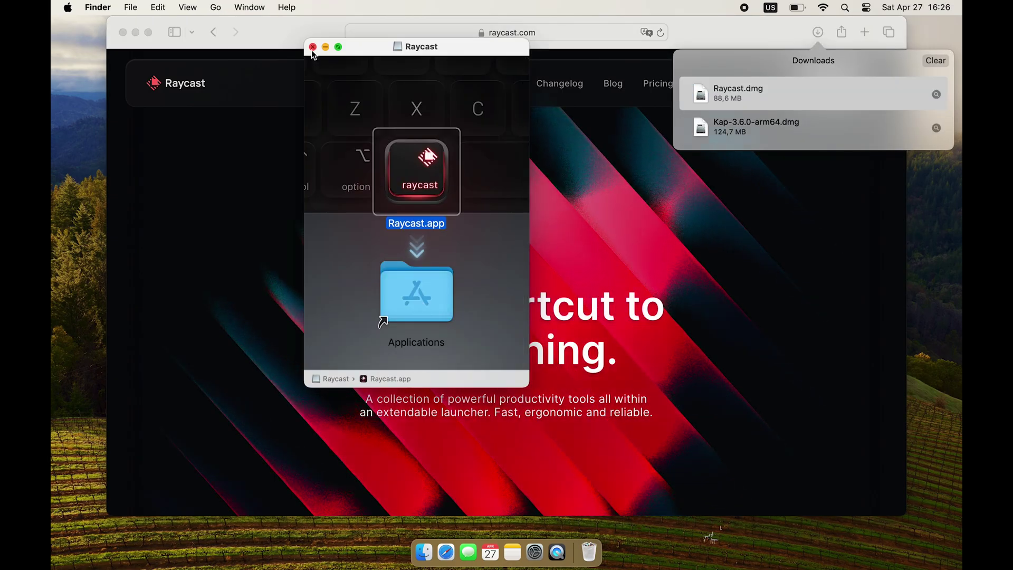
Step: Close the Raycast disk image window, launch Raycast by searching "ray" and allow the downloaded app to open
key(cmd+w)
key(cmd+space)
text(ray)
key(Return)
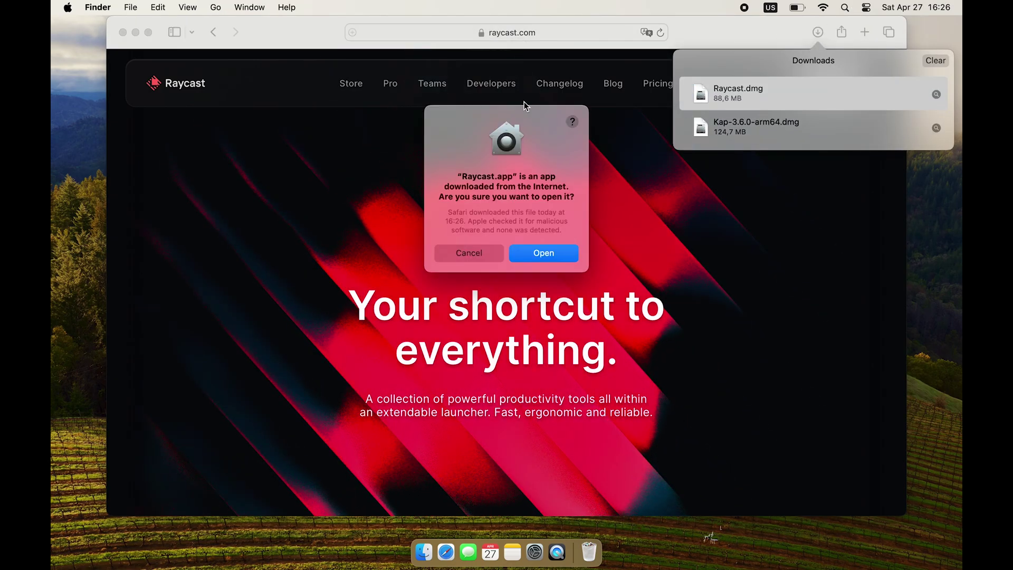
click(556, 253)
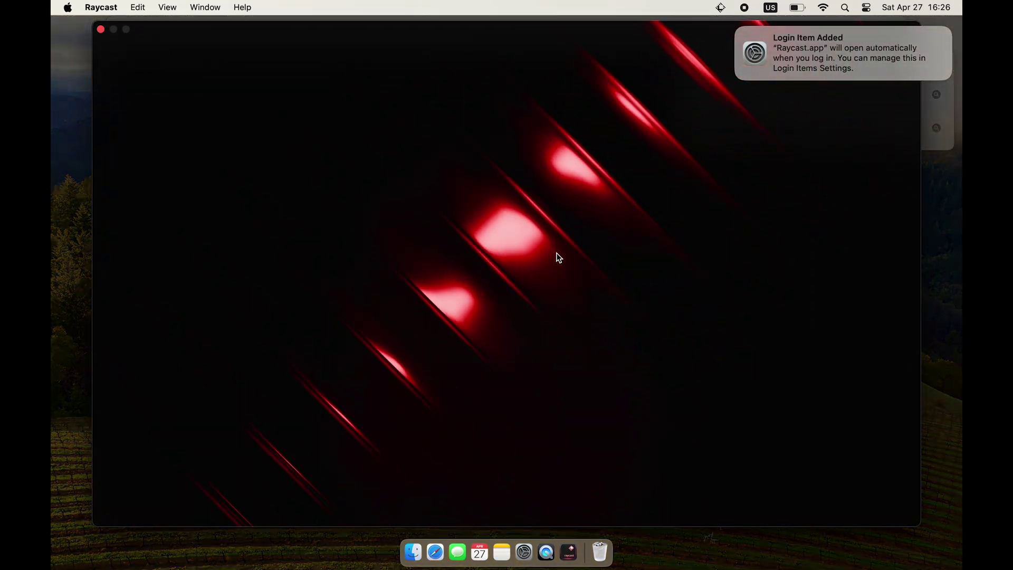
Step: Start the Raycast onboarding, preview the core feature cards and postpone installing the first extensions
click(739, 30)
click(843, 507)
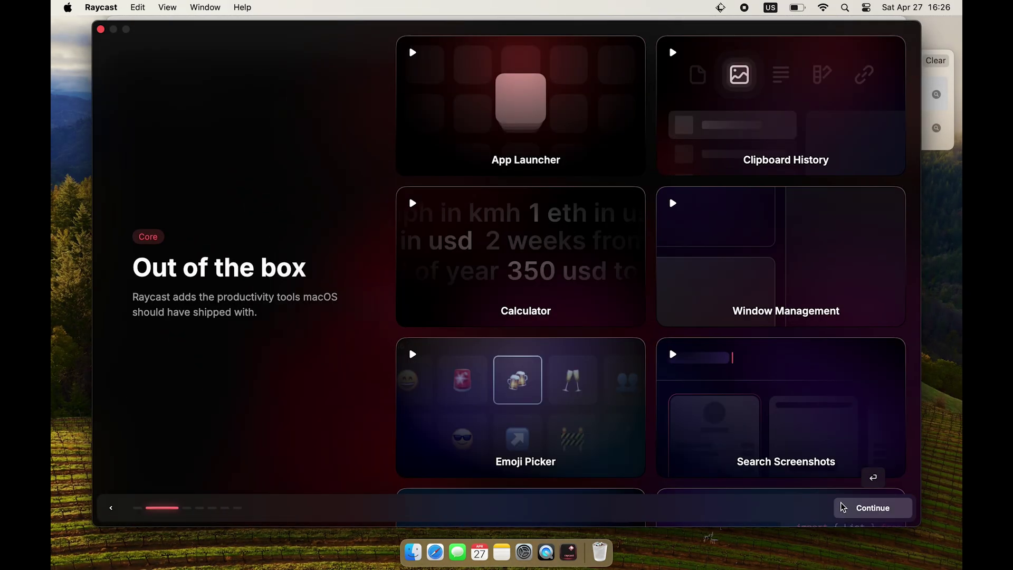
mouse_move(559, 136)
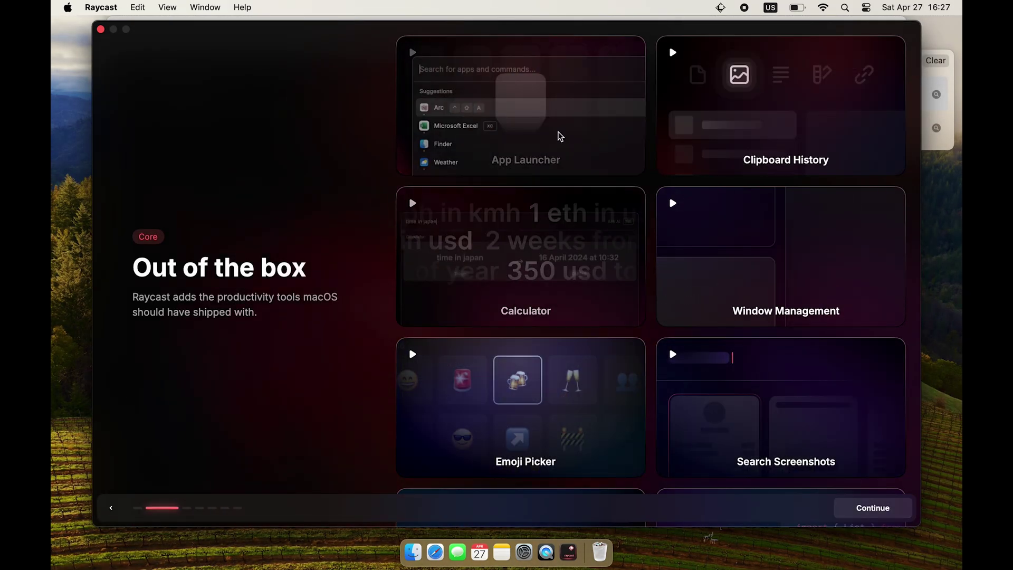
mouse_move(739, 121)
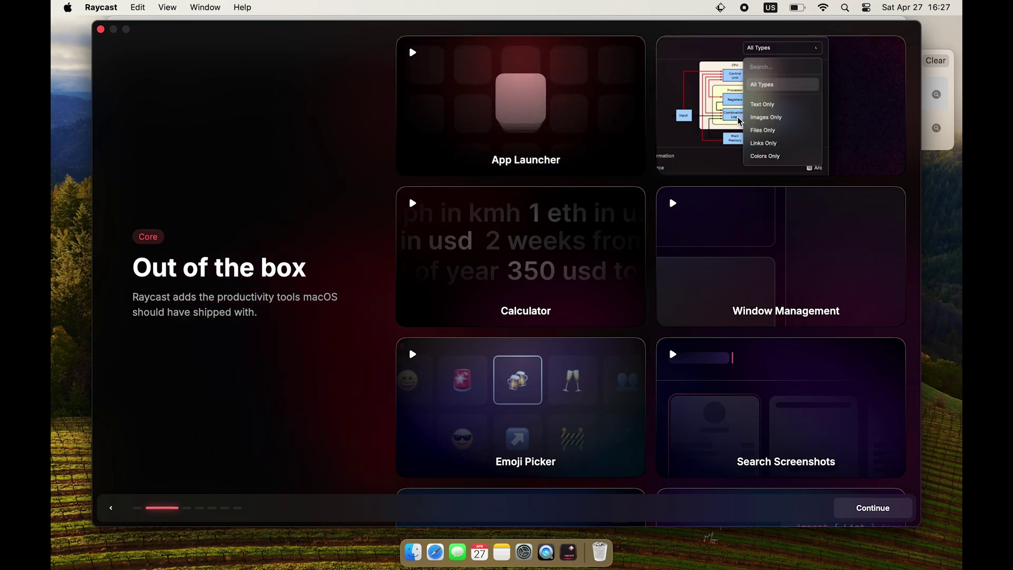
mouse_move(734, 241)
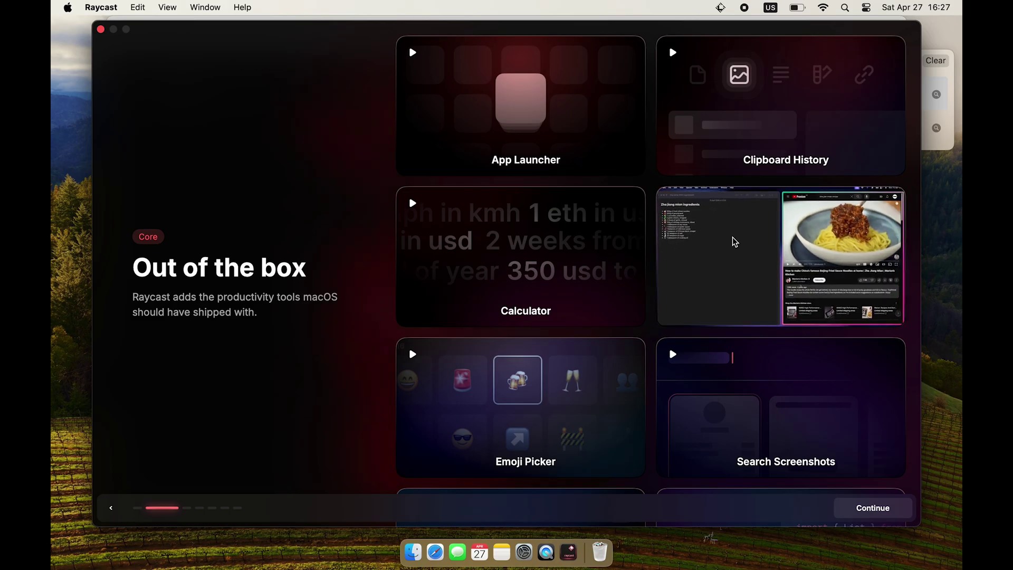
mouse_move(715, 393)
scroll(715, 393, down, 3)
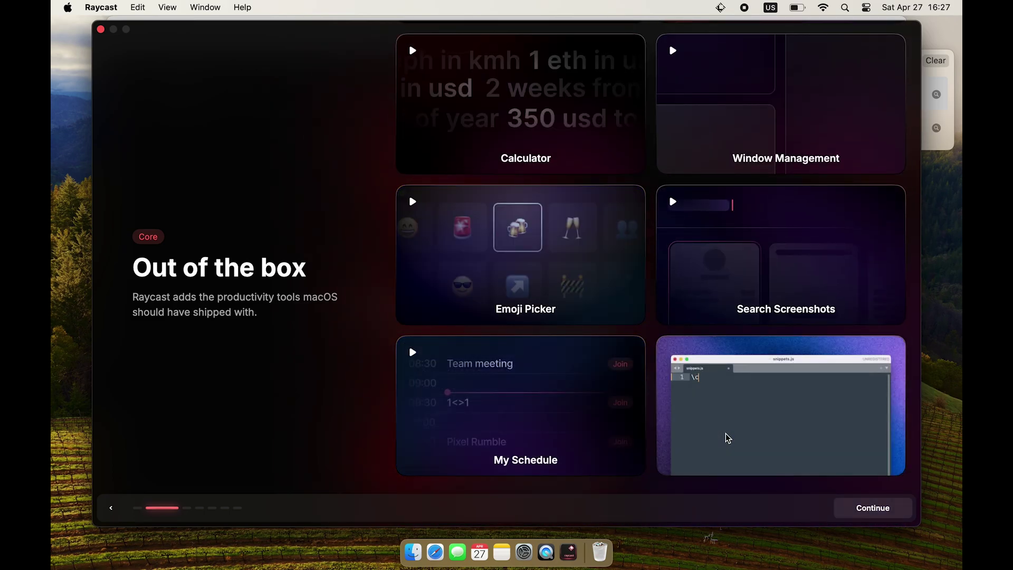
click(850, 506)
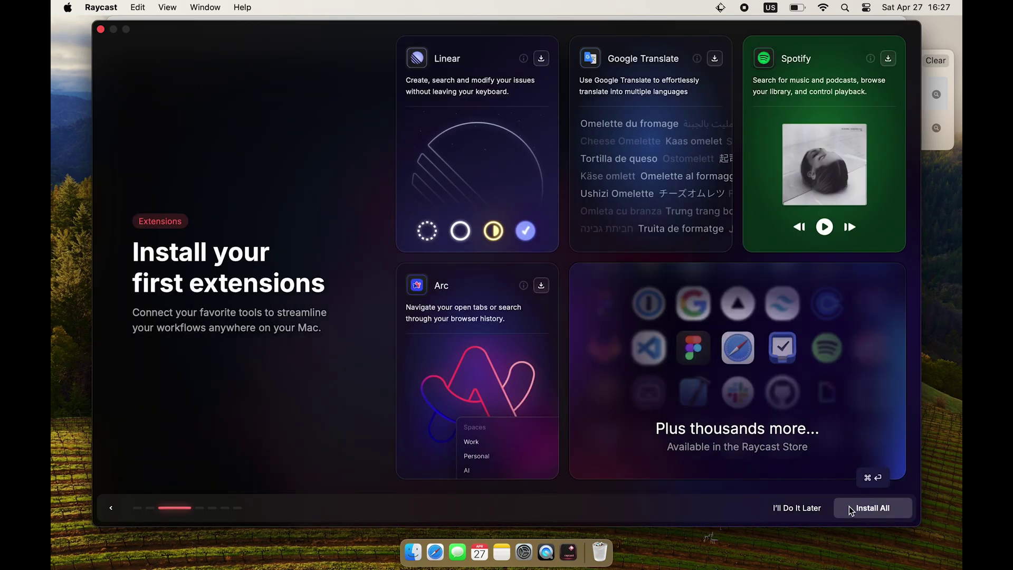
click(800, 508)
Step: In the keyboard shortcut settings for Spotlight, disable the Show Spotlight search shortcut
click(653, 260)
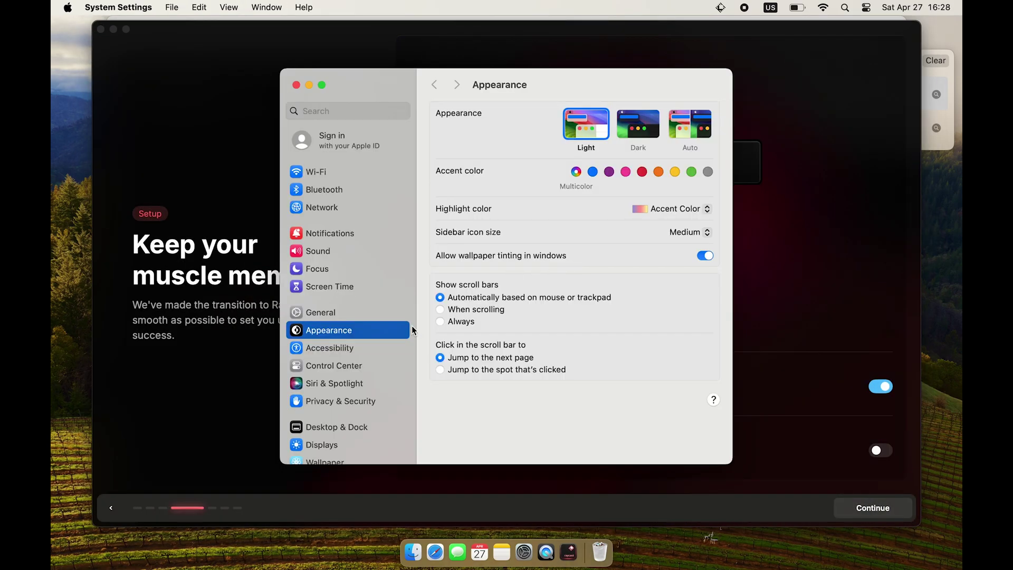
scroll(372, 350, down, 5)
click(343, 417)
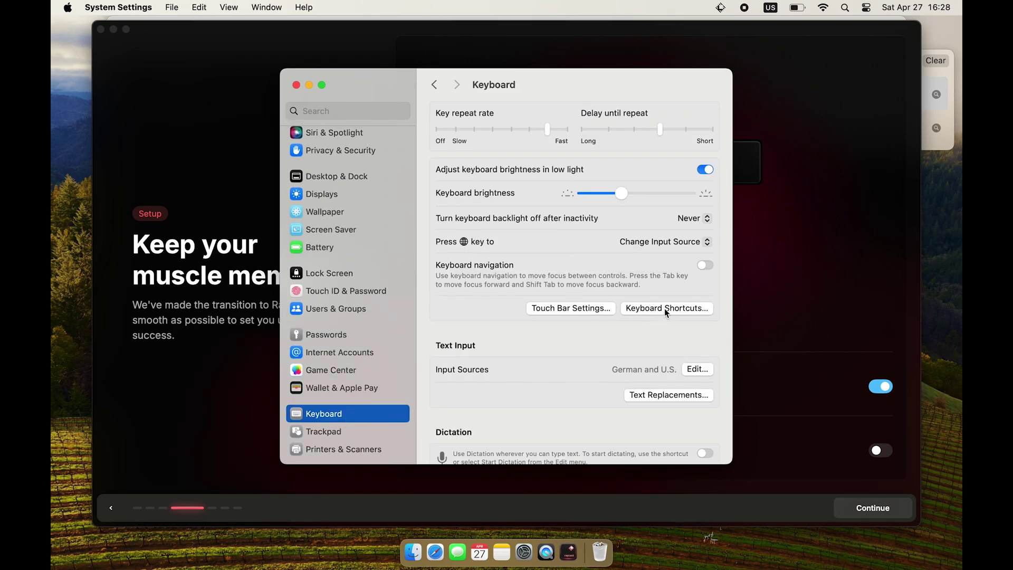
click(664, 308)
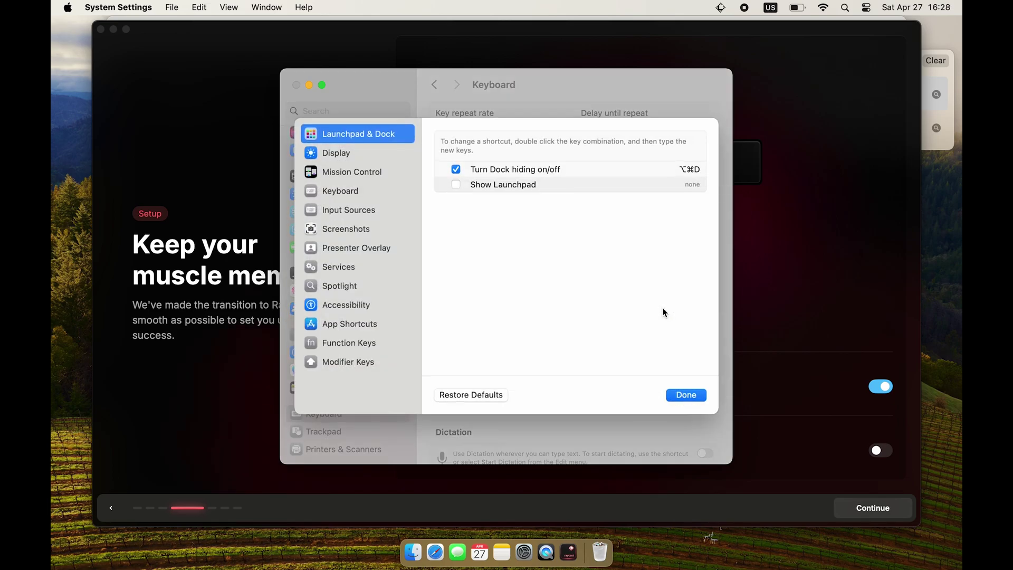
click(350, 288)
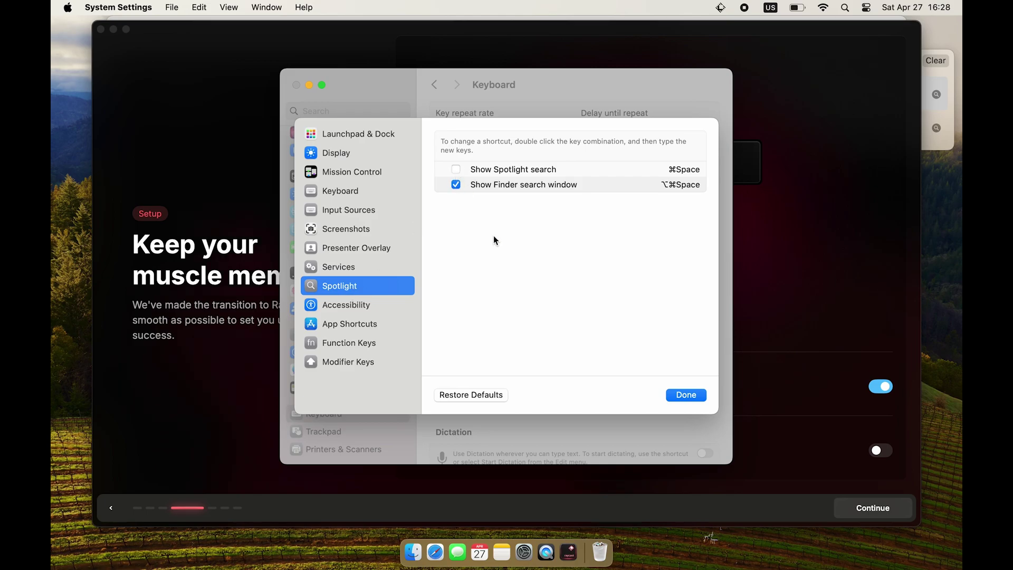
Step: Close the keyboard shortcut settings, record Command+Space as Raycast's new hotkey and continue to the permissions page
click(684, 396)
click(790, 52)
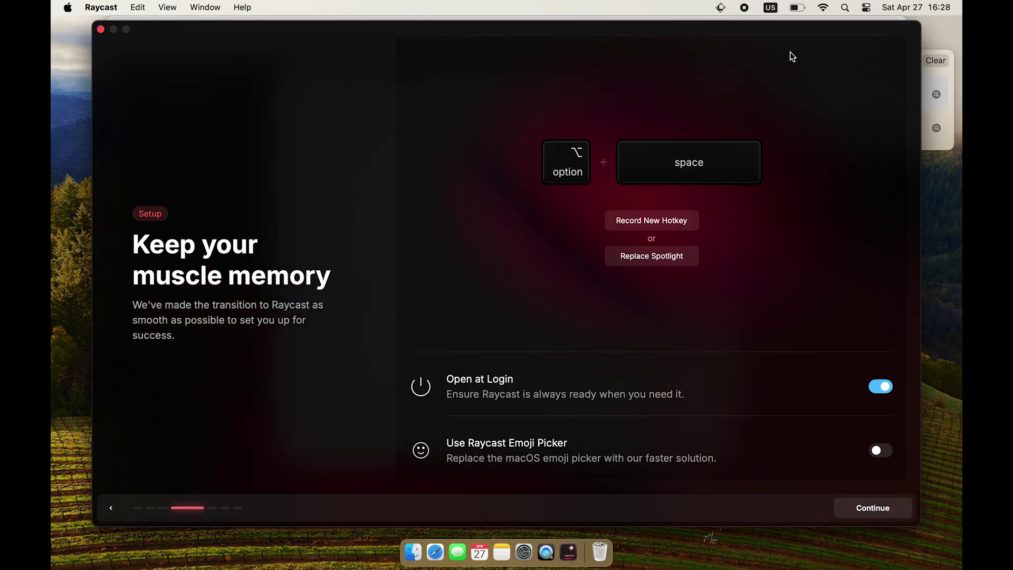
click(649, 221)
key(super+space)
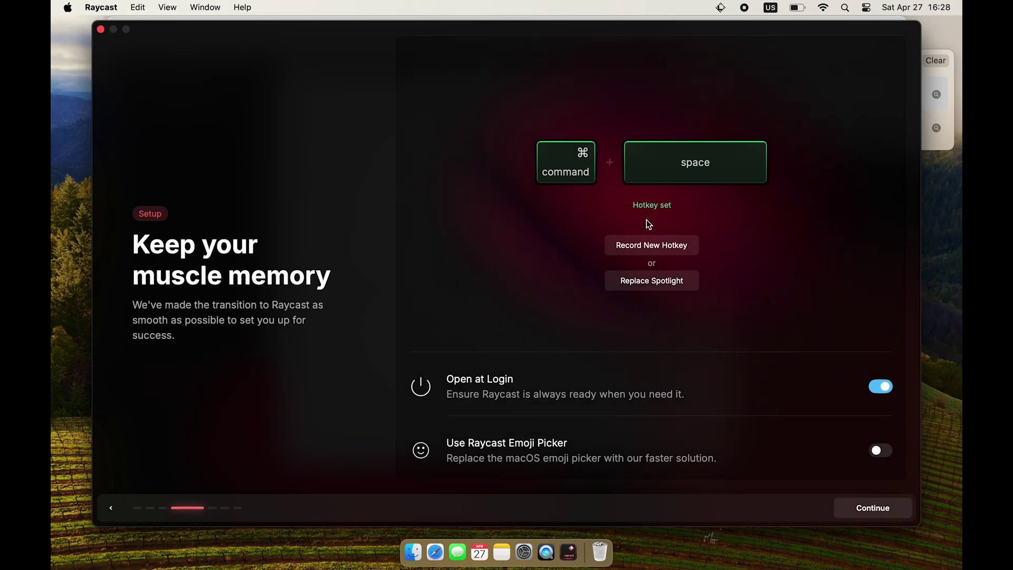
click(873, 508)
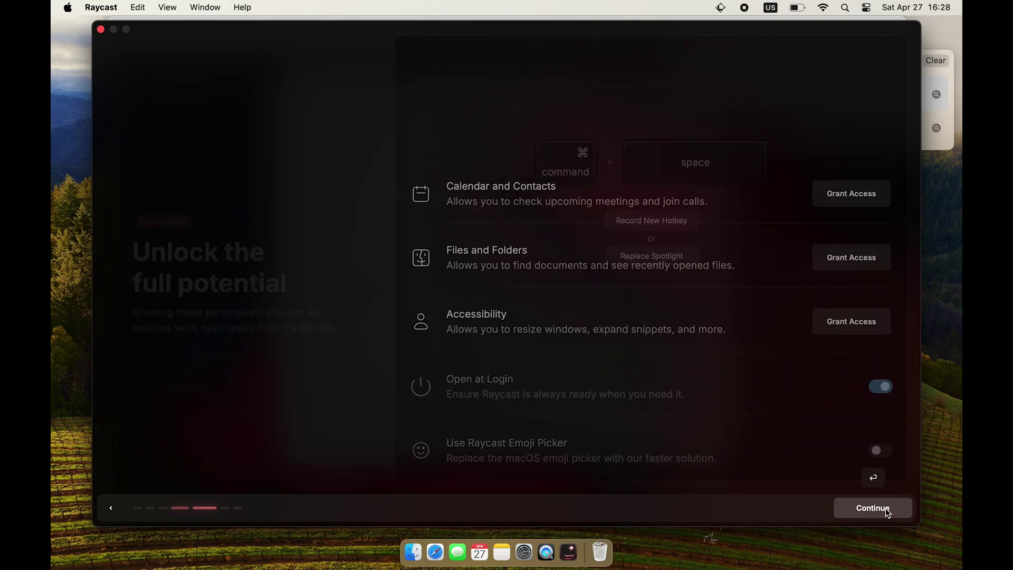
Step: Grant Raycast access to Calendar and Contacts and to Files and Folders
click(842, 193)
click(502, 226)
click(549, 235)
click(549, 236)
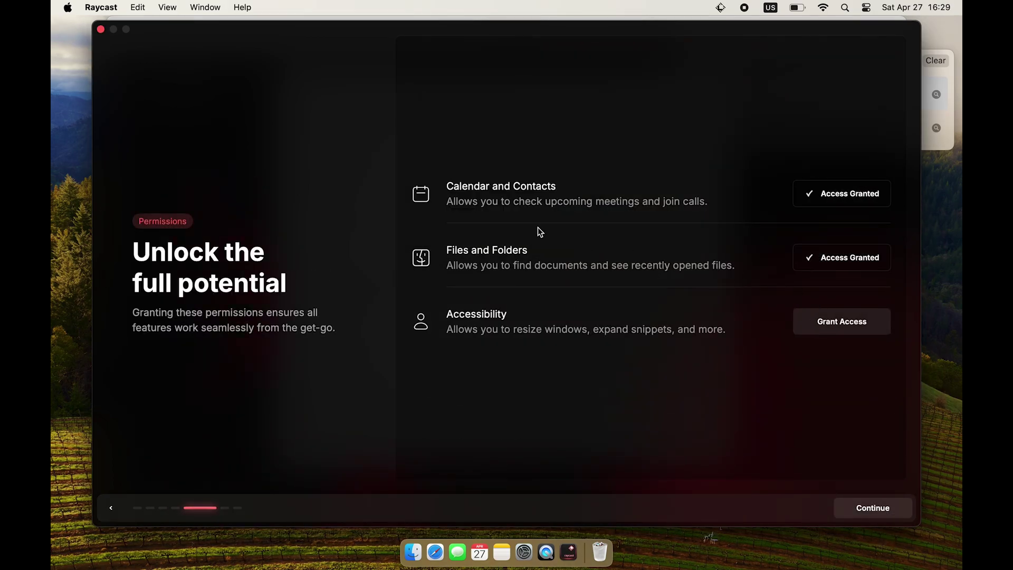
Step: Allow Raycast to control the computer in the Accessibility settings, authorising the change with the account password
click(842, 322)
click(567, 211)
click(706, 138)
text(********)
key(Return)
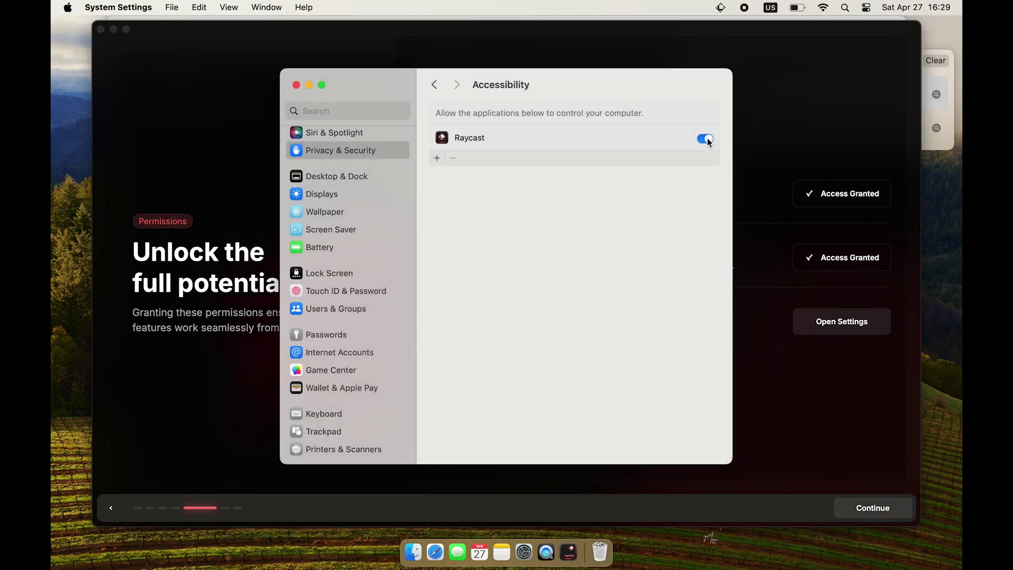
Step: Continue through the remaining Raycast onboarding pages and finish it with the new Command+Space hotkey
click(855, 509)
click(856, 510)
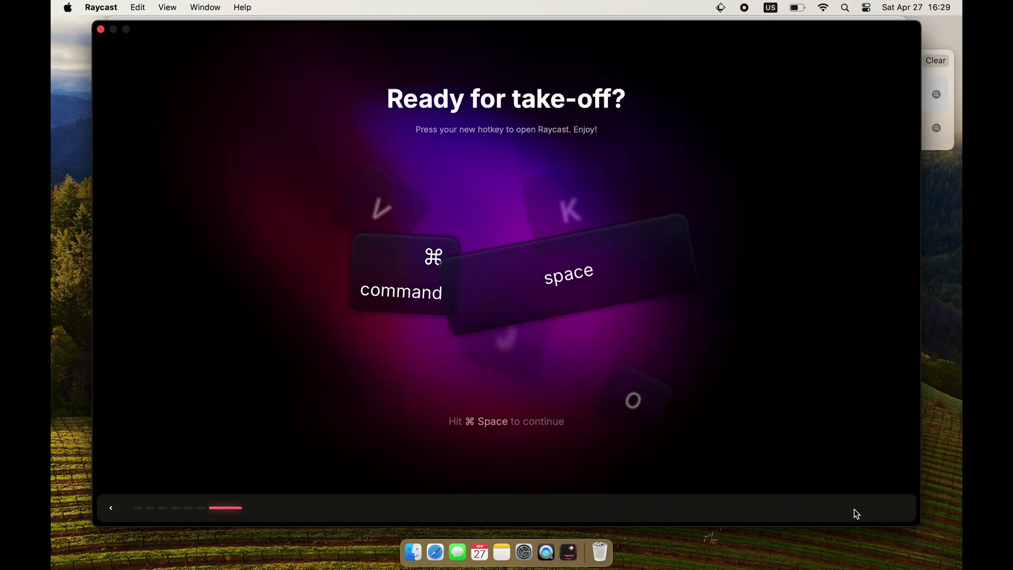
key(cmd+space)
Step: Search the web for "homebrew" in Safari, open brew.sh and copy the Homebrew install command
click(569, 30)
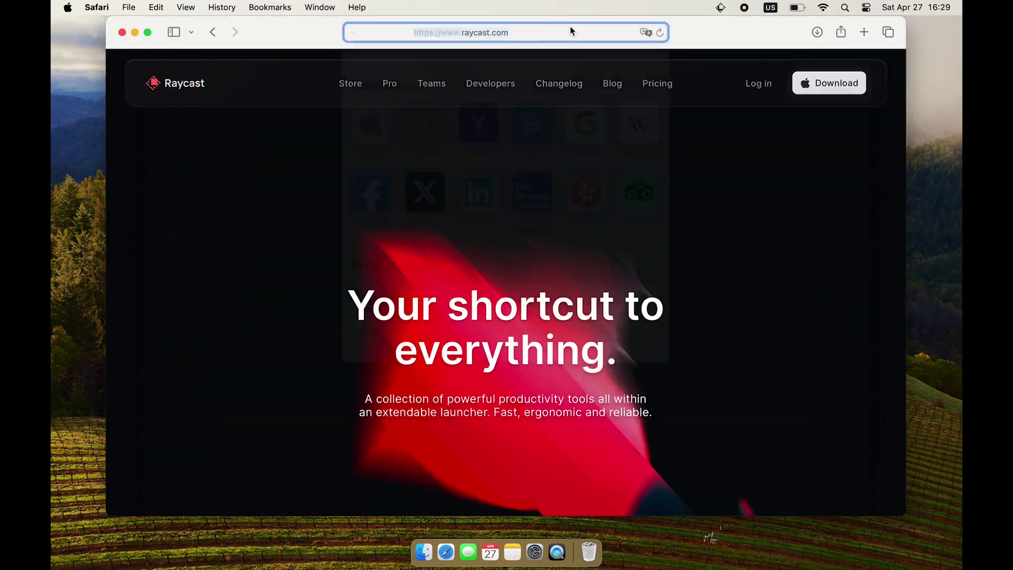
text(homebrew)
key(Return)
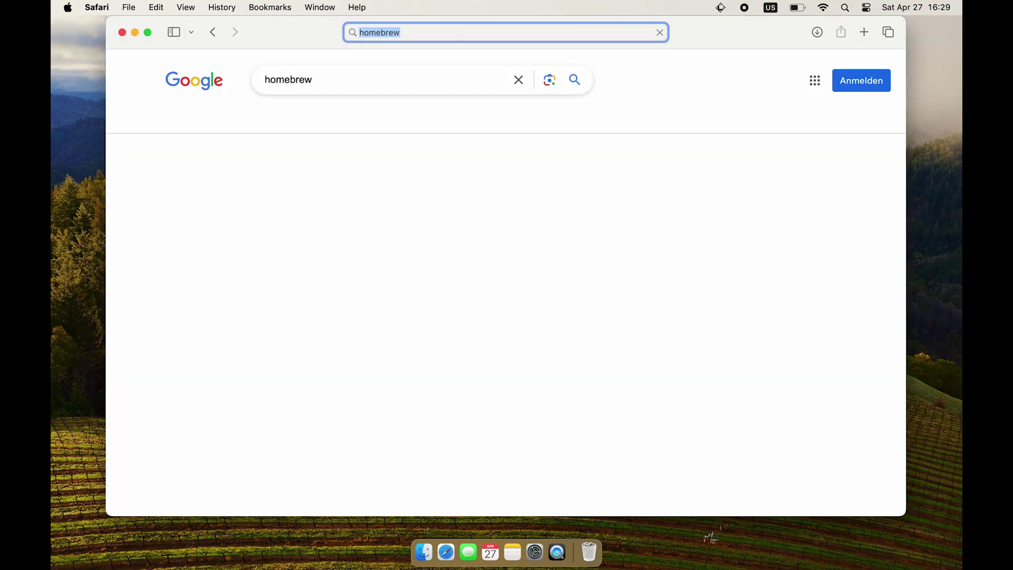
click(299, 193)
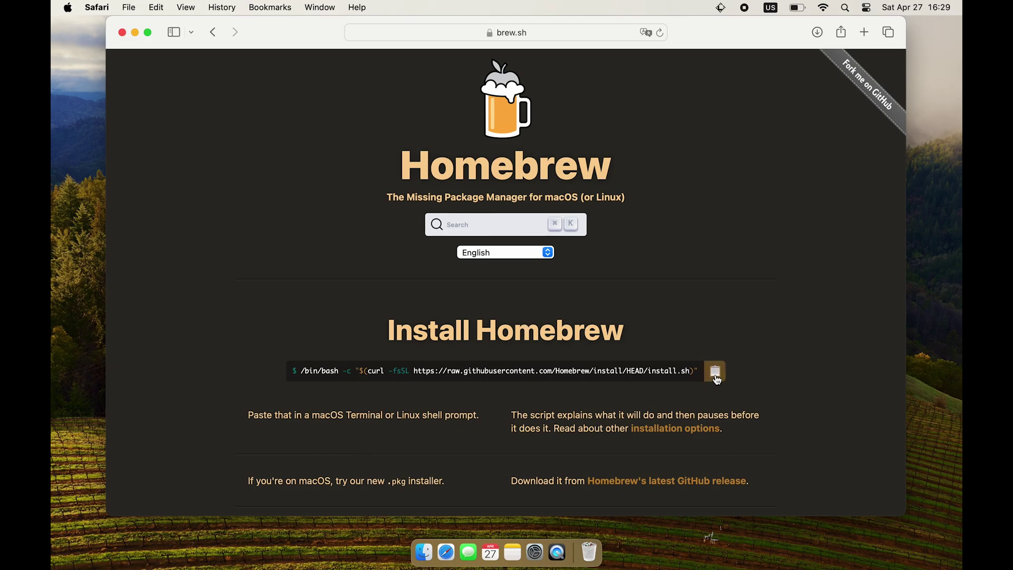
Step: Open Terminal by searching "terminal" in Raycast and paste the copied Homebrew install command
key(alt+space)
text(terminal)
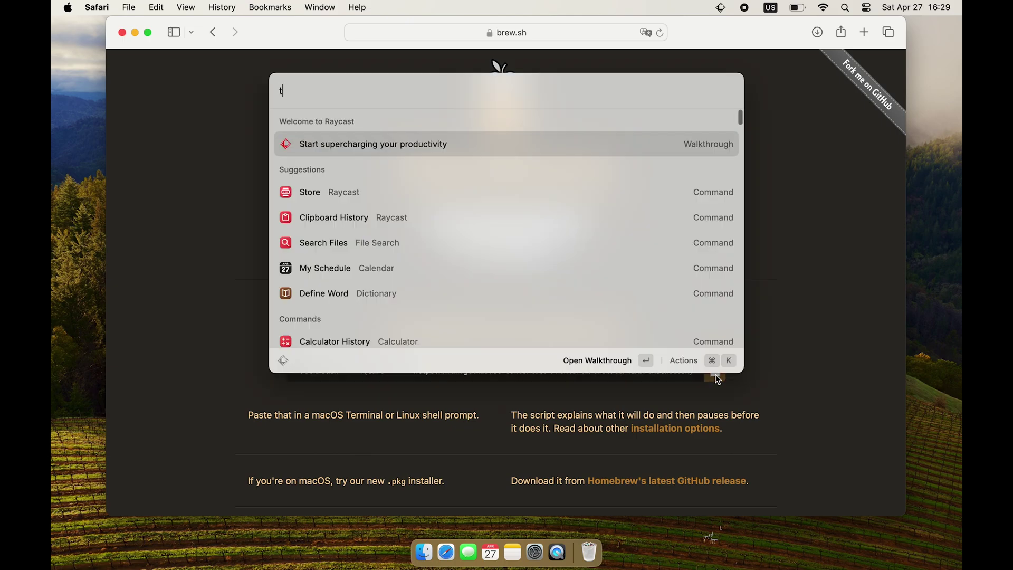
key(Return)
key(super+v)
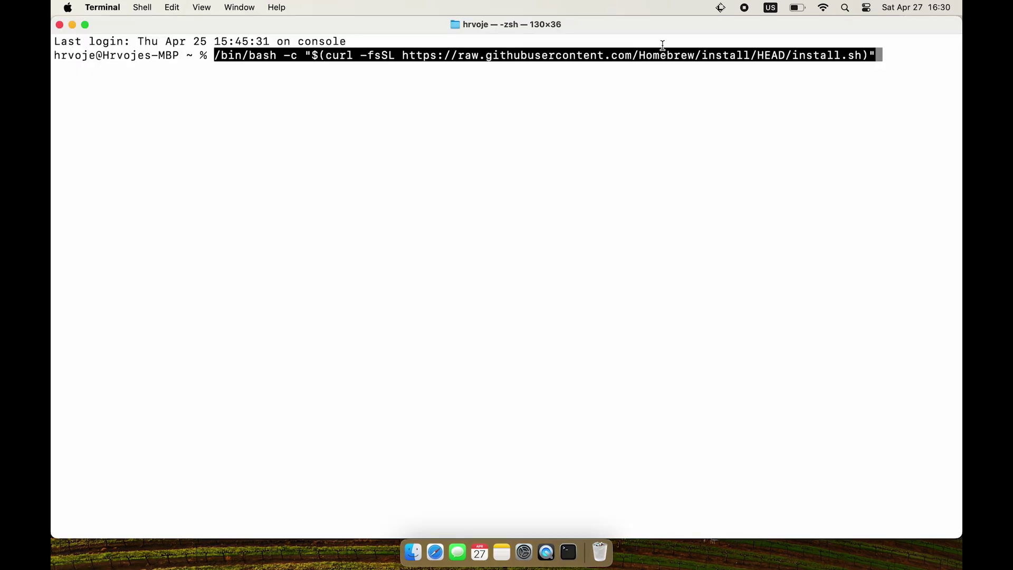
Step: Run the Homebrew install script, enter the account password and confirm the installation
key(Return)
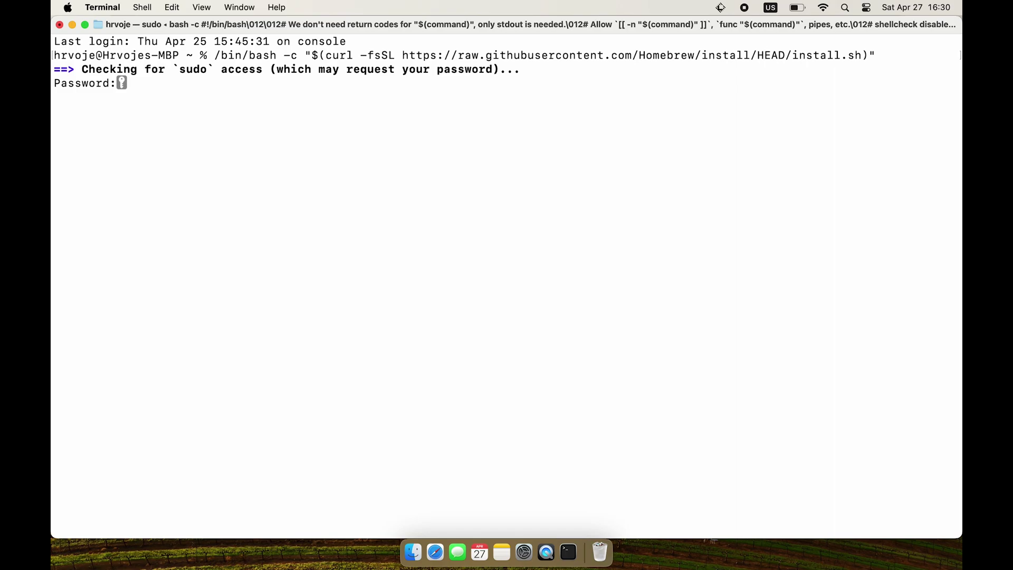
key(Return)
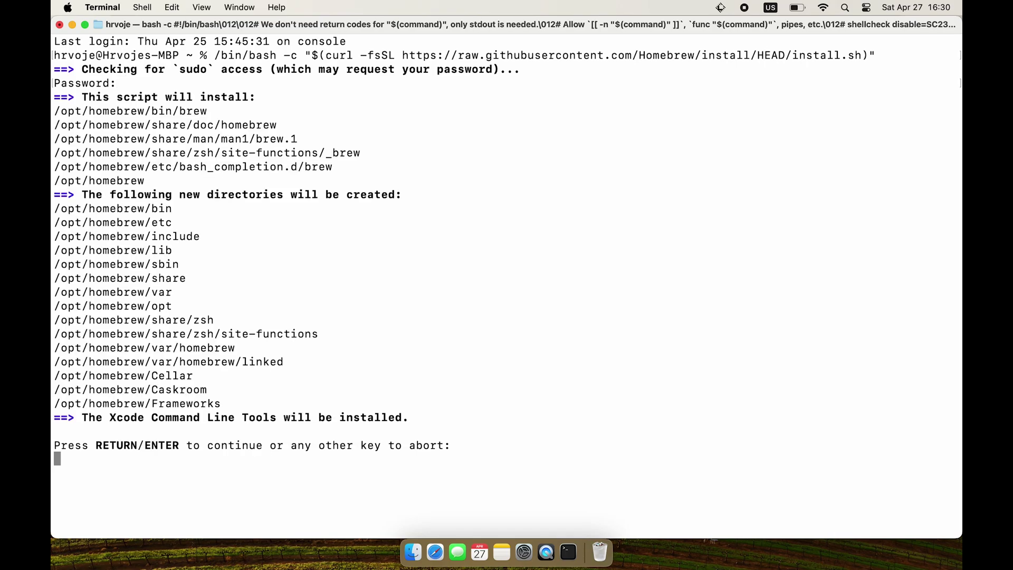
key(Return)
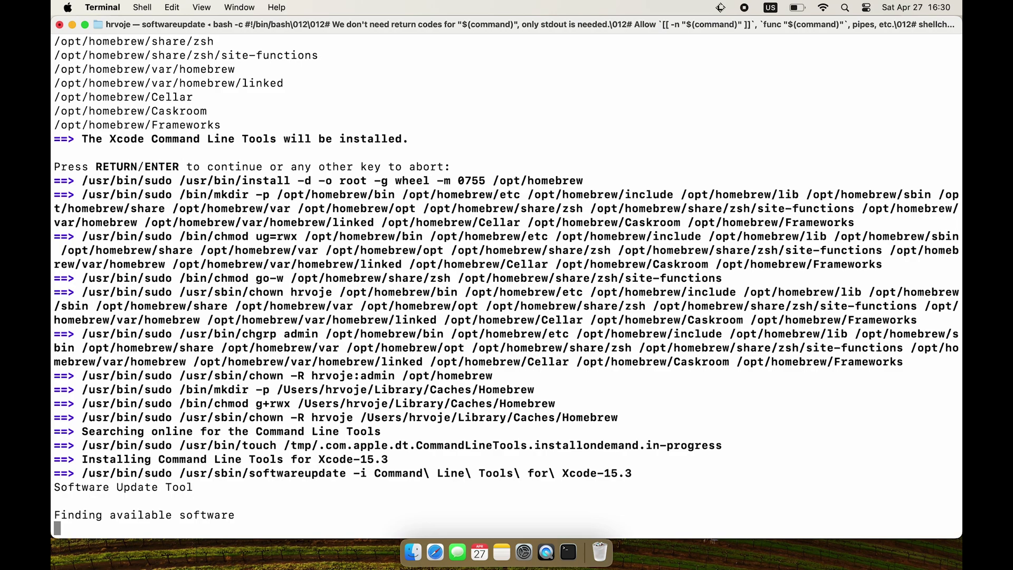
Step: Switch to Safari, search for "google chrome english" and download the Google Chrome installer
key(super+Tab)
key(super+l)
text(google chrome english)
key(Return)
click(289, 214)
click(504, 305)
click(617, 303)
Step: Open the downloaded googlechrome.dmg, copy Google Chrome to Applications, and close the disk image and Safari windows
click(816, 32)
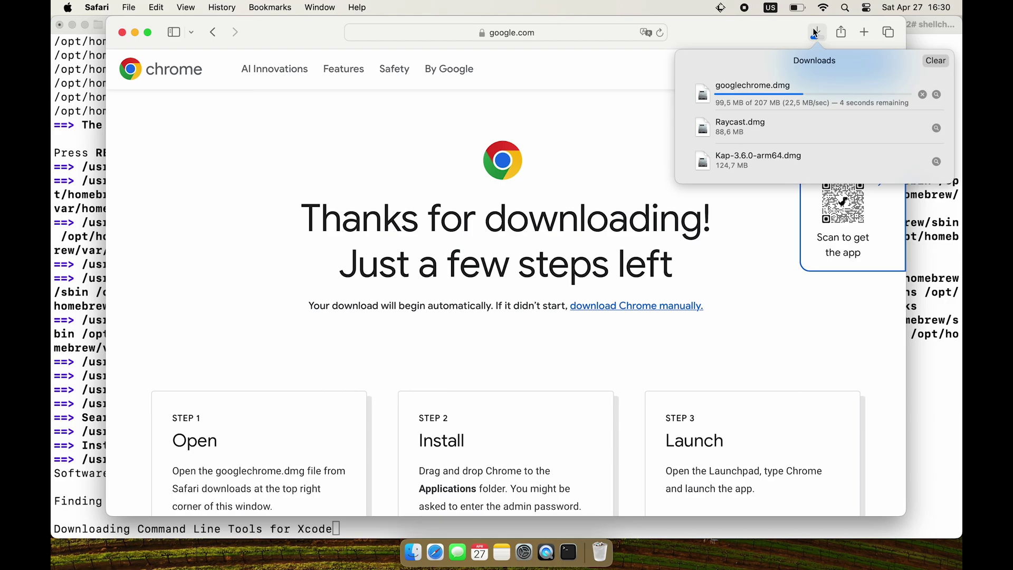
double_click(774, 90)
drag(354, 195, 357, 368)
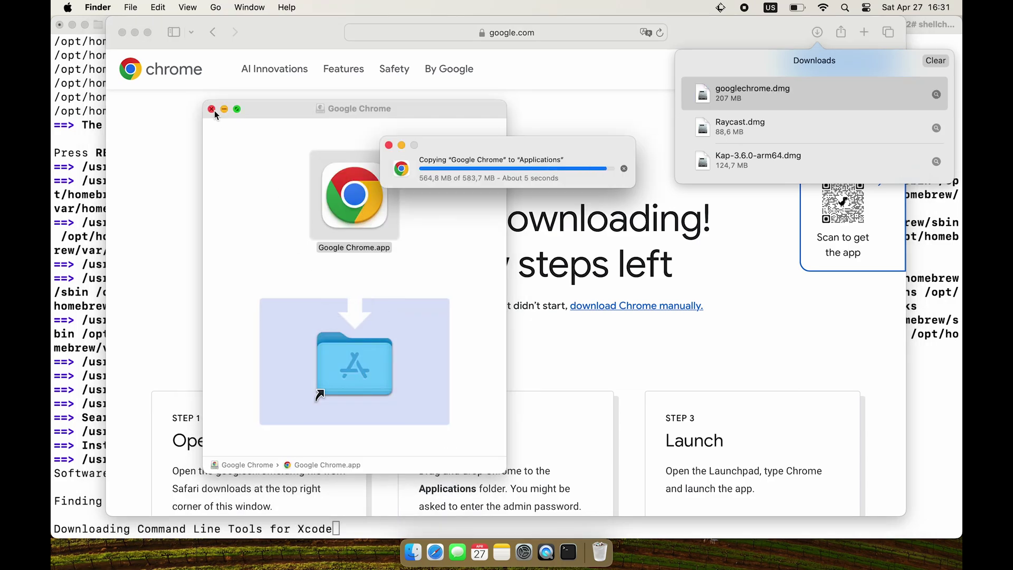
click(211, 109)
click(123, 33)
Step: Launch Google Chrome by searching "chr" in Raycast and allow the downloaded app to open
key(alt+space)
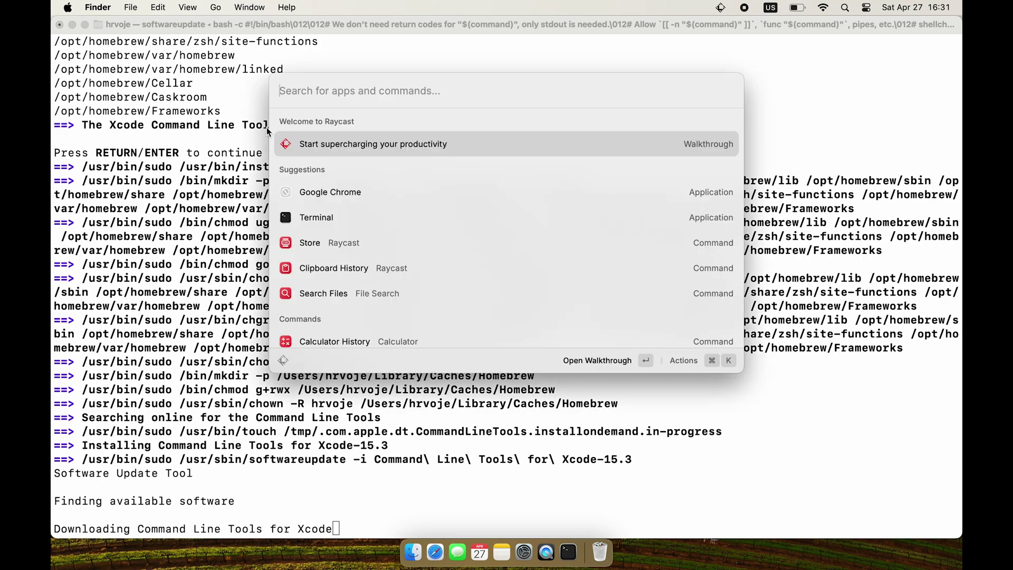
text(ch)
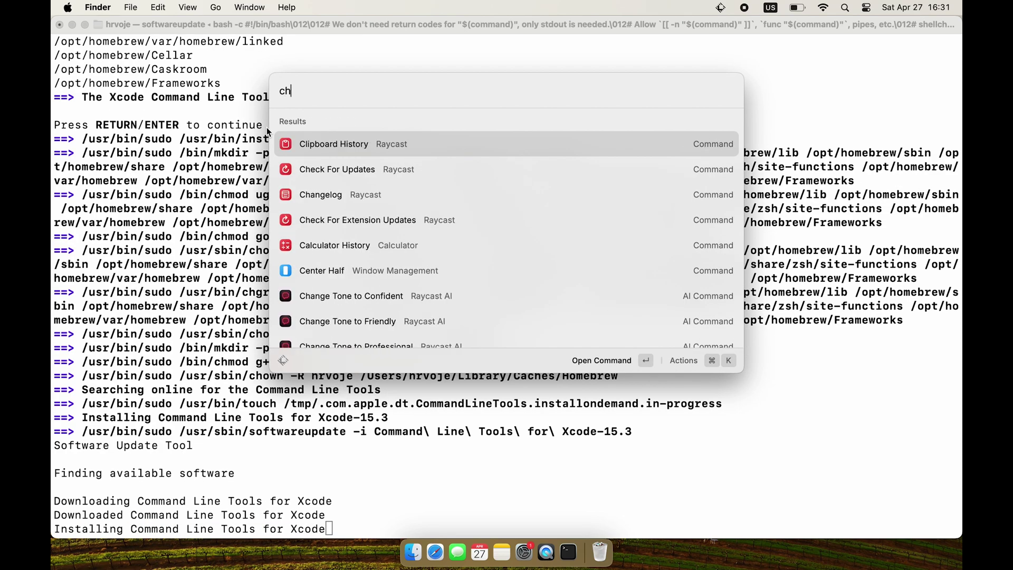
text(r)
key(Return)
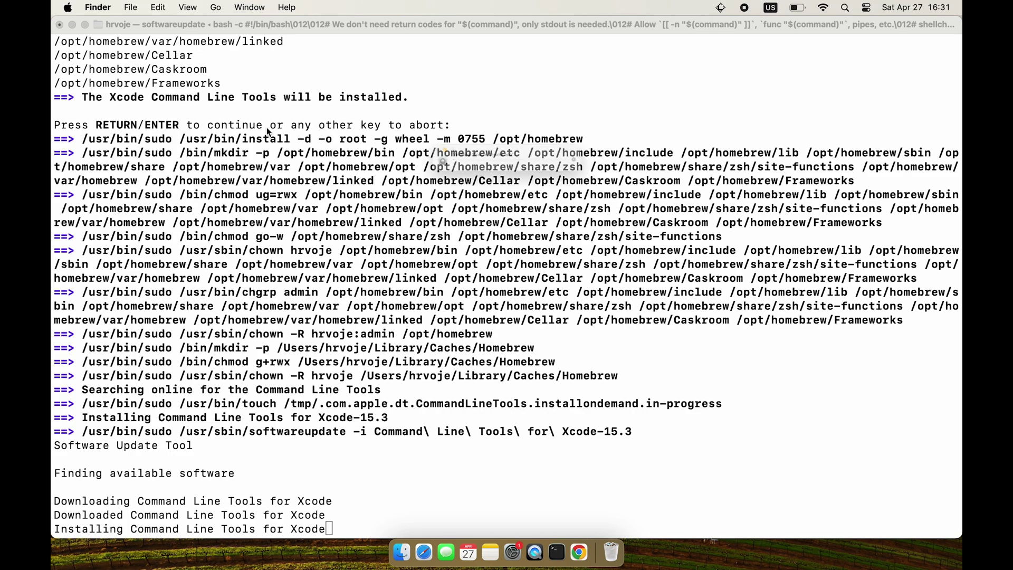
click(522, 253)
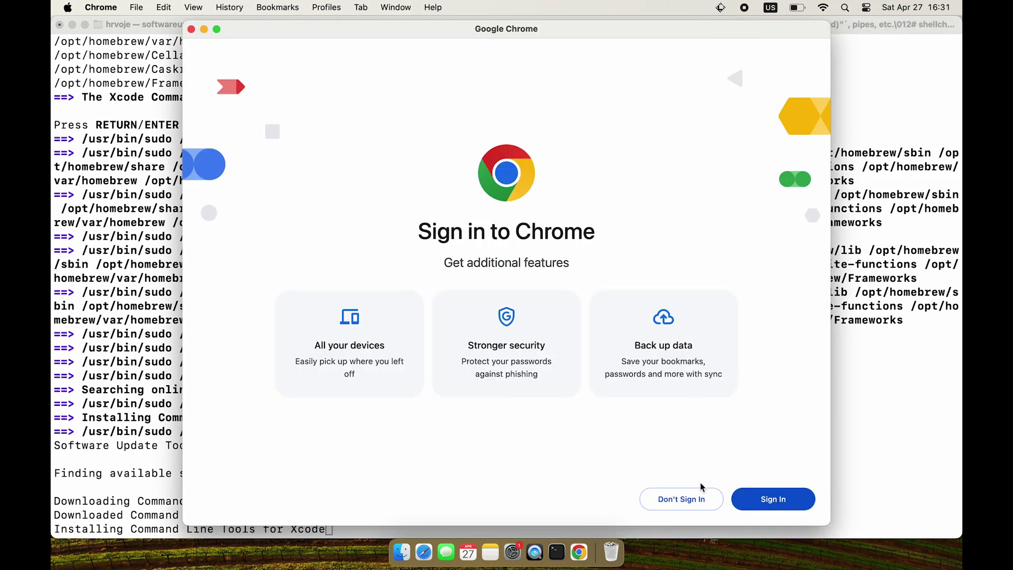
Step: Decline signing in to Chrome, dismiss the ad privacy notices and close the new tab window
click(695, 496)
click(544, 498)
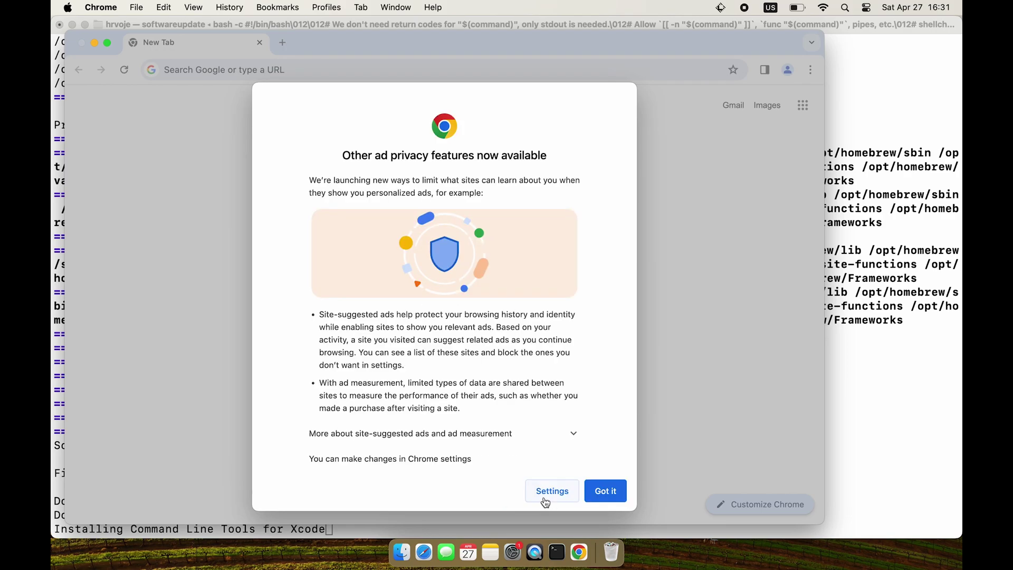
click(591, 490)
key(super+w)
Step: Reopen Chrome by searching "ch" in Raycast, dismiss the background items notification and enlarge the browser window
key(alt+space)
text(ch)
key(Return)
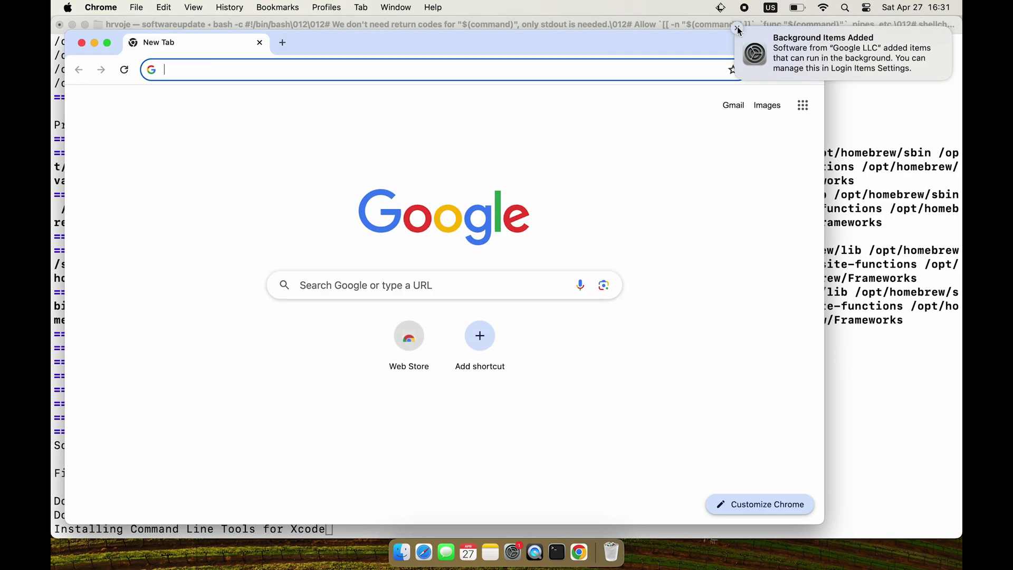
click(738, 29)
double_click(727, 42)
Step: Search for "adblock" and open the Adblock Plus extension's page in the Chrome Web Store
text(adblo)
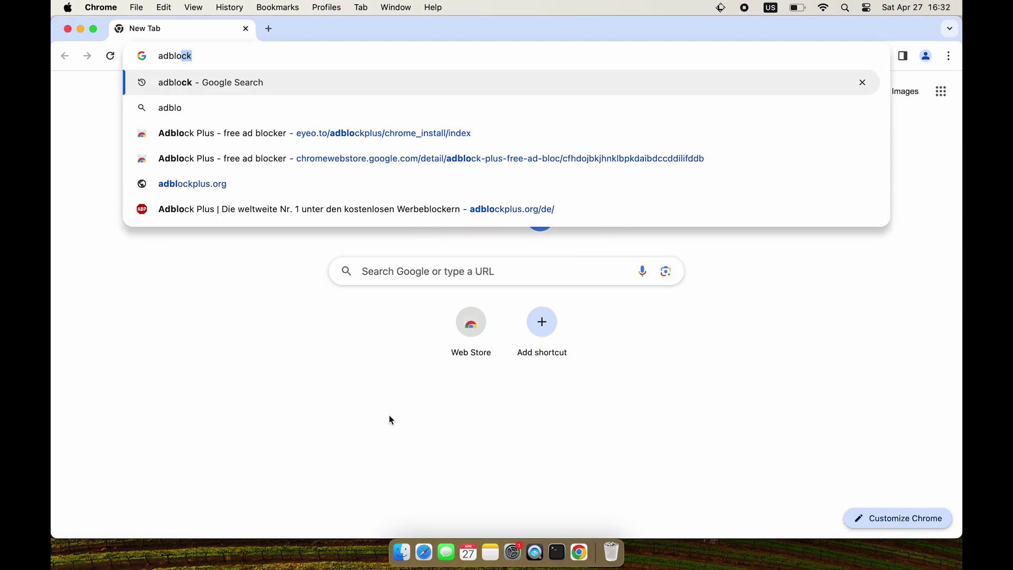
key(Return)
click(313, 289)
click(315, 445)
Step: Add the Adblock Plus extension to Chrome and close its welcome tab
click(785, 151)
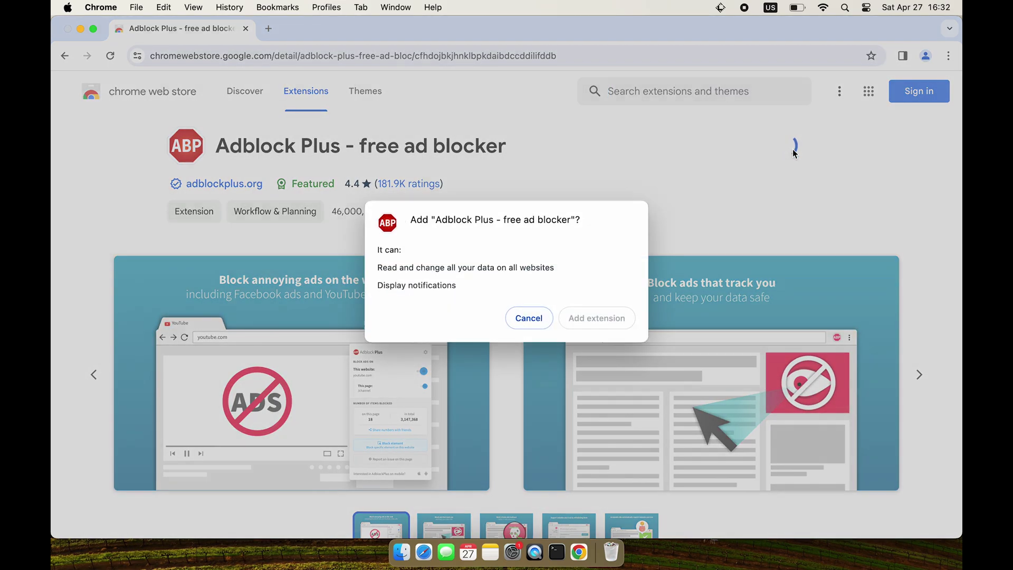
click(615, 329)
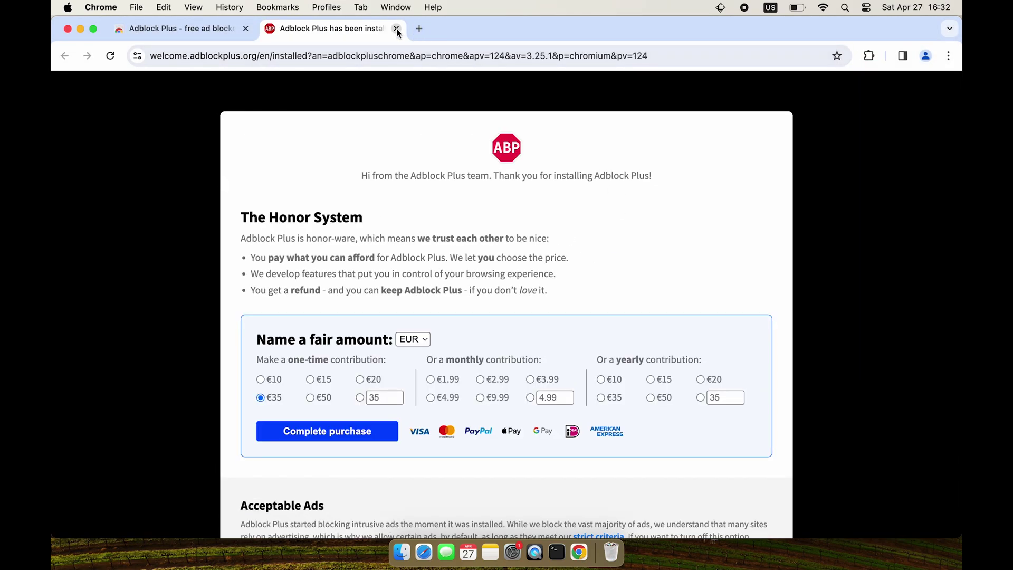
click(396, 28)
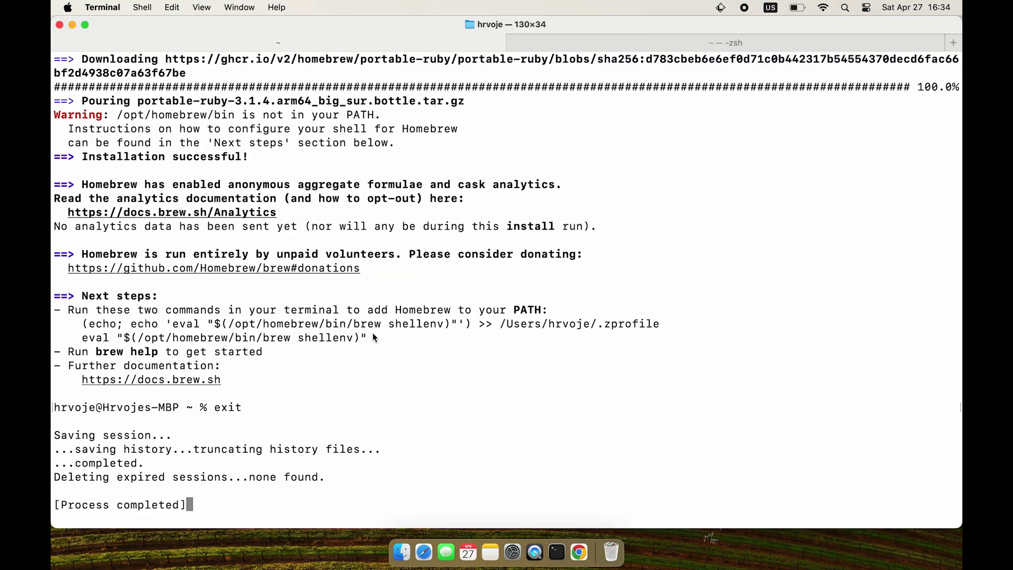
Step: In Terminal, copy the two Homebrew PATH commands from the install output and run them in the second tab
drag(373, 338, 83, 324)
key(super+c)
key(super+shift+bracketright)
key(super+v)
key(Return)
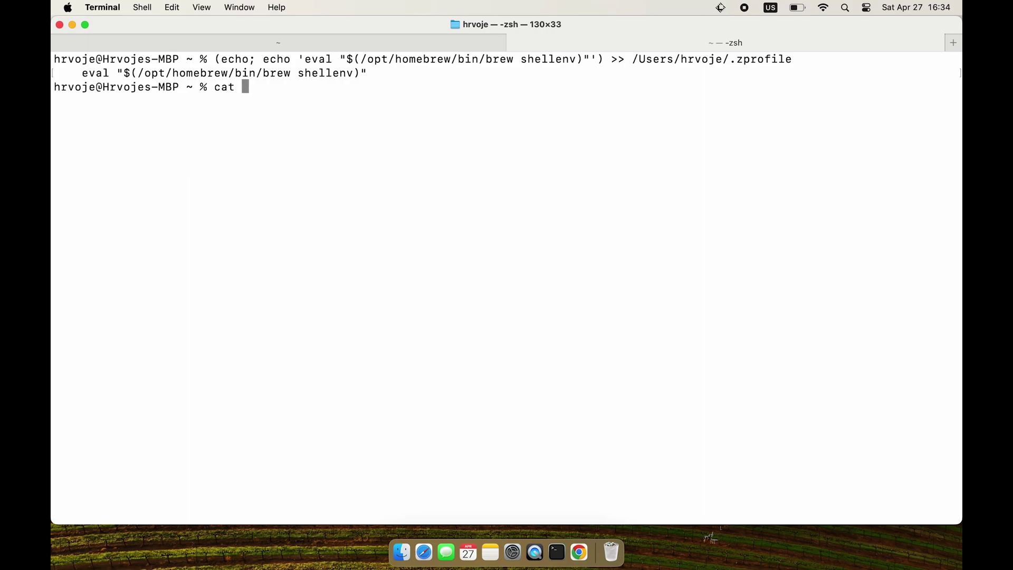
Step: Print the contents of ~/.zprofile with cat to check the Homebrew entry
text(cat ~/.t)
key(BackSpace)
text(zprofile)
key(Return)
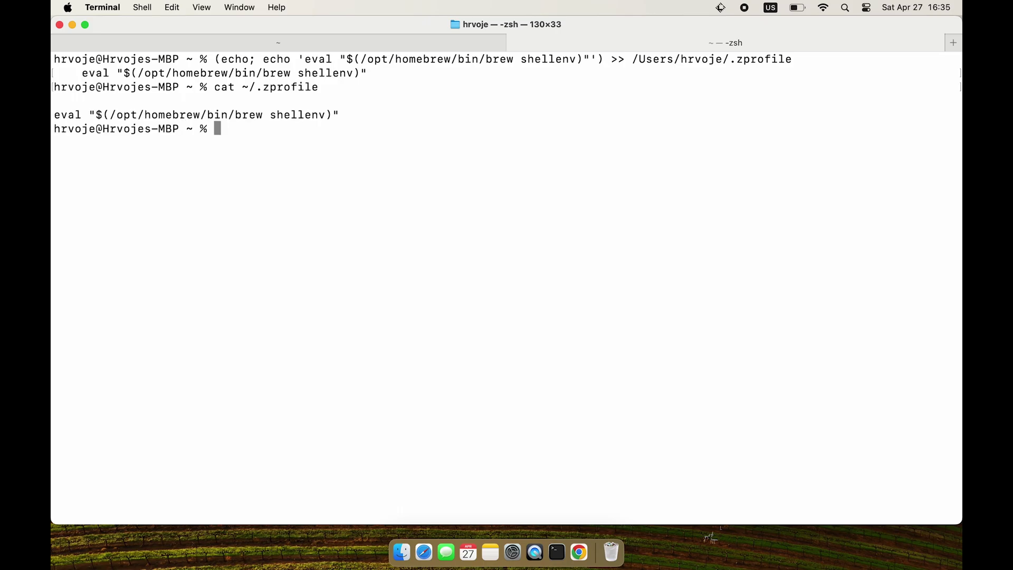
Step: Minimise the Terminal window and open the Raycast extension Store by searching "Store"
key(super+m)
key(alt+space)
text(Store)
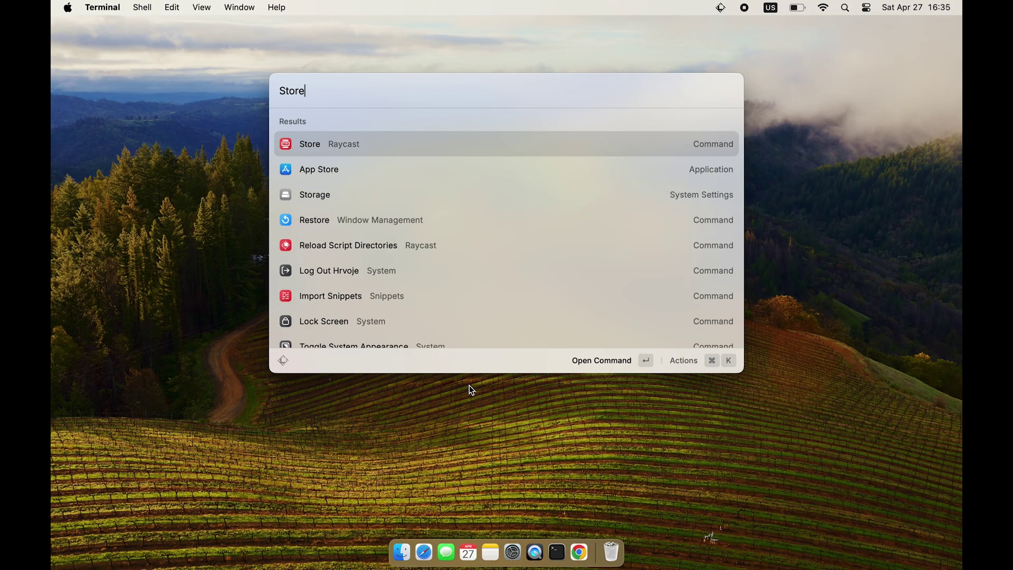
key(Return)
click(502, 315)
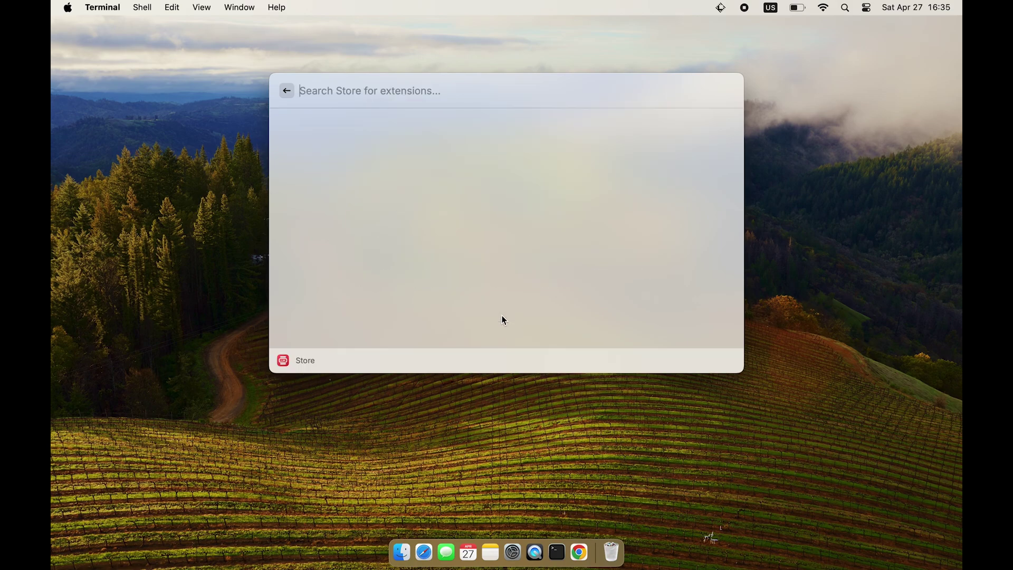
Step: Search the Store for "Brew" and install the Brew extension for Homebrew formulae
text(Brew)
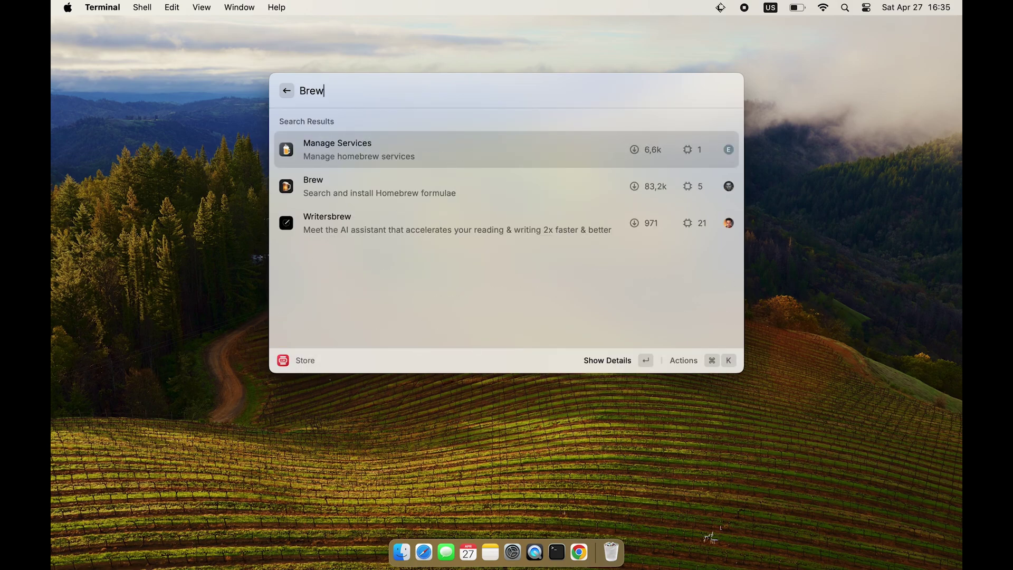
key(Down)
key(Return)
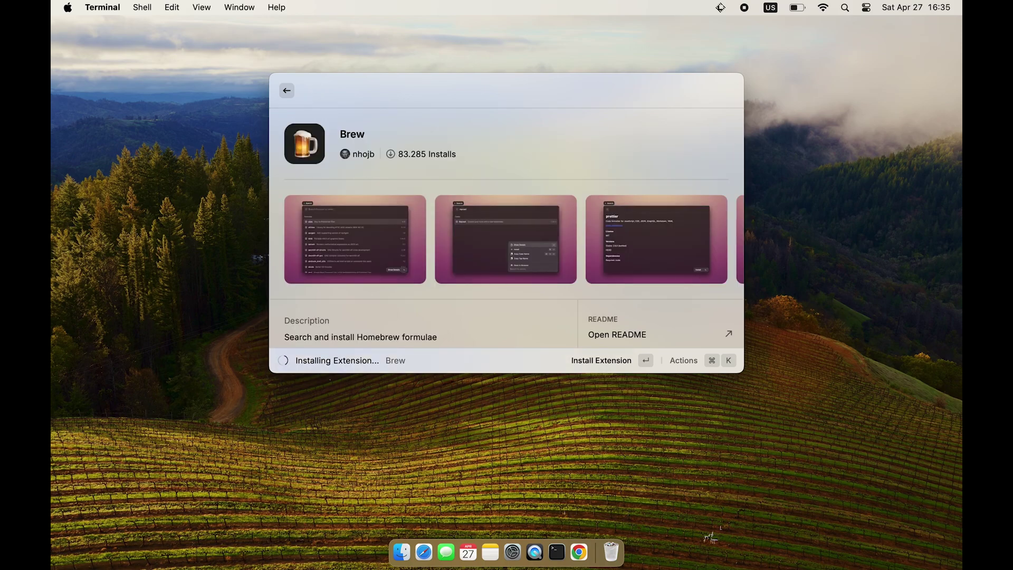
Step: Return to Raycast's root search, look up "brew" and open the Brew extension's Search command
key(Escape)
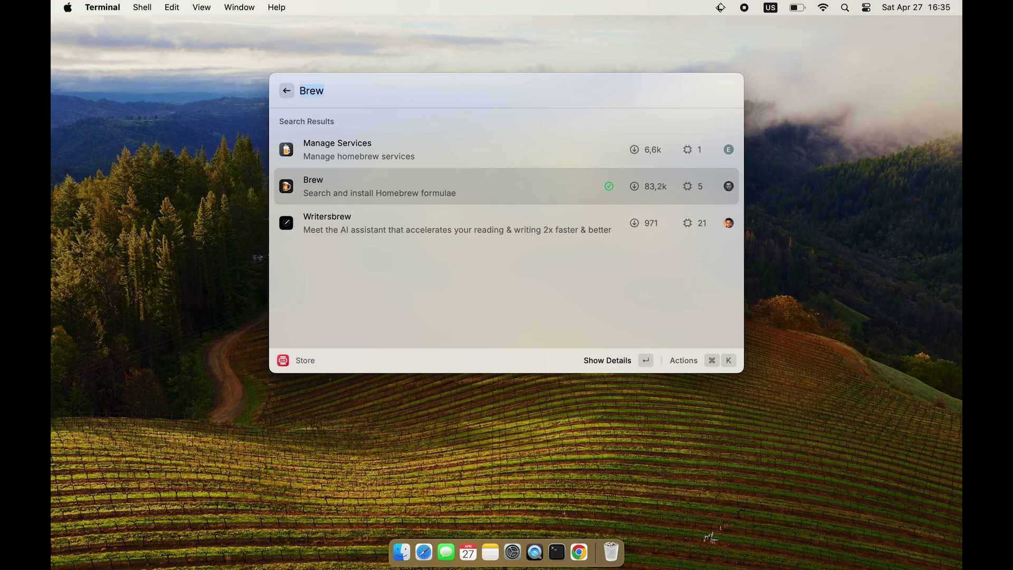
key(Escape)
key(Escape)
text(brew)
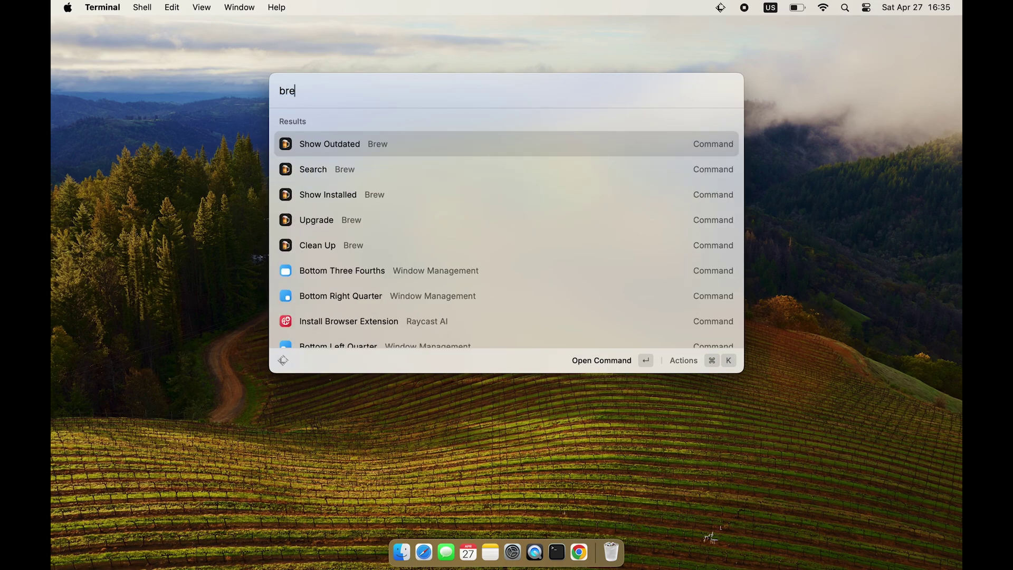
key(Down)
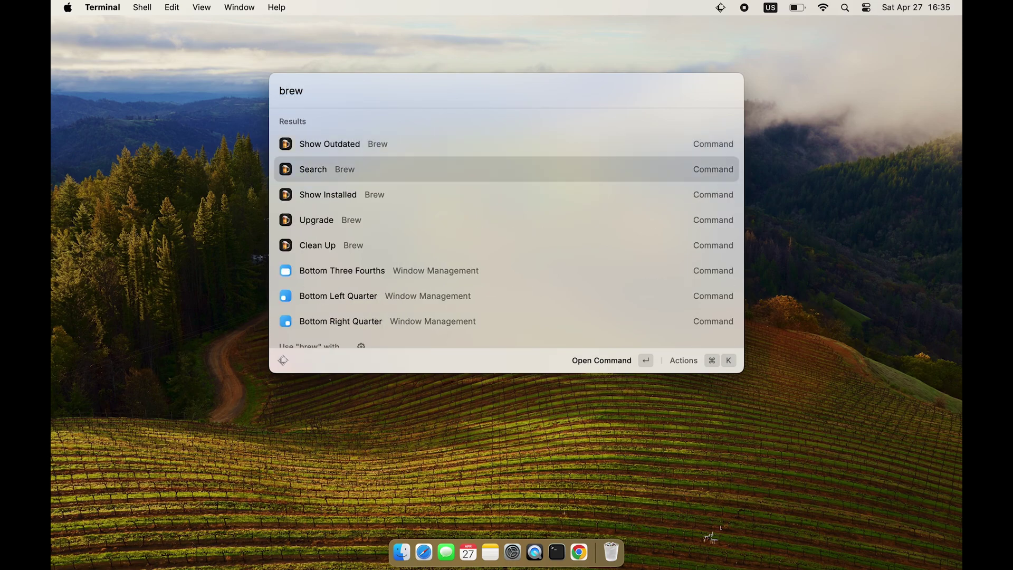
key(Return)
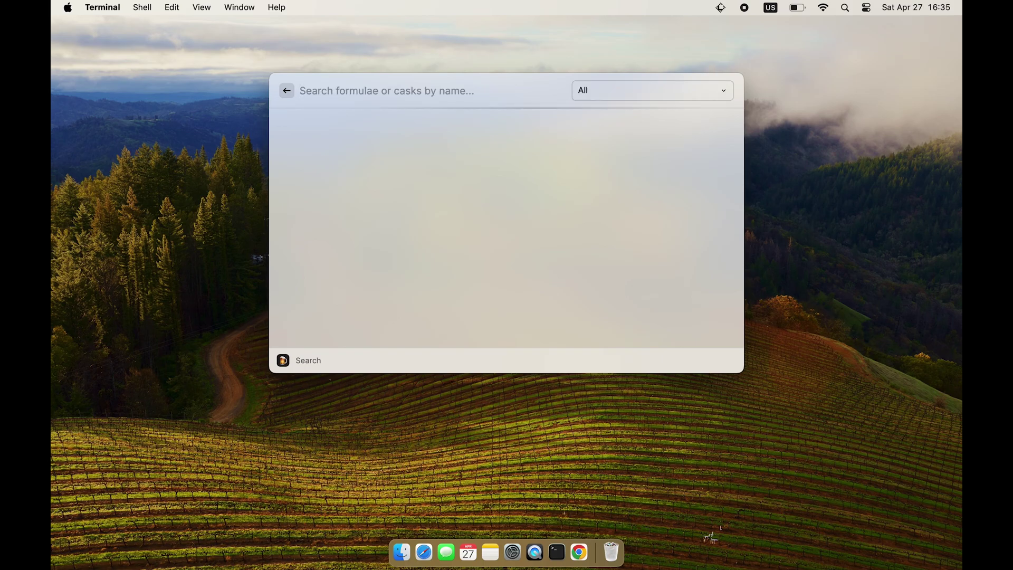
Step: Search Homebrew for "rectangle" and install the Rectangle cask
text(rectangle)
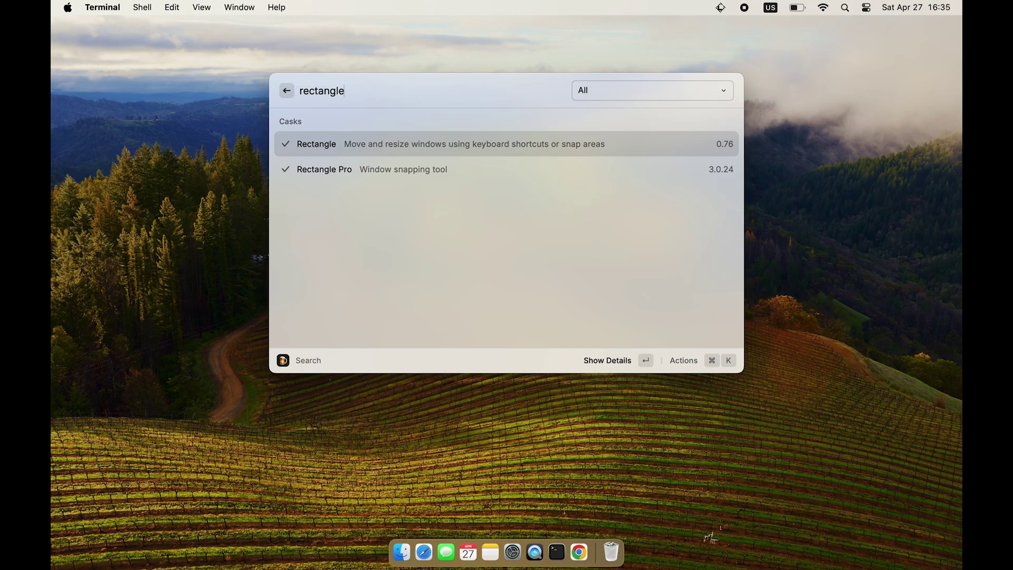
key(Return)
key(Return)
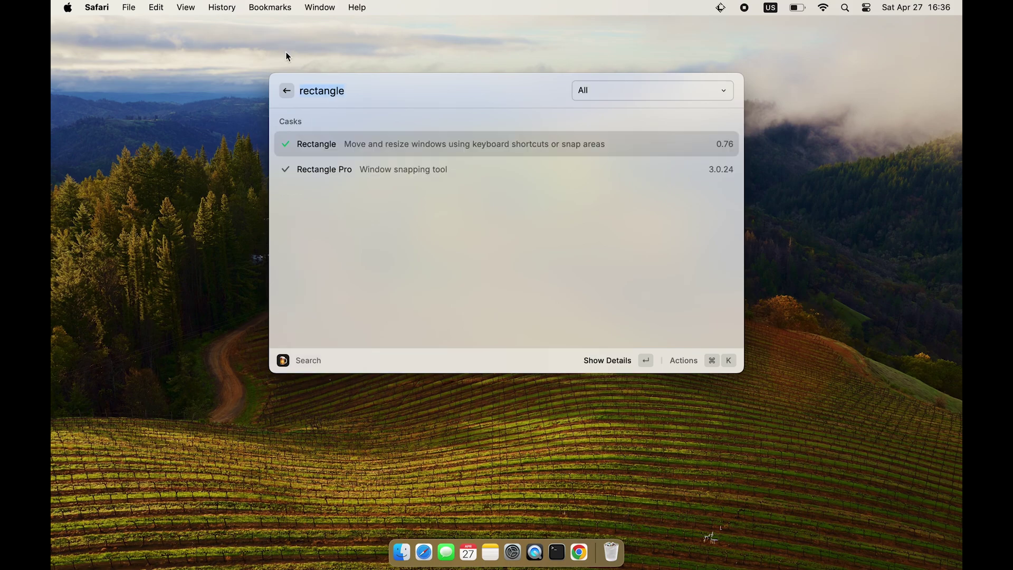
Step: Launch Rectangle and allow it to control the computer under Accessibility, authorising with the account password
text(brewrec)
key(Return)
click(536, 259)
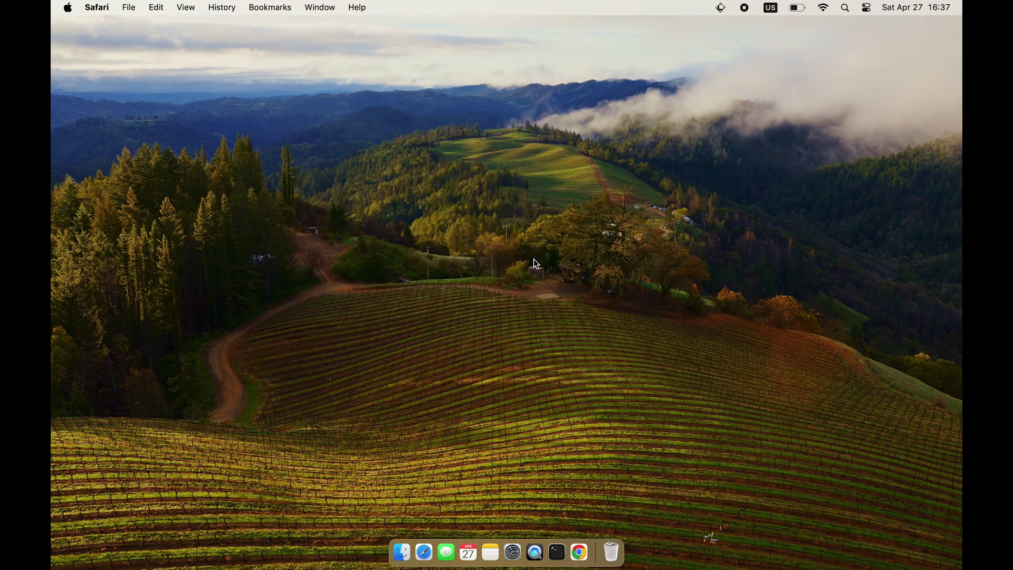
click(325, 373)
click(705, 164)
text(••••••••)
key(Return)
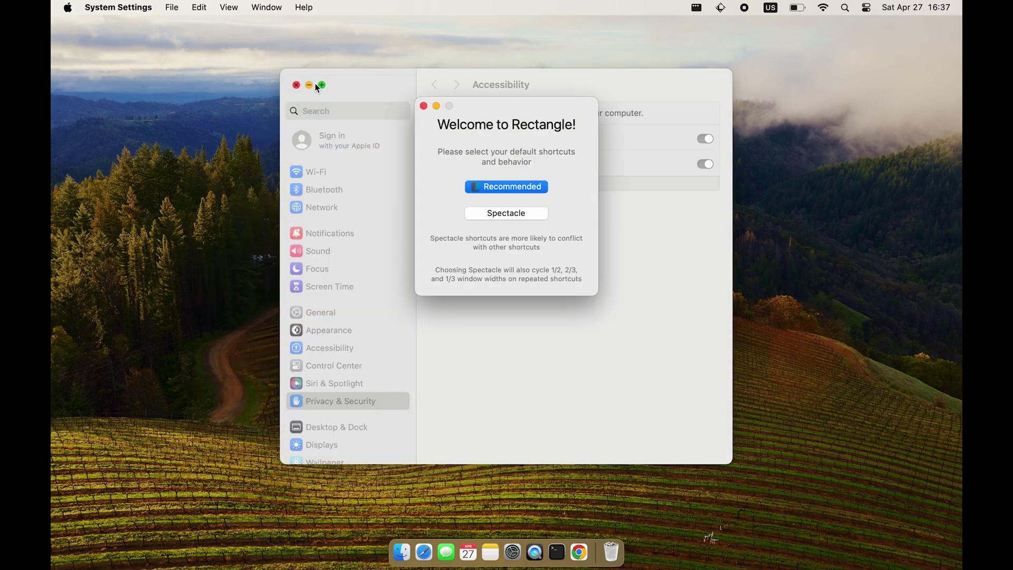
Step: Choose Rectangle's Recommended default shortcuts, view the snap area options and open its general settings
click(517, 187)
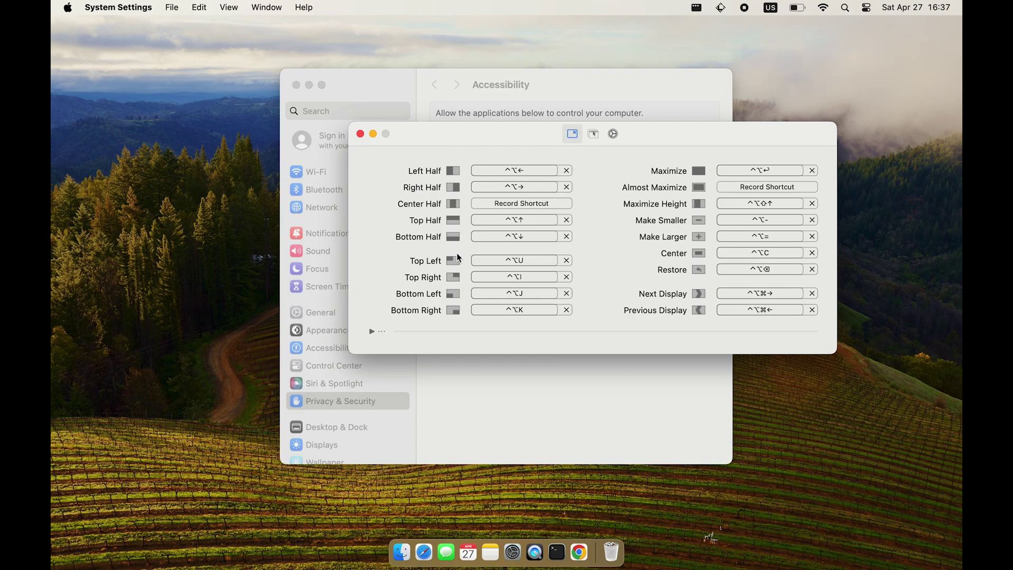
click(594, 134)
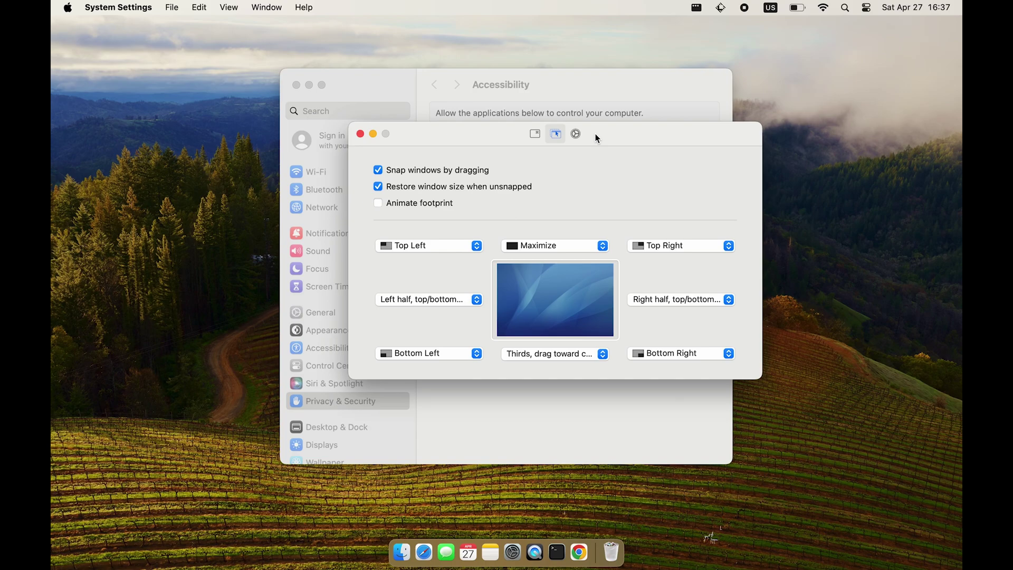
click(577, 134)
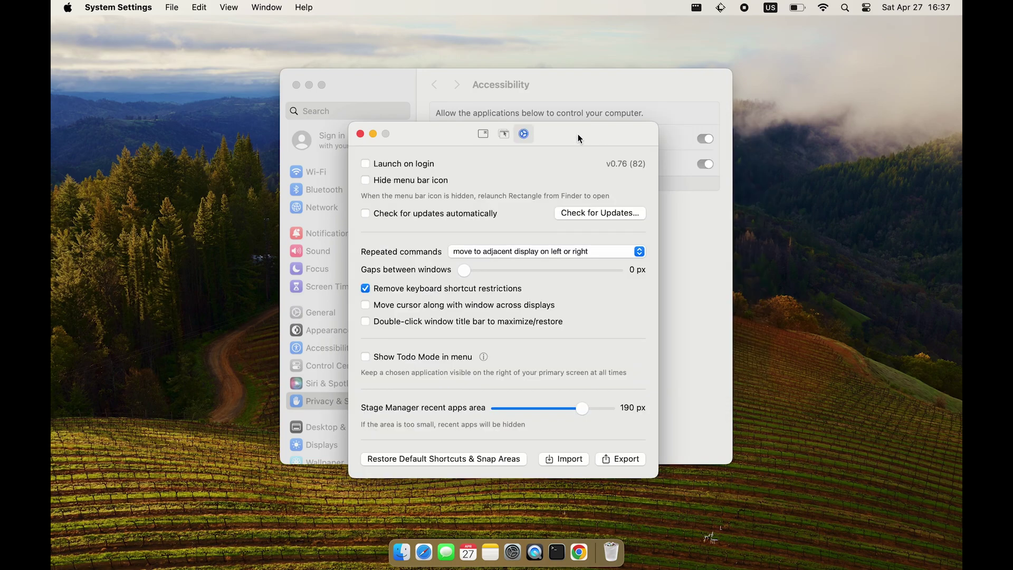
Step: Enable Rectangle's Launch on login and set Repeated commands to cycle ½, ⅔, and ⅓ on half actions
click(365, 164)
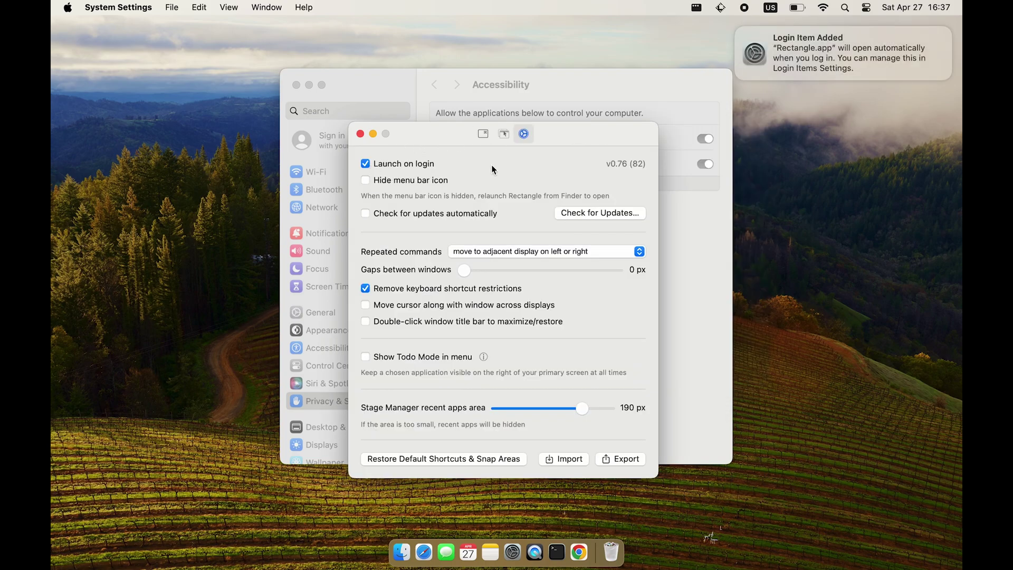
click(500, 253)
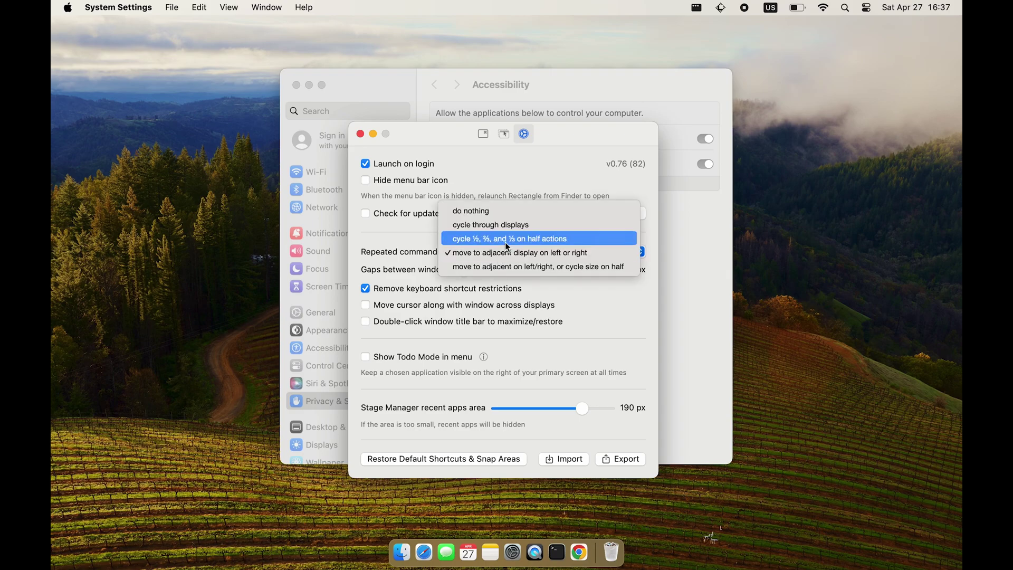
click(507, 246)
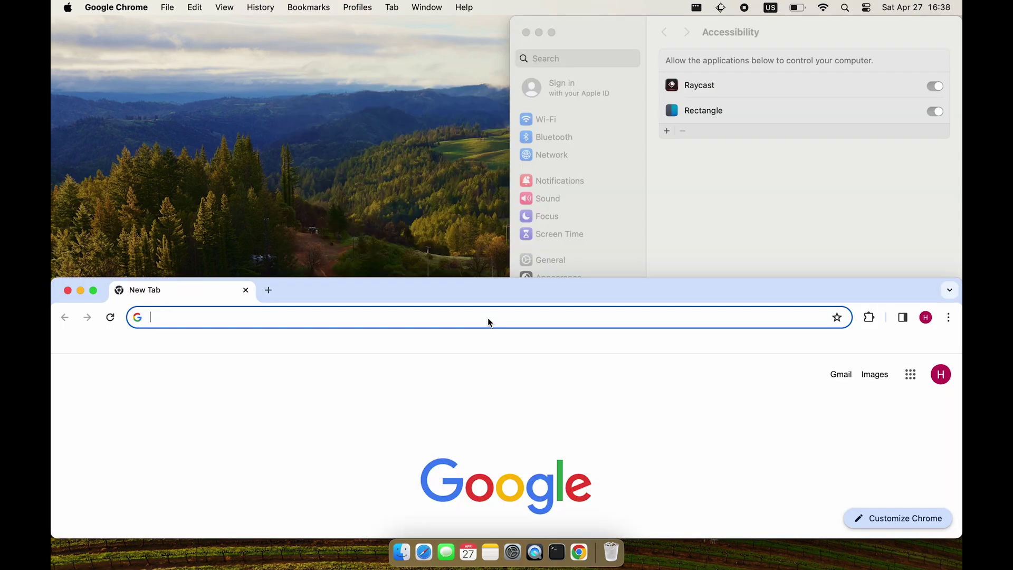
Step: Try out Rectangle by snapping Chrome to the top-left quarter, System Settings to the top-right and Terminal to the bottom-right
key(ctrl+alt+Left)
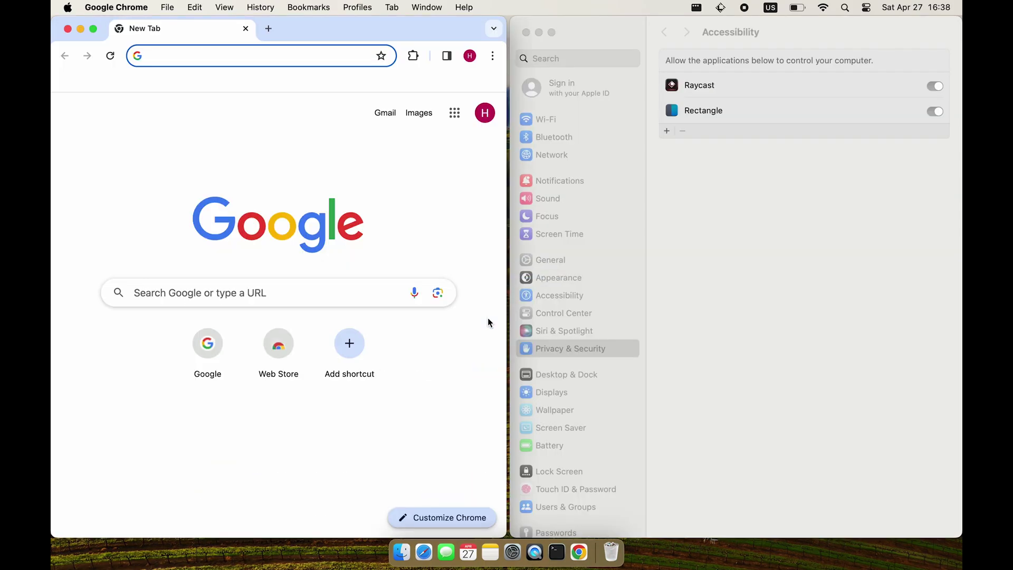
key(ctrl+alt+i)
key(ctrl+alt+k)
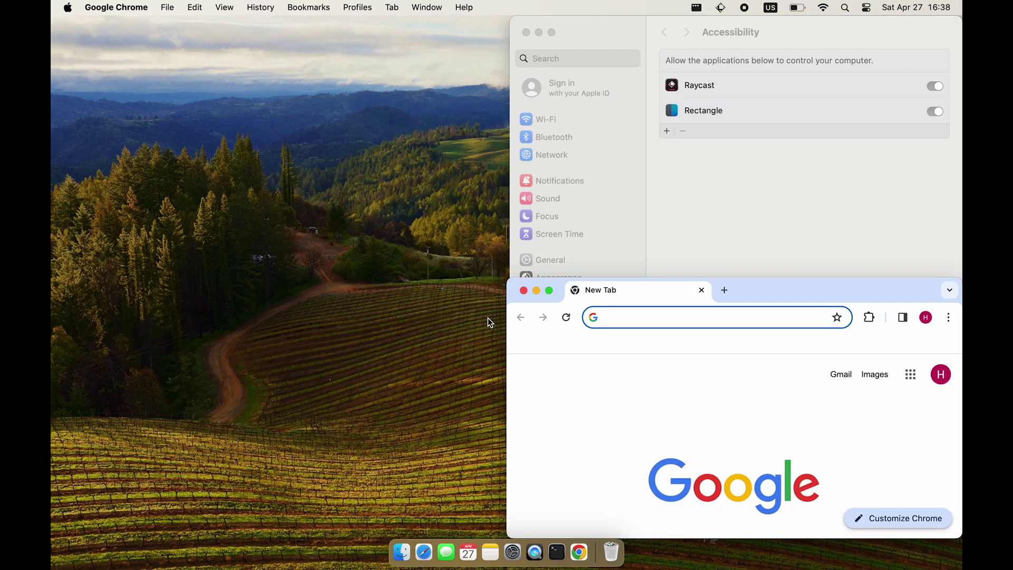
key(ctrl+alt+u)
click(660, 272)
key(ctrl+alt+i)
click(557, 552)
key(ctrl+alt+k)
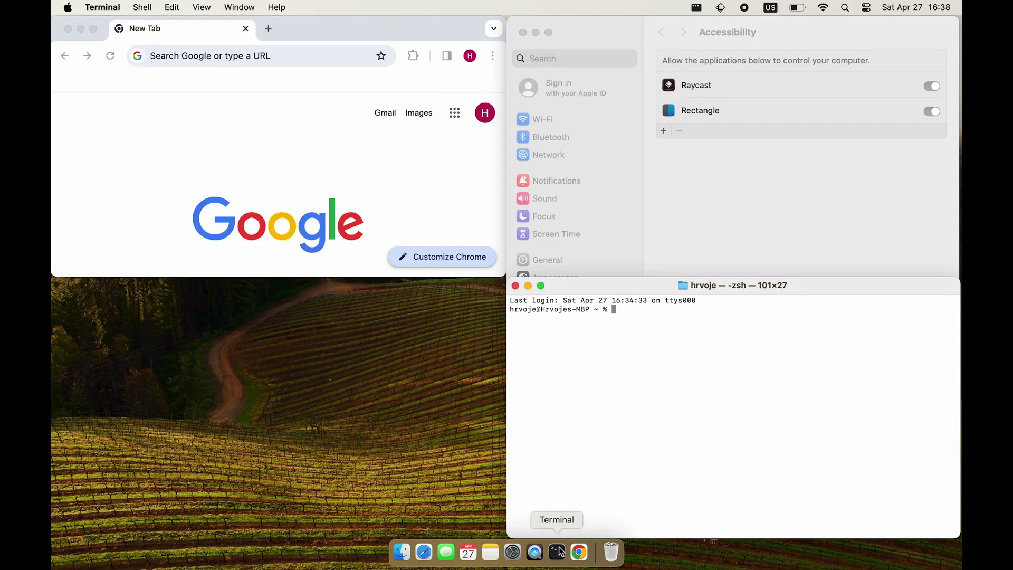
Step: Snap Chrome to the right two-thirds of the screen and Terminal to the bottom-left corner at one-third width
key(ctrl+alt+Left)
key(super+Tab)
key(super+Tab)
key(ctrl+alt+t)
key(super+Tab)
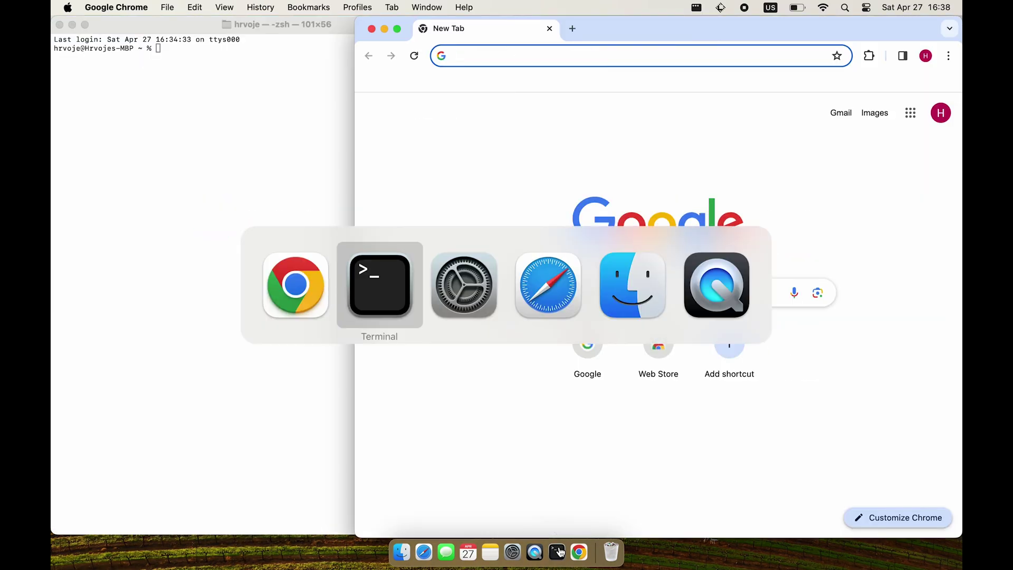
key(ctrl+alt+k)
key(ctrl+alt+j)
key(ctrl+alt+j)
key(ctrl+alt+j)
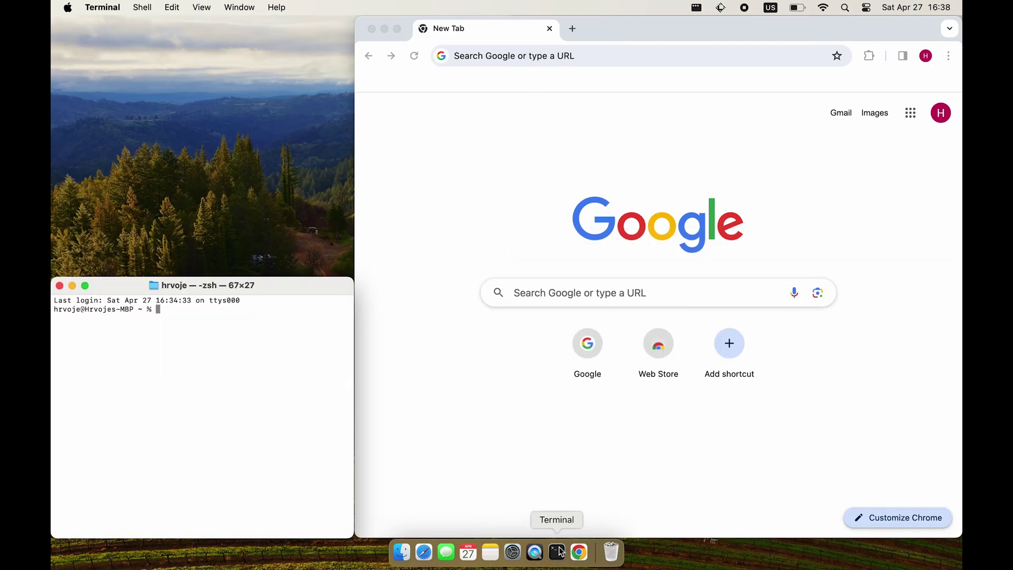
Step: Open a second Terminal window and snap it to the top-left corner at one-third width, above the first
right_click(561, 552)
click(607, 403)
key(ctrl+alt+u)
key(ctrl+alt+u)
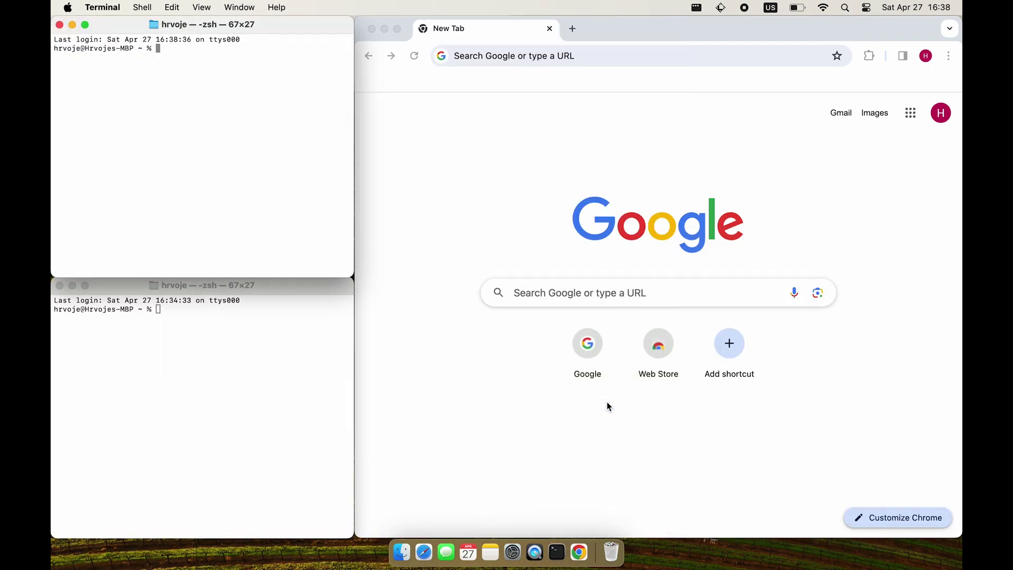
key(super+Tab)
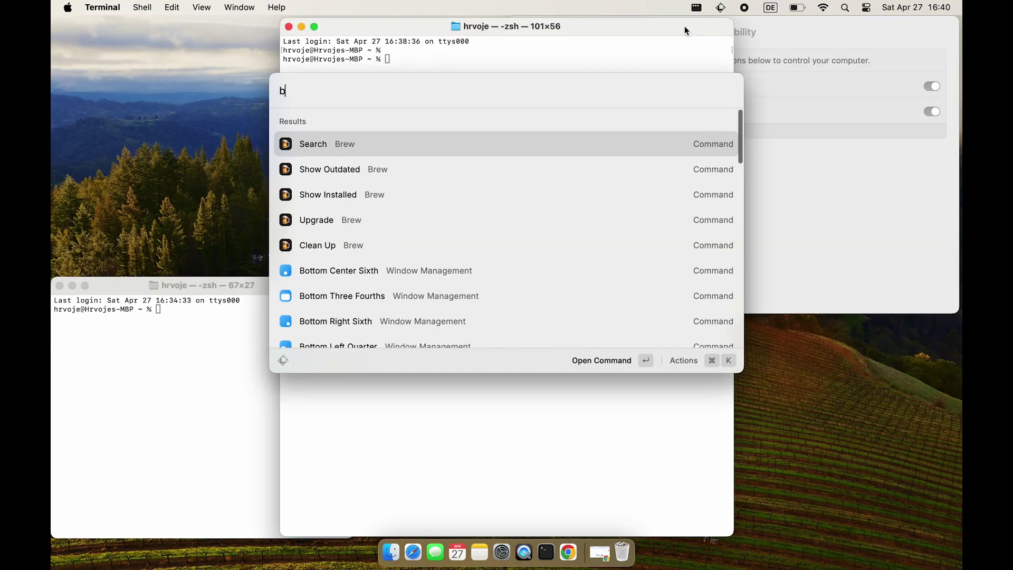
Step: Search Homebrew for "alt-tab" through Raycast's Brew extension and install the AltTab cask
key(Return)
text(alt-tab)
key(Return)
key(Return)
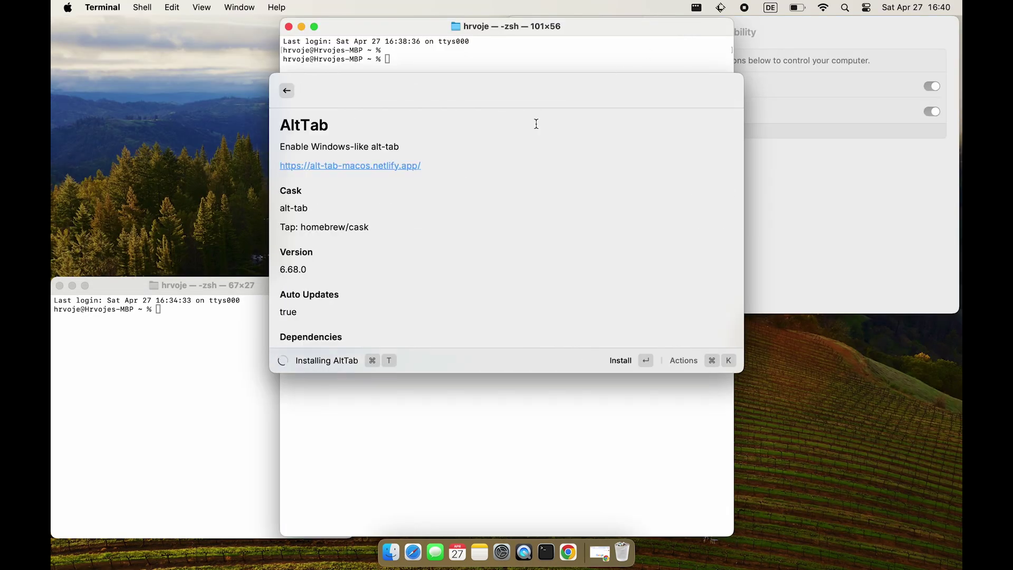
Step: Switch the keyboard input source to US and launch AltTab through Raycast
click(771, 8)
click(781, 25)
key(alt+space)
key(alt+Tab)
key(Escape)
text(al)
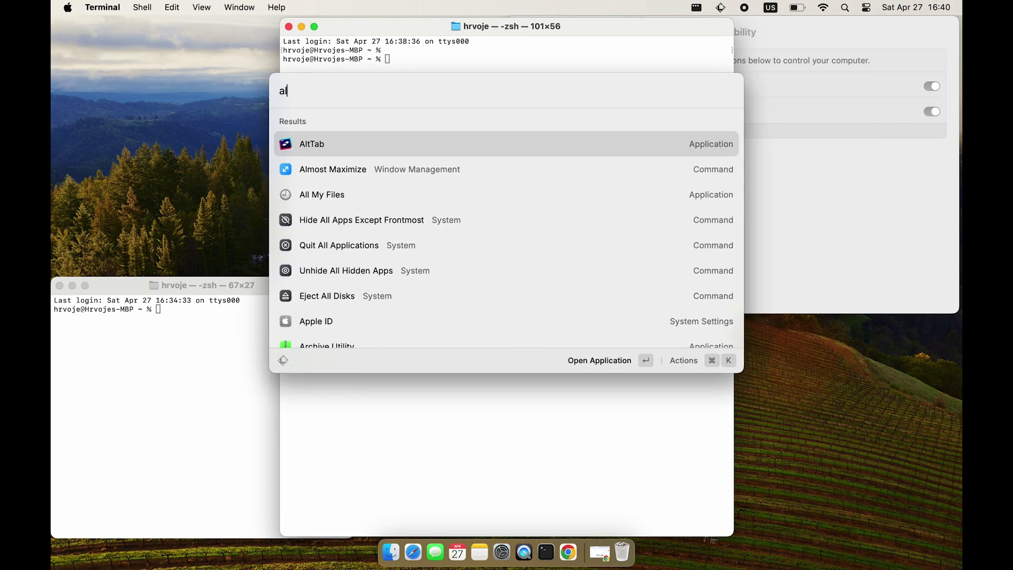
key(Return)
Step: Grant AltTab the Accessibility and Screen Recording permissions, quit and reopen it, and close System Settings
click(554, 260)
click(579, 217)
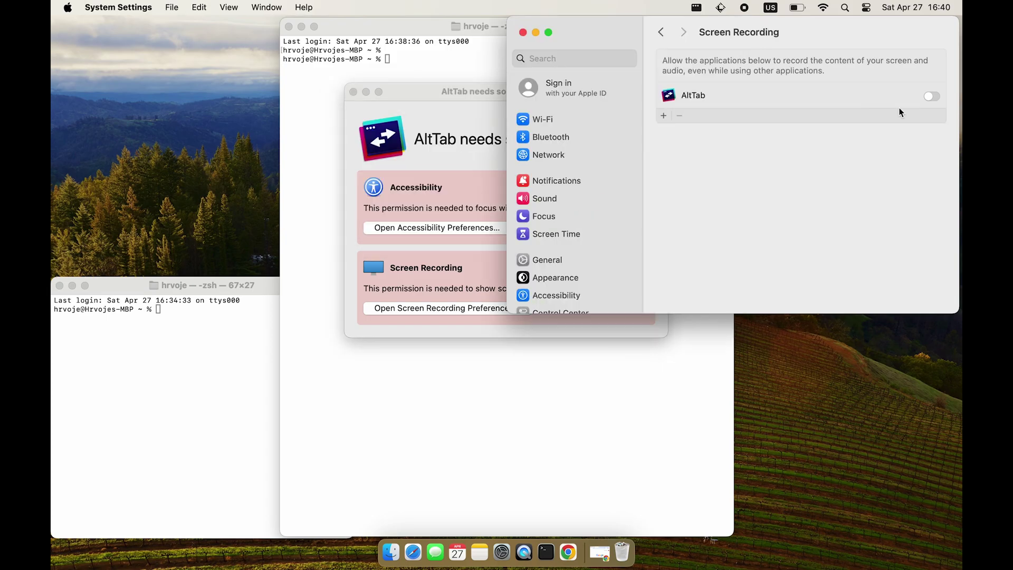
click(932, 96)
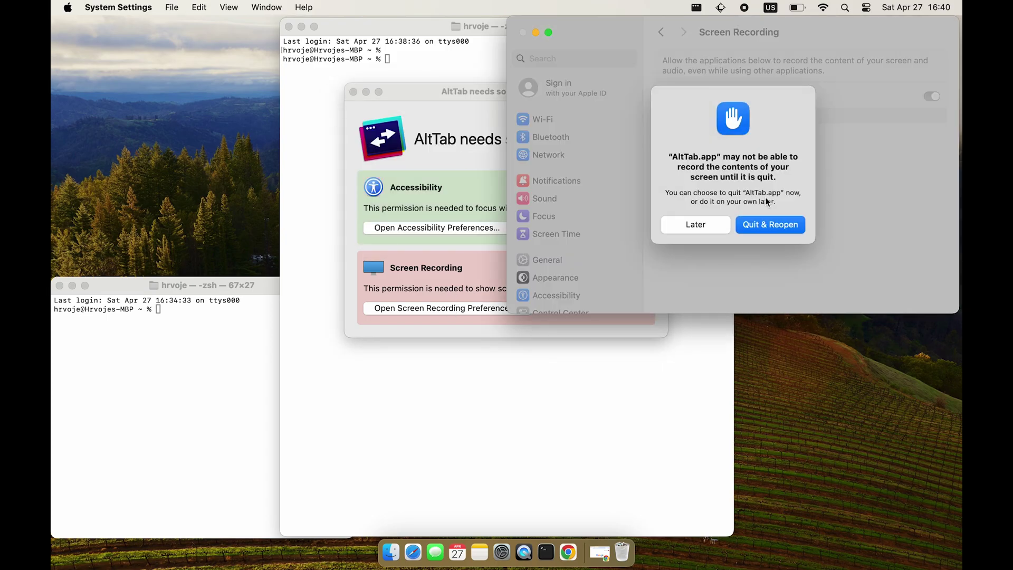
click(758, 227)
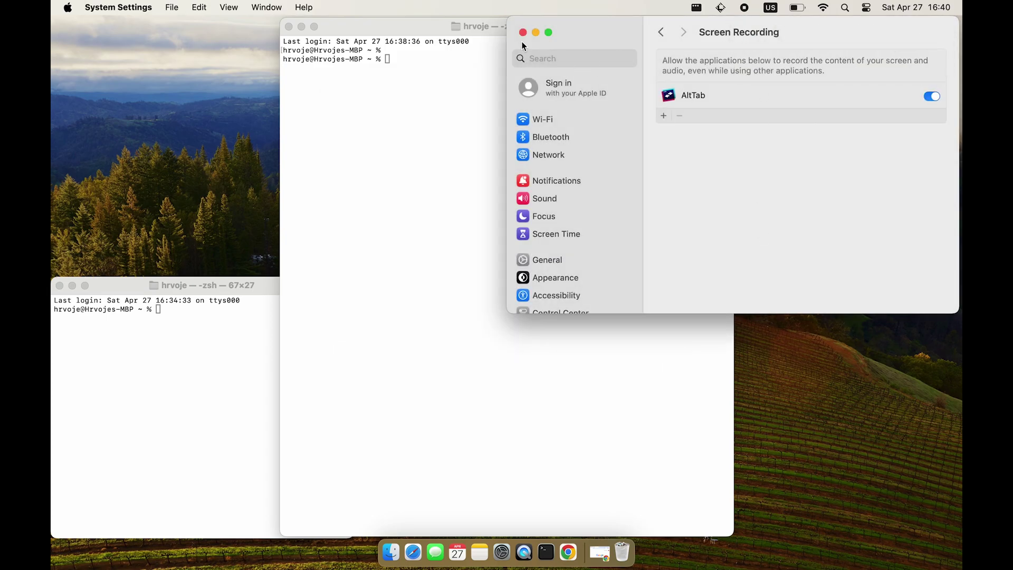
click(522, 32)
Step: Open AltTab's preferences and change its menubar icon to the coloured version
click(673, 8)
click(674, 61)
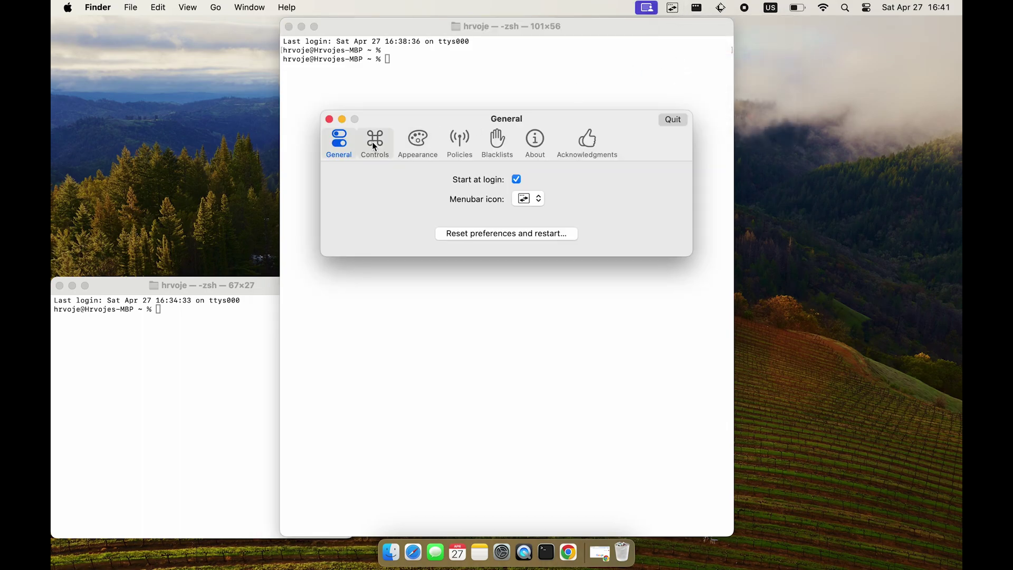
click(536, 204)
click(509, 239)
Step: Set the hold key of AltTab's Shortcut 1 to Command and cycle through the open windows with it
click(387, 141)
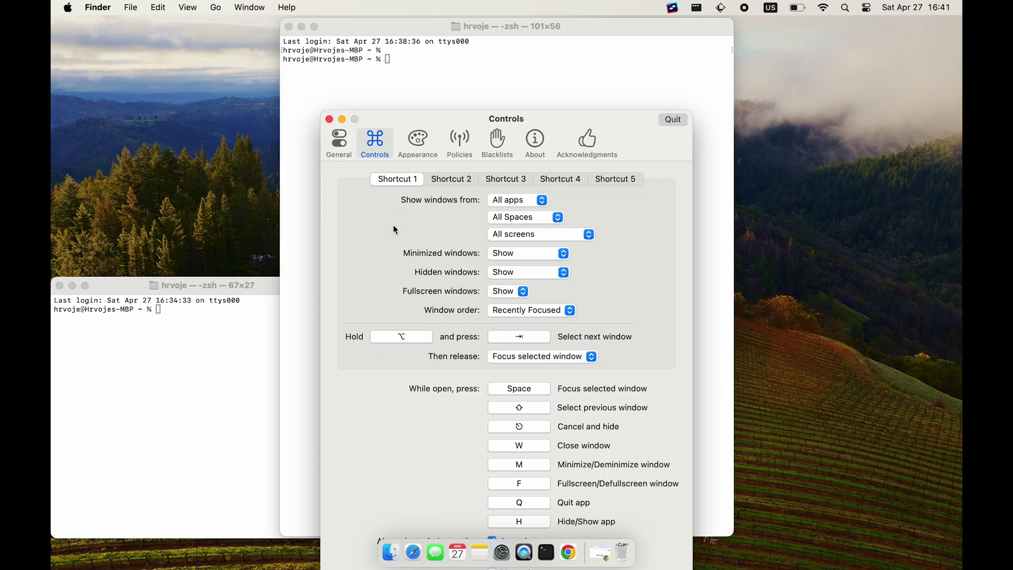
click(403, 337)
key(super)
key(super+Tab)
key(Tab)
key(Tab)
key(Tab)
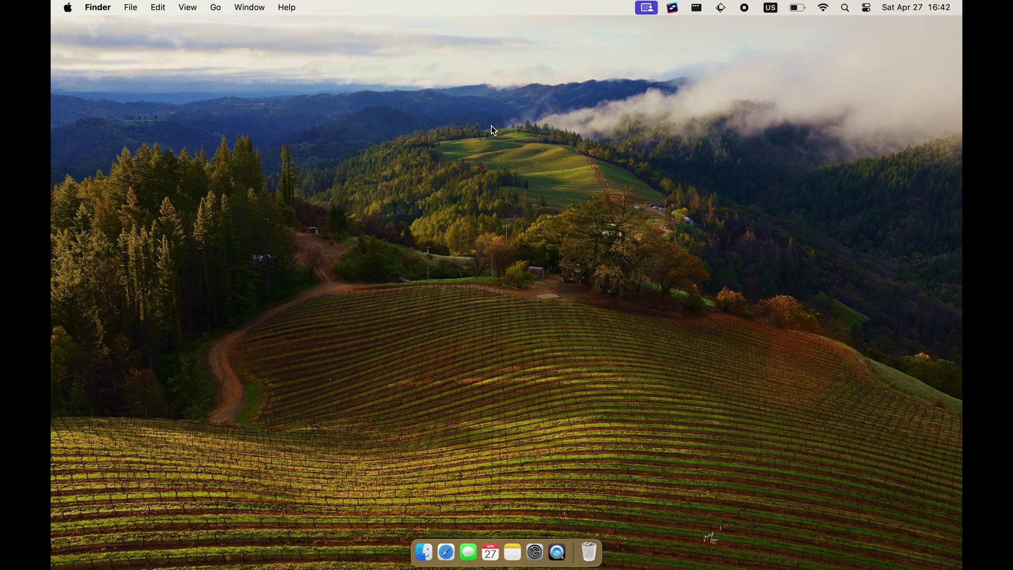
Step: Search Homebrew for "tealdeer" through Raycast's Brew extension, open its details and clear the search
key(alt+space)
text(brew)
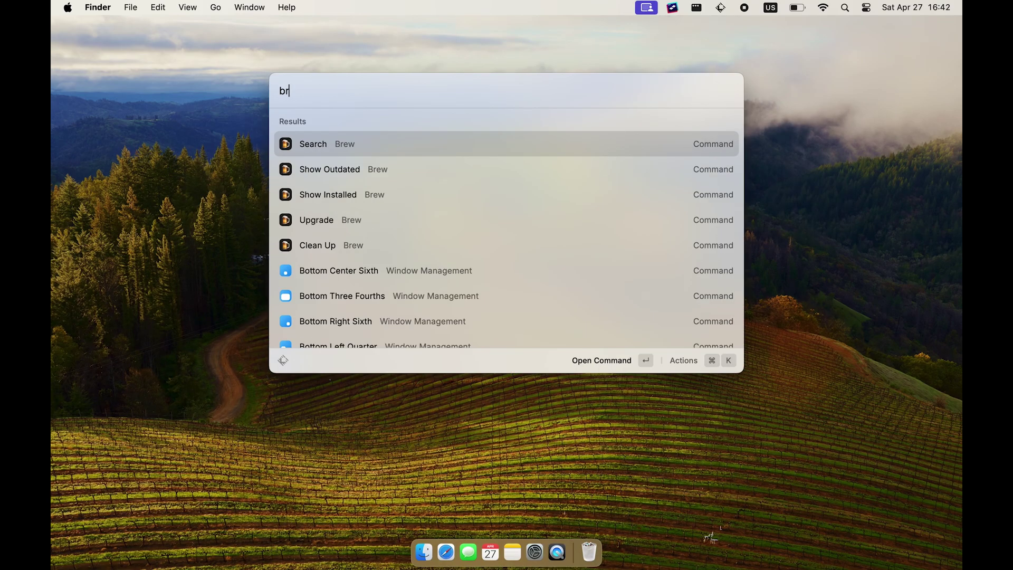
key(Return)
text(tealdeer)
key(Return)
key(Escape)
key(Return)
key(Escape)
key(Escape)
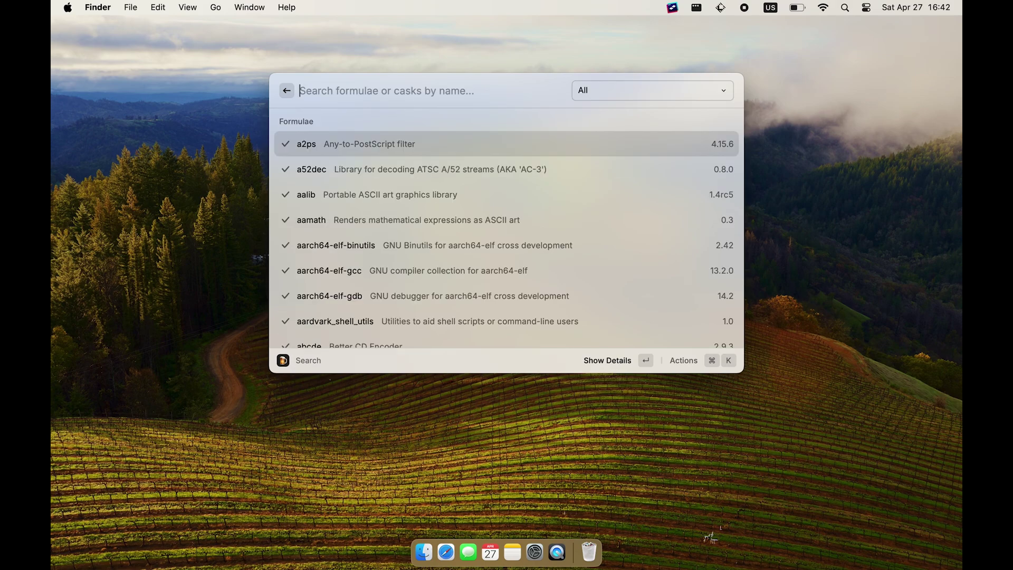
Step: Search Homebrew for "stats" and install the Stats cask, the system monitor for the menu bar
text(stats)
key(Down)
key(Down)
key(Down)
key(Down)
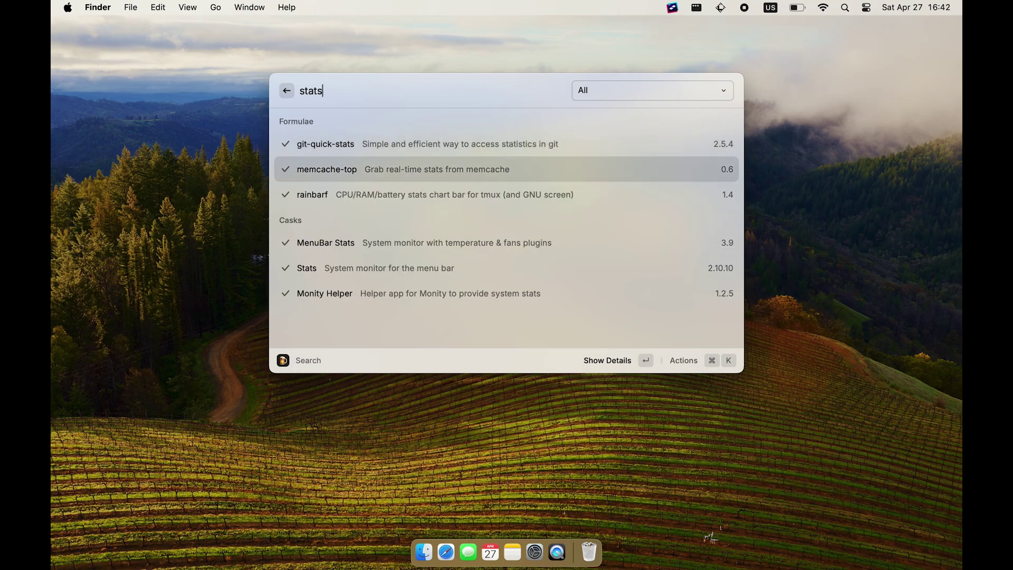
key(Return)
key(Return)
Step: Launch Stats, allow it to open and complete its setup wizard
click(522, 279)
click(530, 258)
click(545, 219)
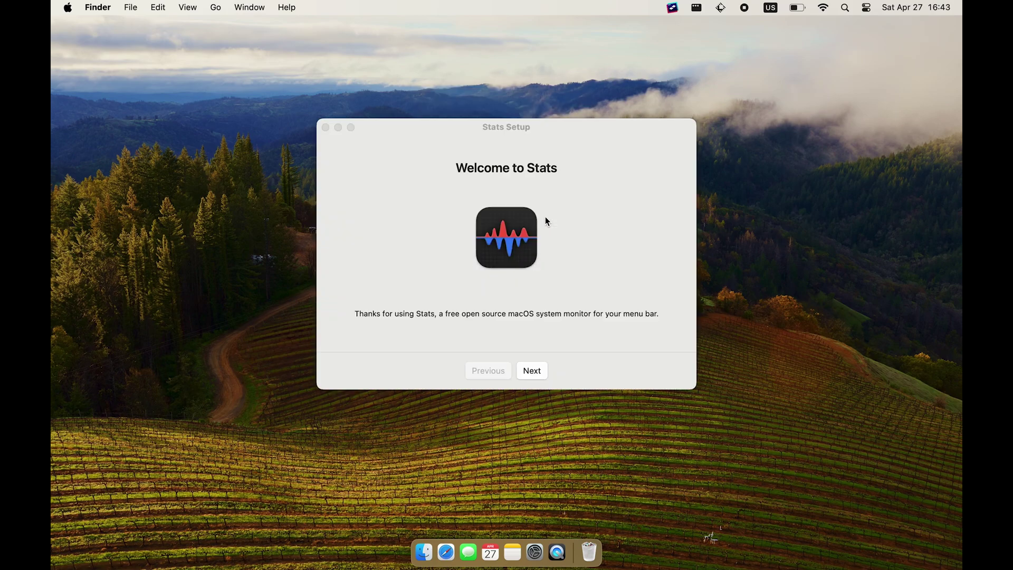
click(532, 370)
click(549, 268)
click(532, 371)
click(532, 371)
click(532, 371)
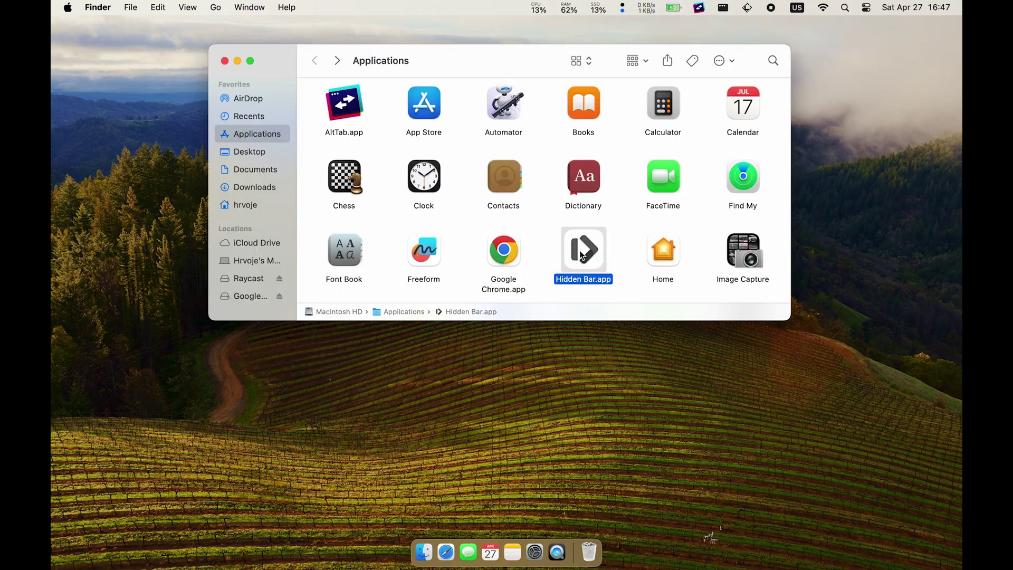
Step: Open Hidden Bar from the Applications folder and confirm that it may run
right_click(586, 254)
click(592, 258)
click(553, 263)
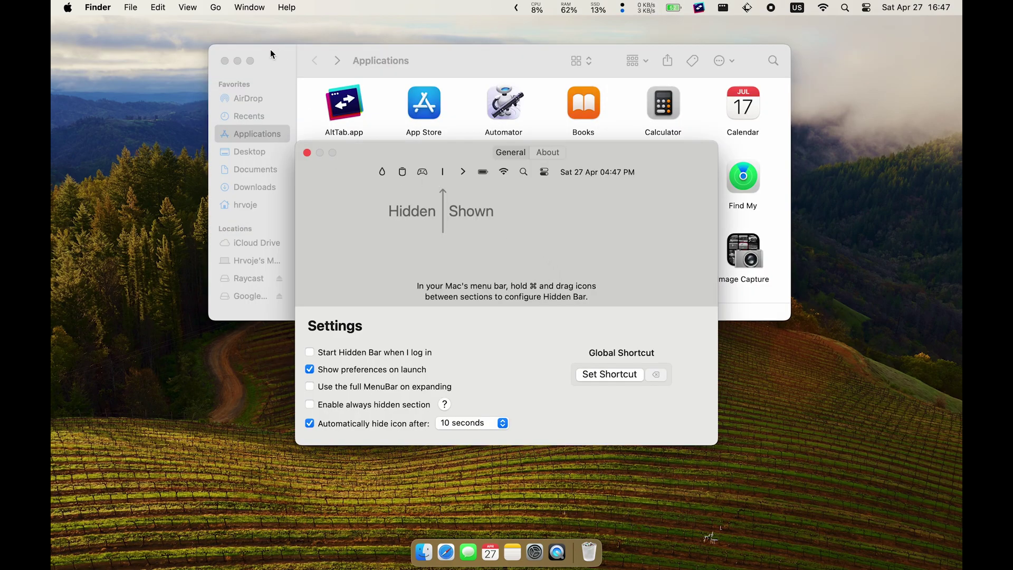
Step: Close the Applications window, move the AltTab and neighbouring utility icons into Hidden Bar's hidden menu bar section, and collapse it
click(224, 61)
click(514, 6)
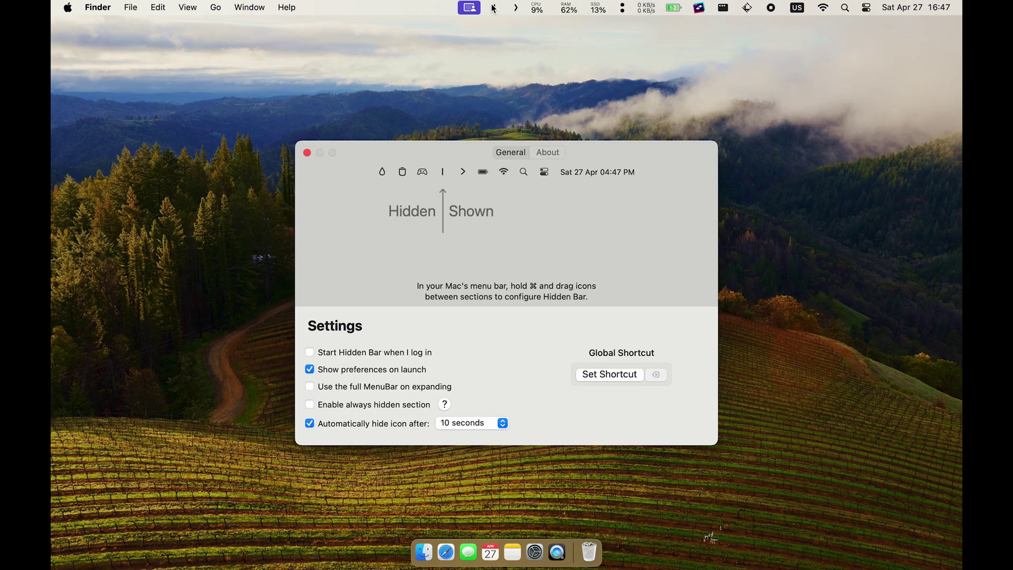
click(700, 7)
drag(700, 7, 495, 12)
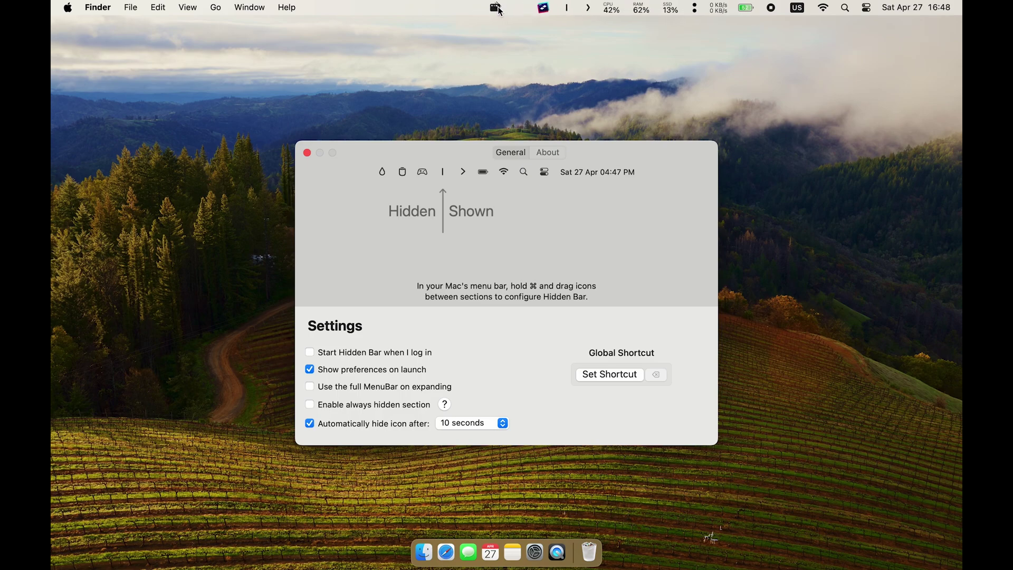
click(587, 7)
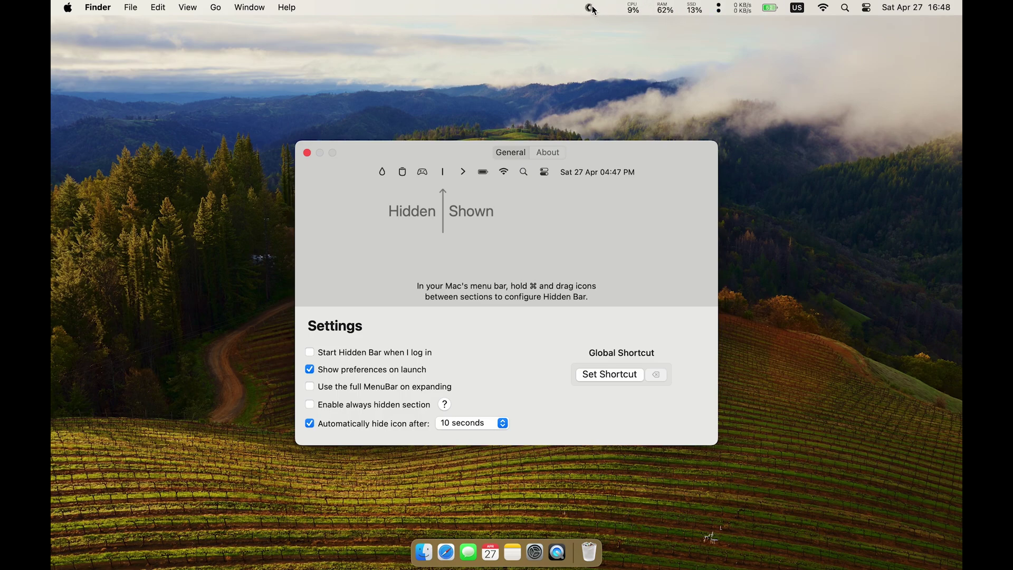
click(618, 8)
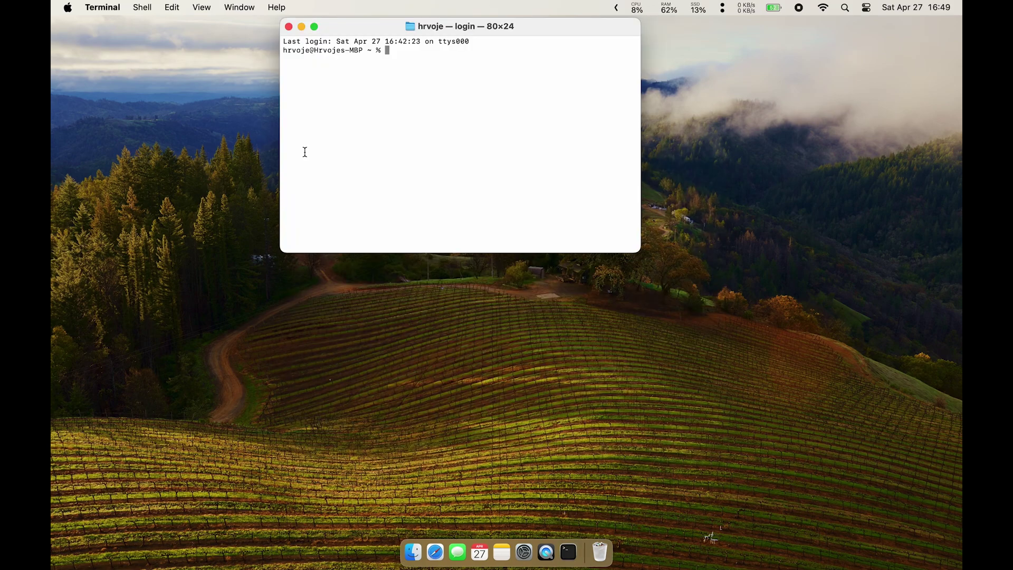
Step: In Terminal, create install_apps.txt with vi, listing iterm2 and visual-studio-code on separate lines, and save it
text(vi )
text(install_apps)
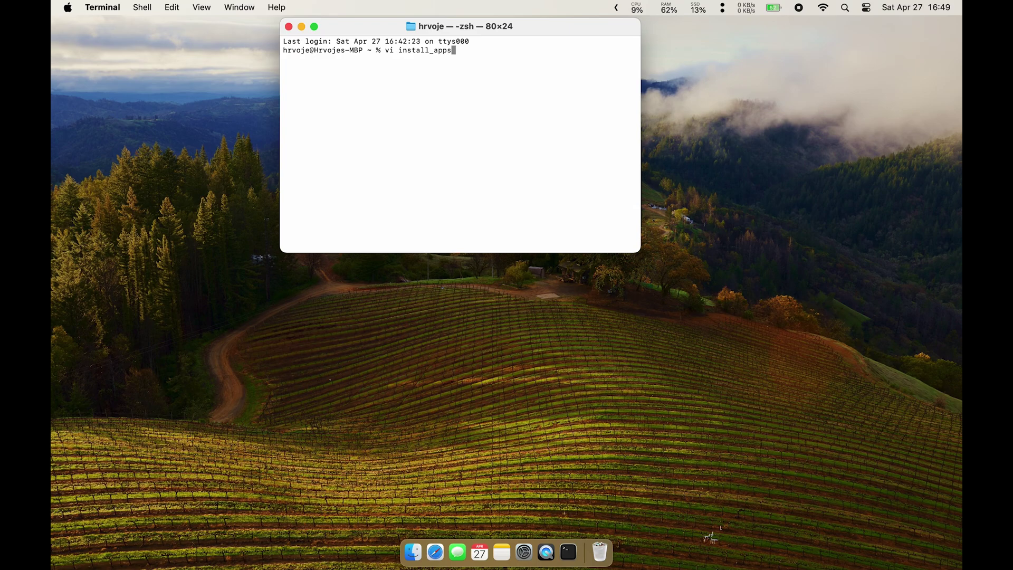
text(.txt)
key(Return)
text(o)
text(visual-studio-code)
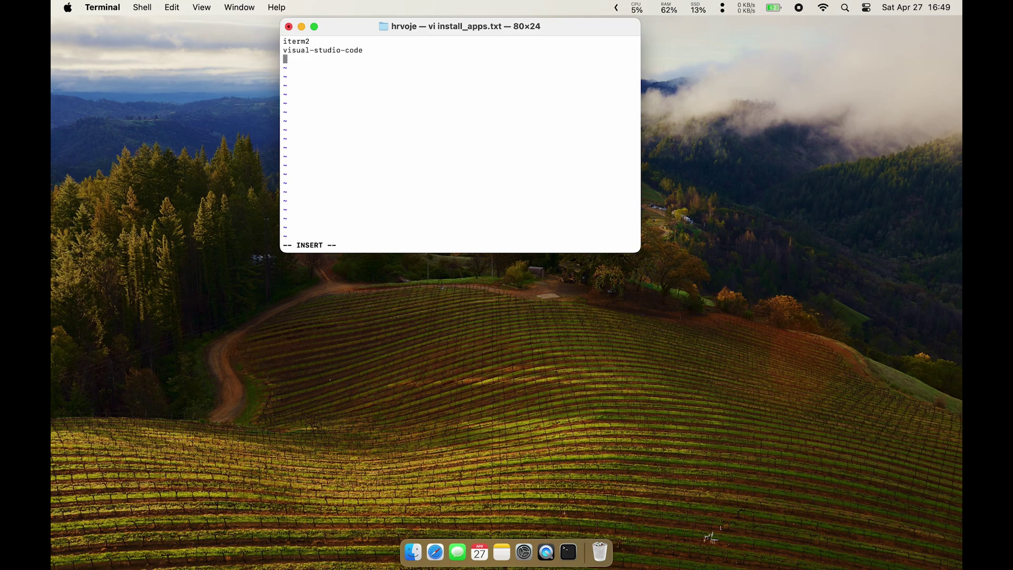
key(BackSpace)
key(Escape)
text(:wq)
key(Return)
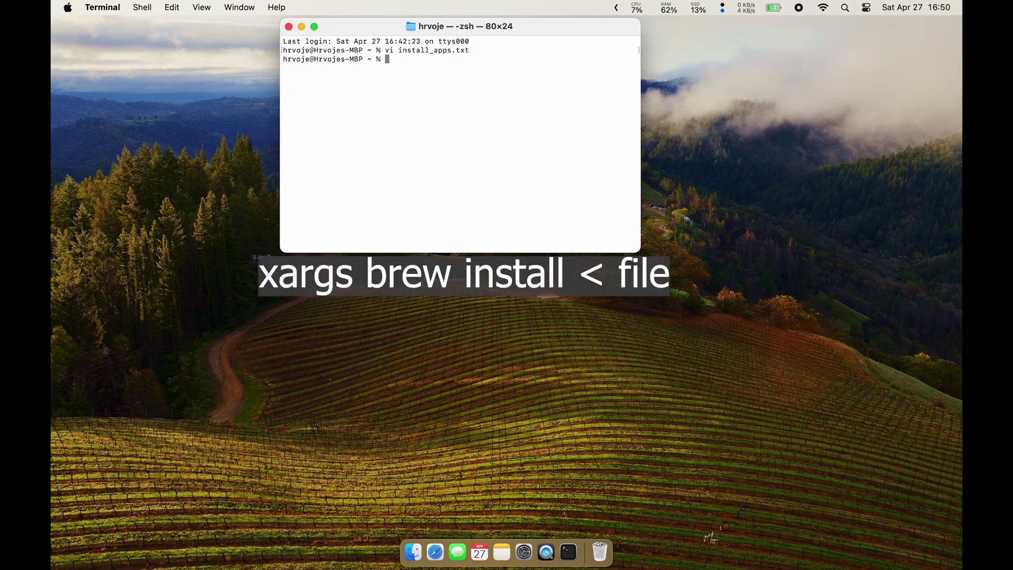
Step: Install the apps listed in the file by running xargs brew install < install_apps.txt
text(xargs brew install < inst)
key(Tab)
key(Return)
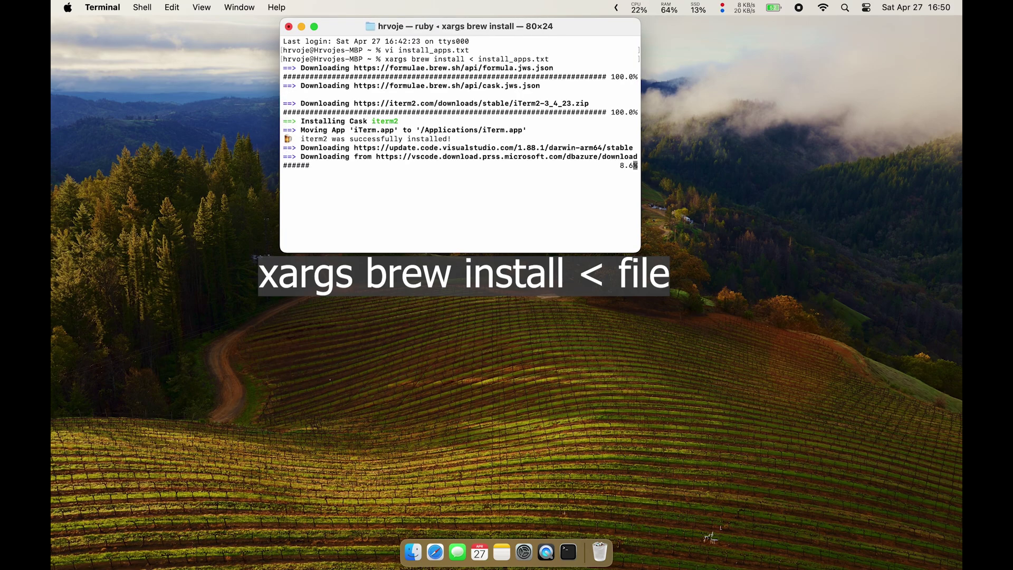
right_click(568, 552)
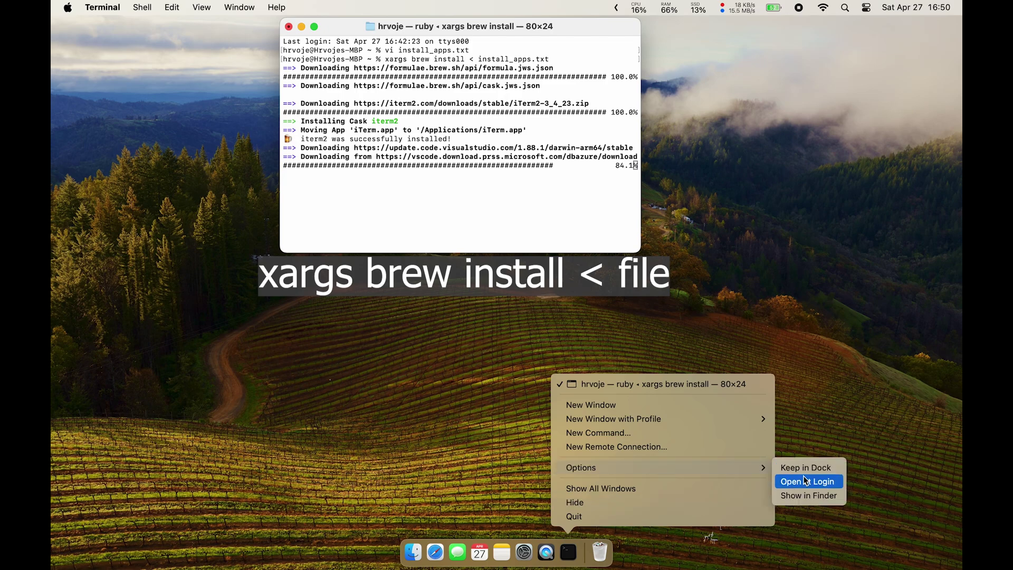
click(581, 229)
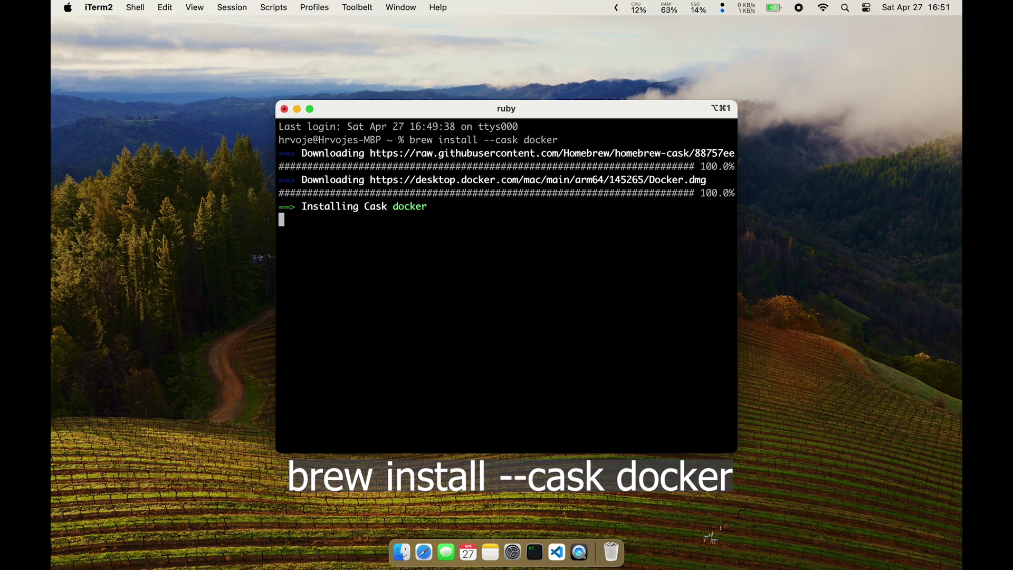
Step: Open ohmyz.sh in Chrome, go to its install section and copy the curl install command
key(Return)
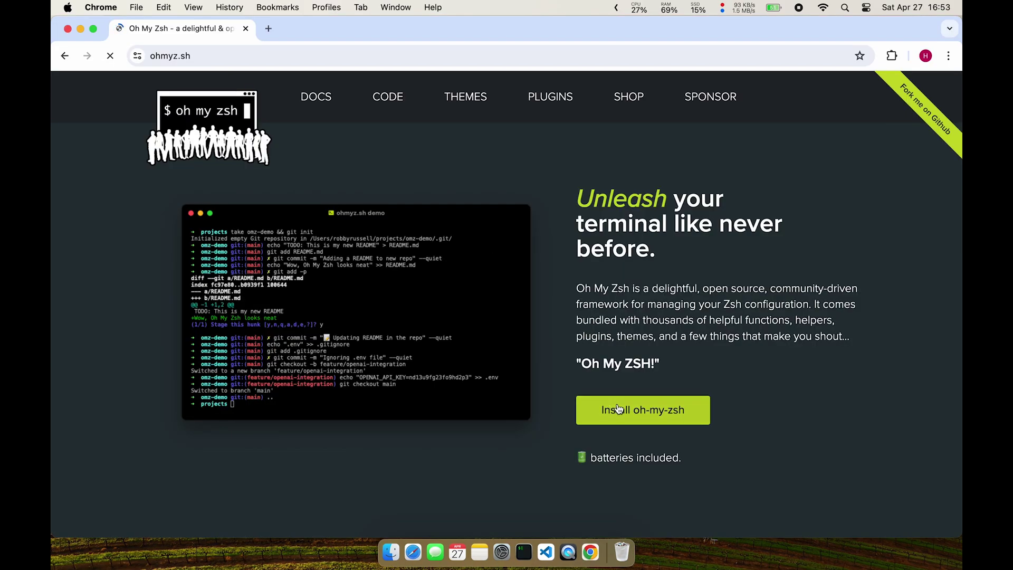
click(662, 414)
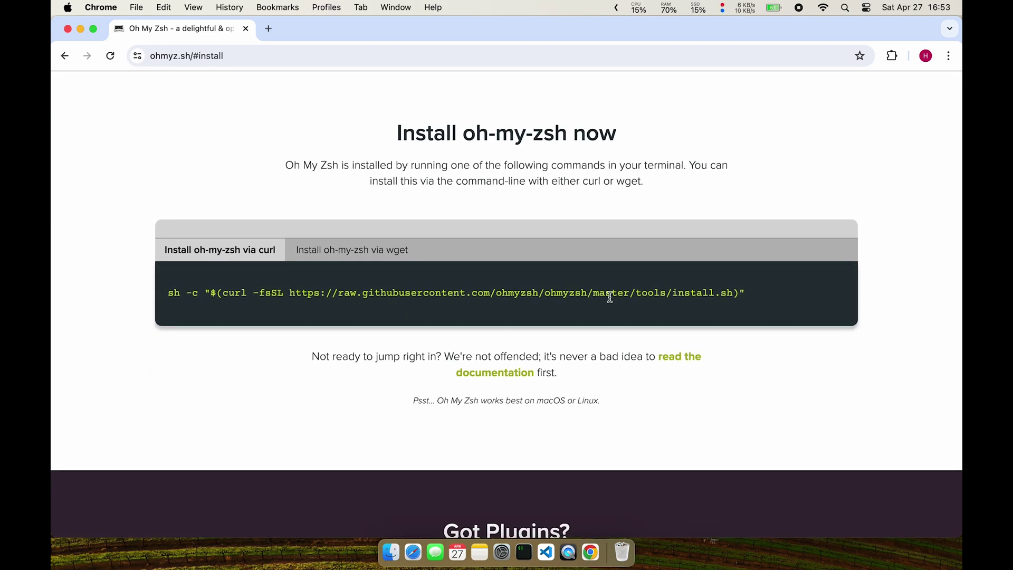
triple_click(608, 297)
key(super+c)
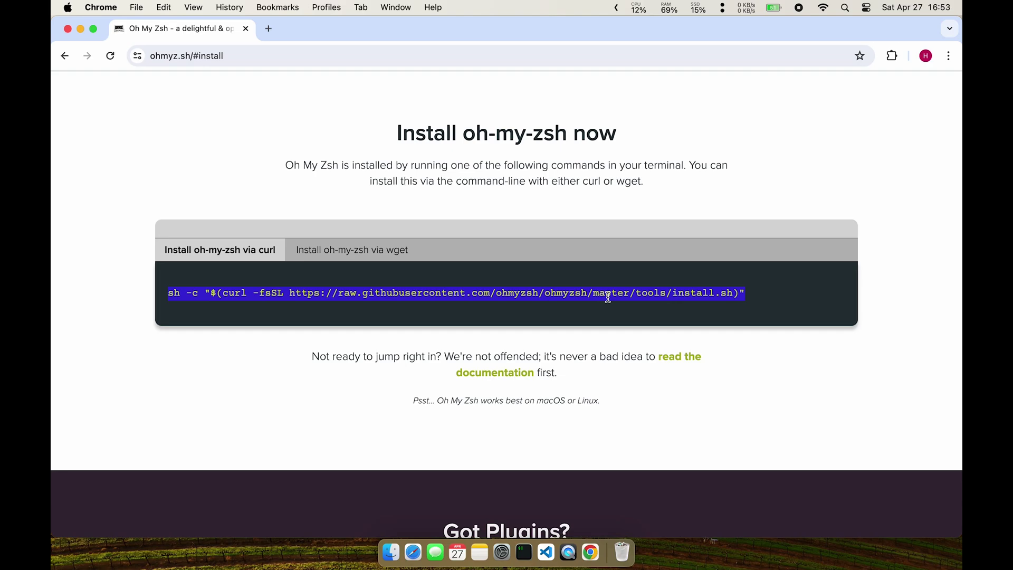
Step: Switch to iTerm2 and run the copied Oh My Zsh install command
key(super+Tab)
key(super+v)
key(Return)
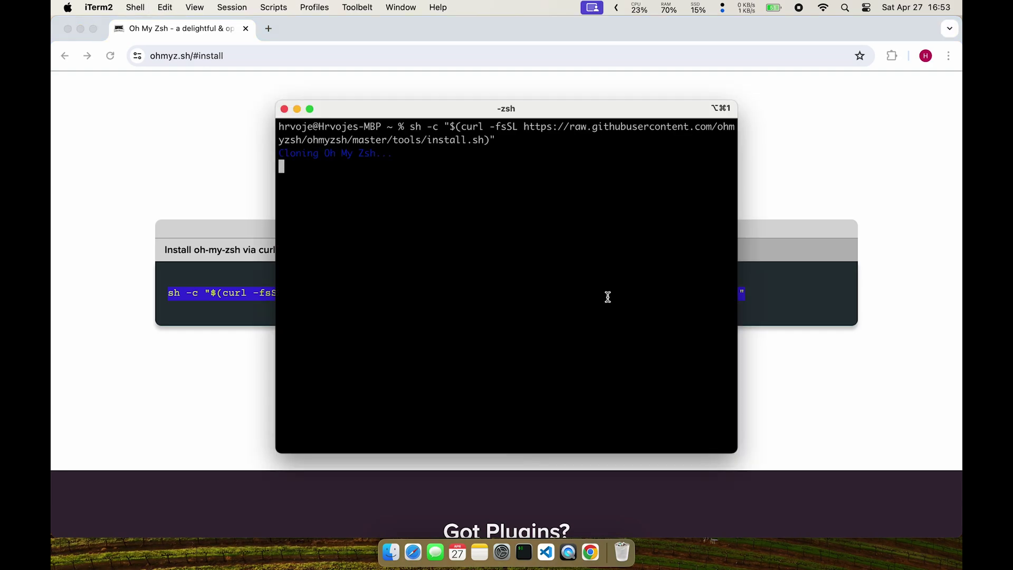
key(Return)
key(Return)
key(Return)
key(Return)
key(Return)
Step: Return to Chrome, open the full Oh My Zsh plugin list on GitHub and look through the available plugins
click(206, 146)
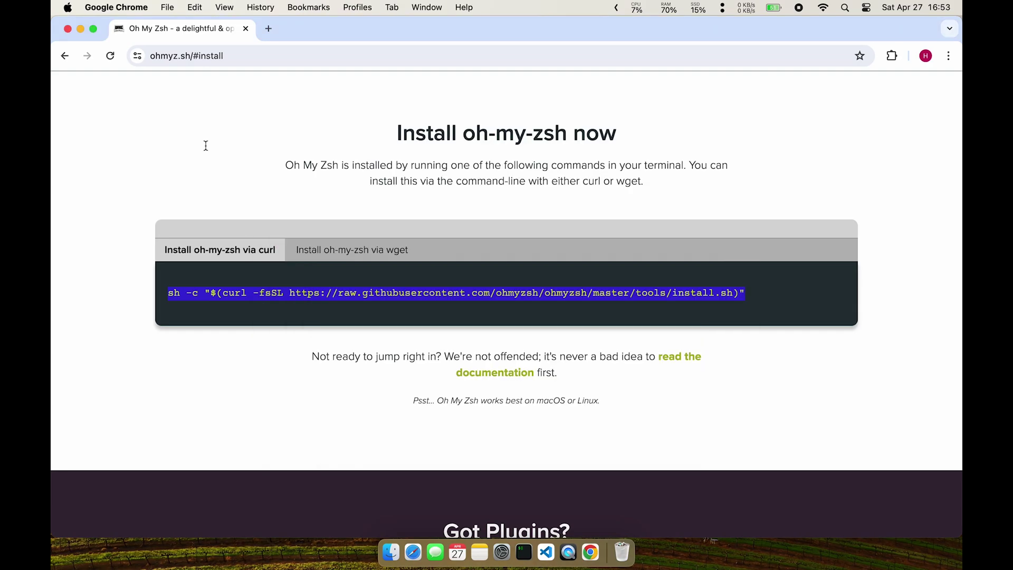
scroll(206, 146, down, 10)
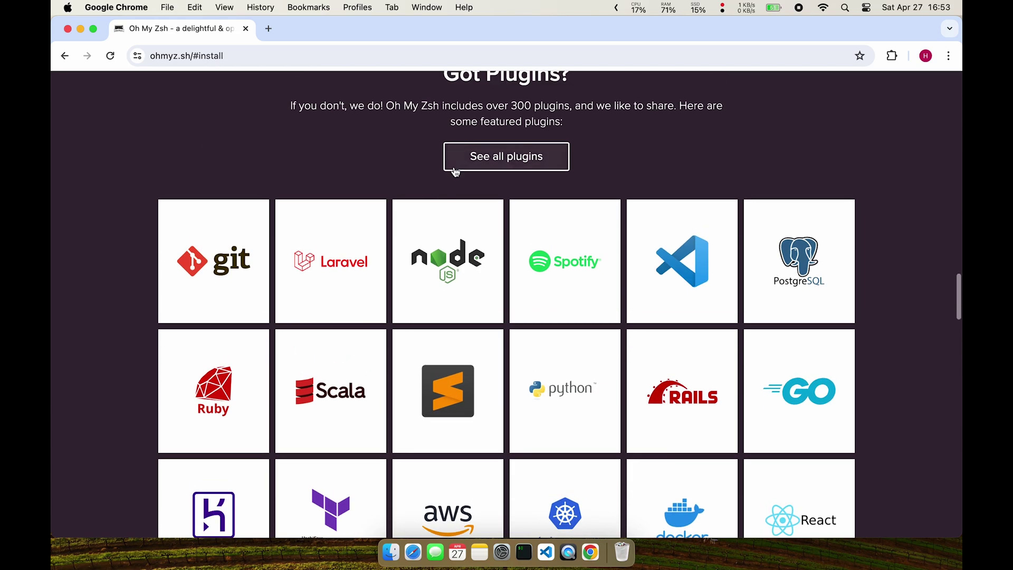
click(484, 159)
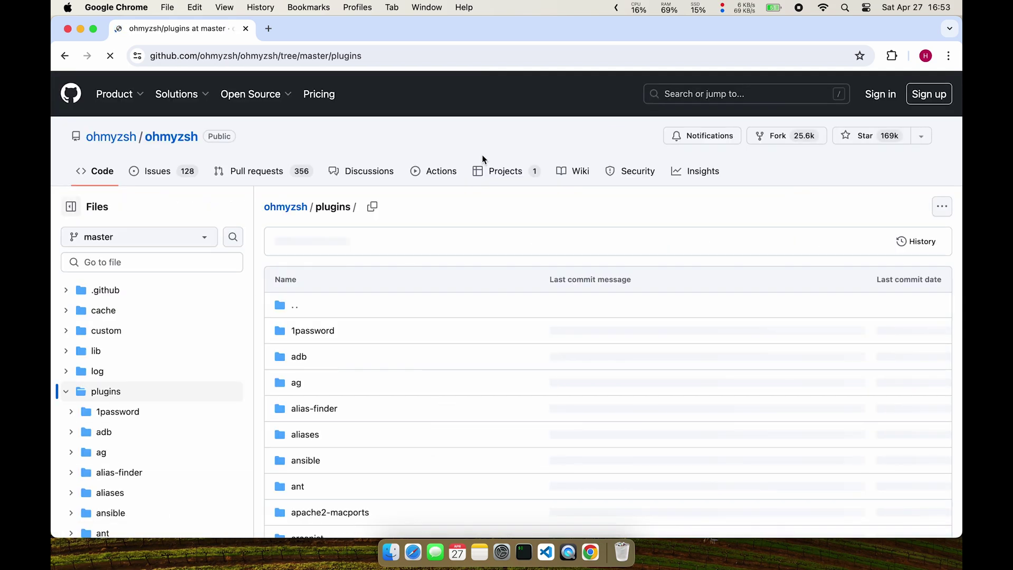
scroll(473, 277, down, 8)
scroll(473, 278, up, 4)
scroll(473, 278, down, 12)
scroll(473, 277, down, 20)
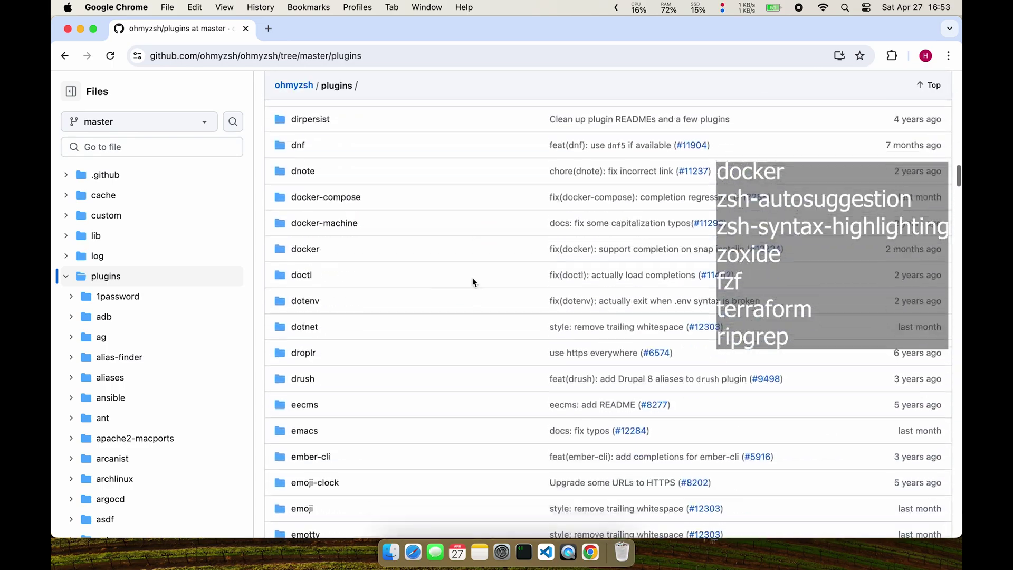
scroll(473, 278, down, 20)
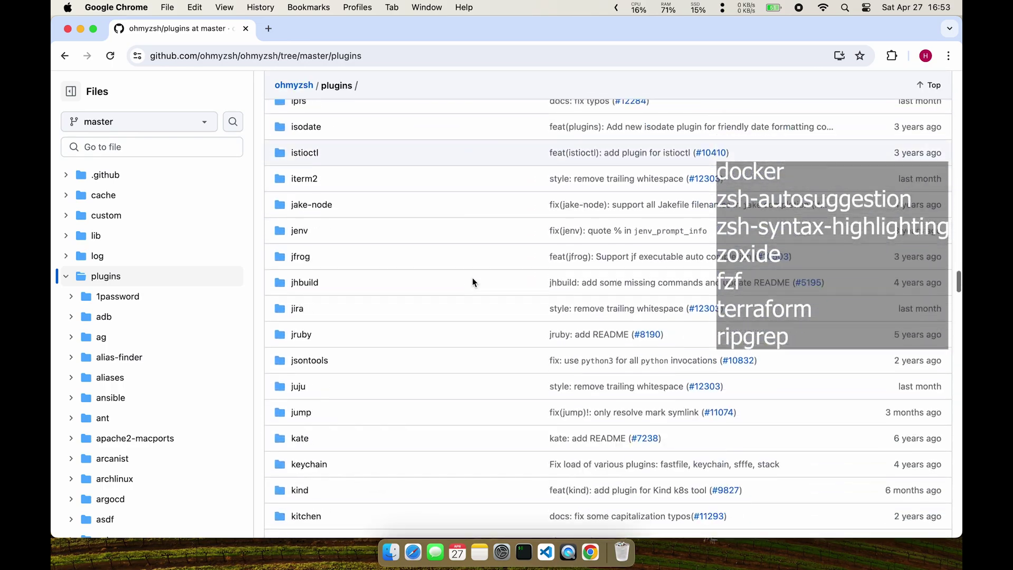
scroll(473, 278, down, 20)
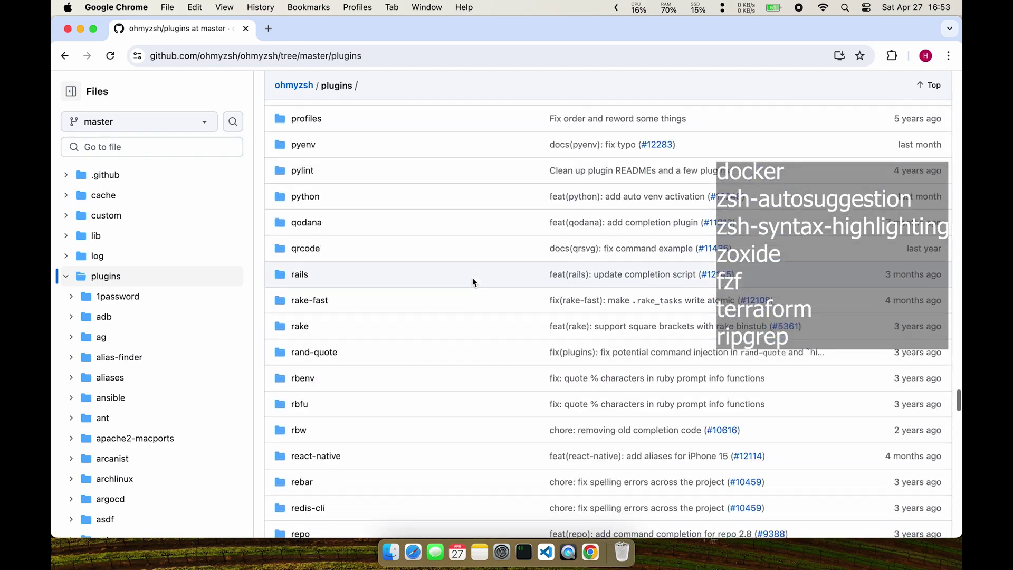
scroll(473, 278, down, 20)
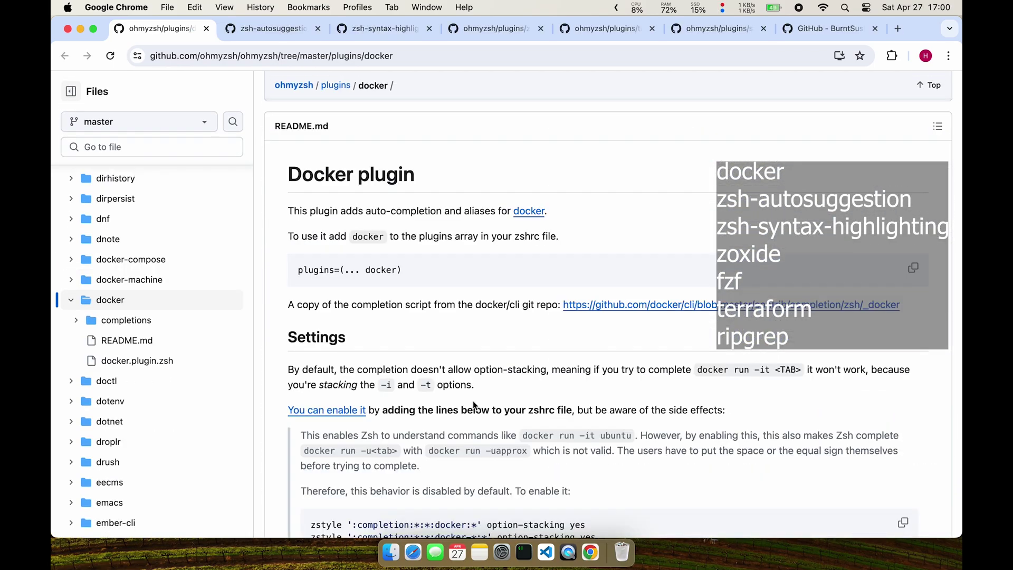
Step: In iTerm2, clear the terminal, list all home folder files with ls -la and open .zshrc in vi
key(super+Tab)
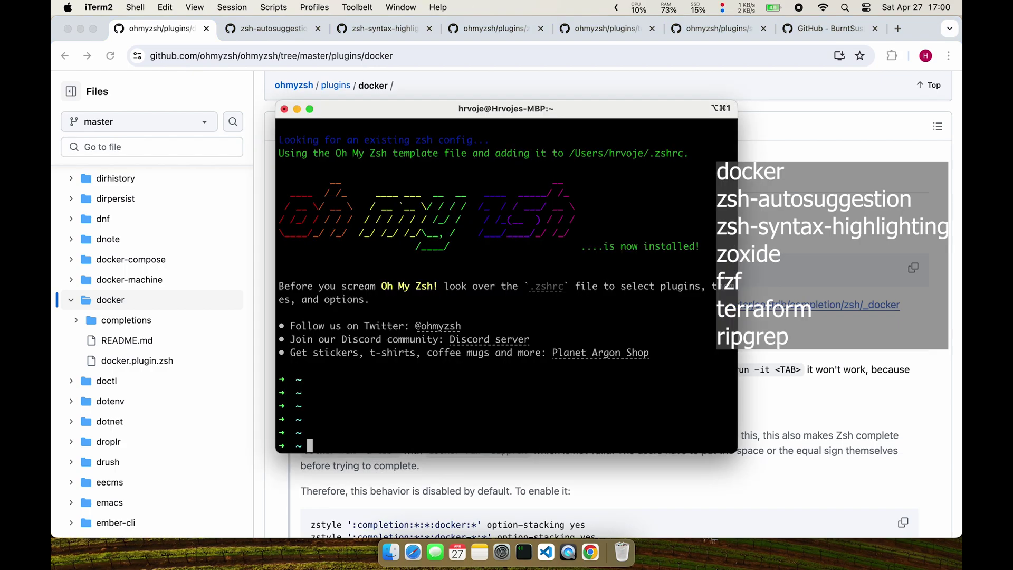
key(ctrl+l)
text(l)
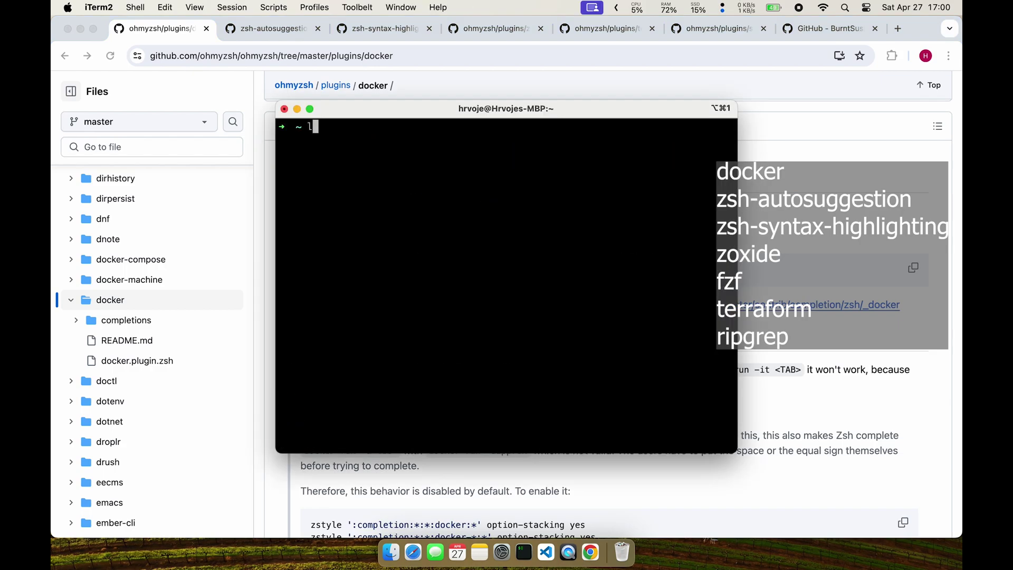
text(s -la)
key(Return)
text(vi .zshrc)
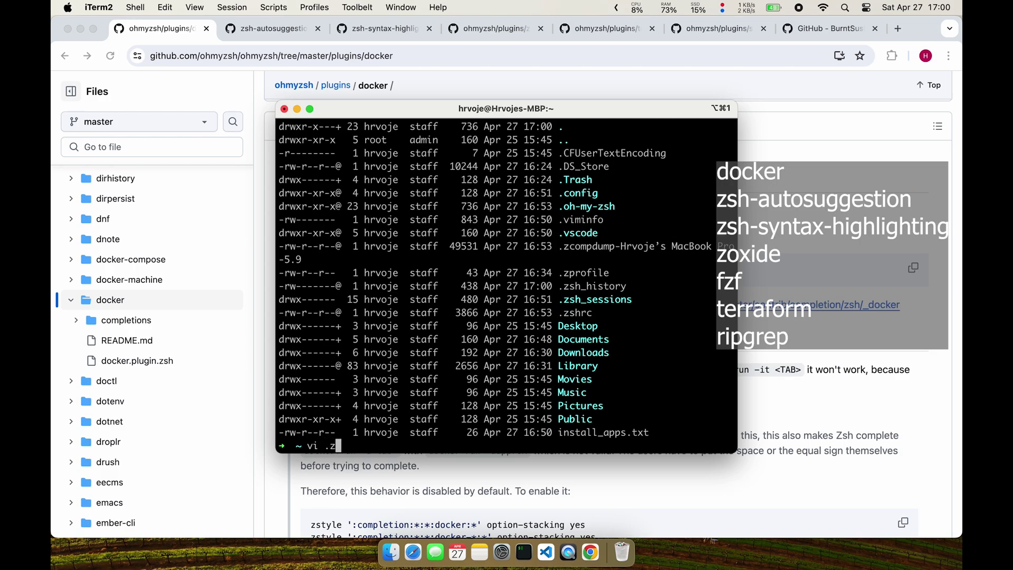
key(Return)
Step: Find the plugins line in .zshrc and add docker after git
text(/plugin)
key(Return)
key(j)
key(j)
key(j)
key(j)
key(j)
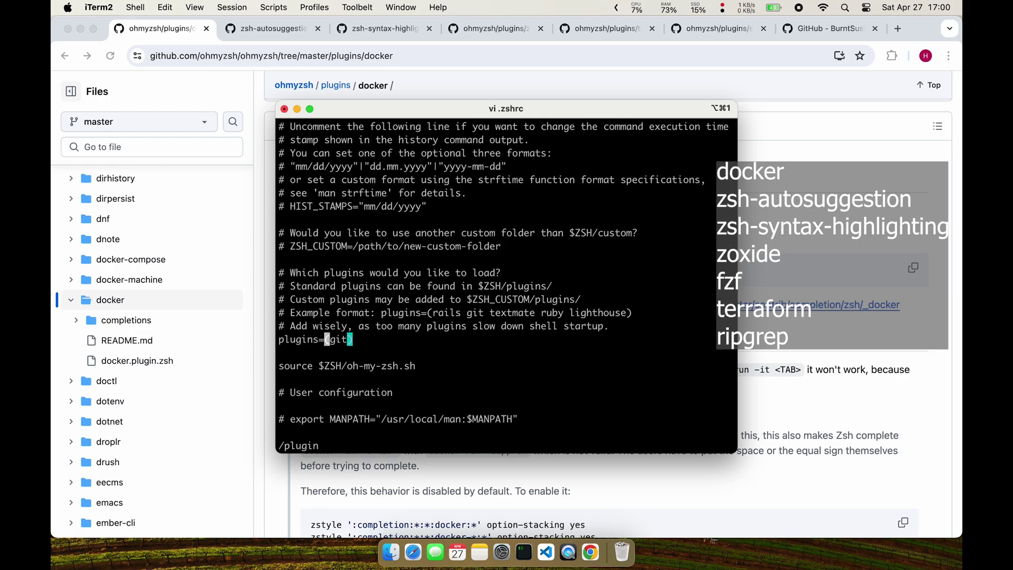
text(a docker)
Step: Close the Docker plugin page in Chrome and clone zsh-autosuggestions into the Oh My Zsh custom plugins folder in iTerm2
key(super+Tab)
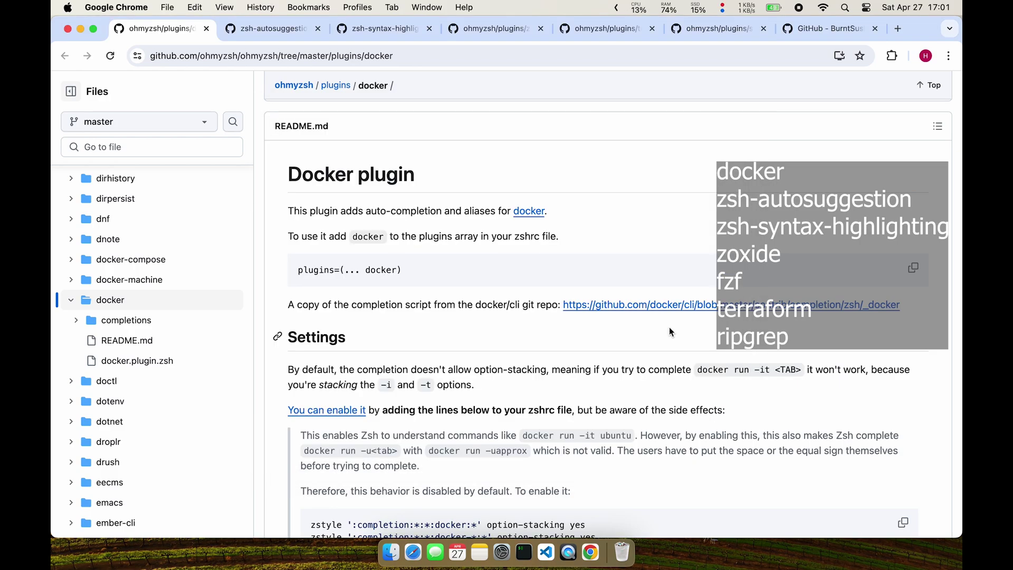
scroll(354, 285, down, 5)
key(super+w)
scroll(354, 286, down, 10)
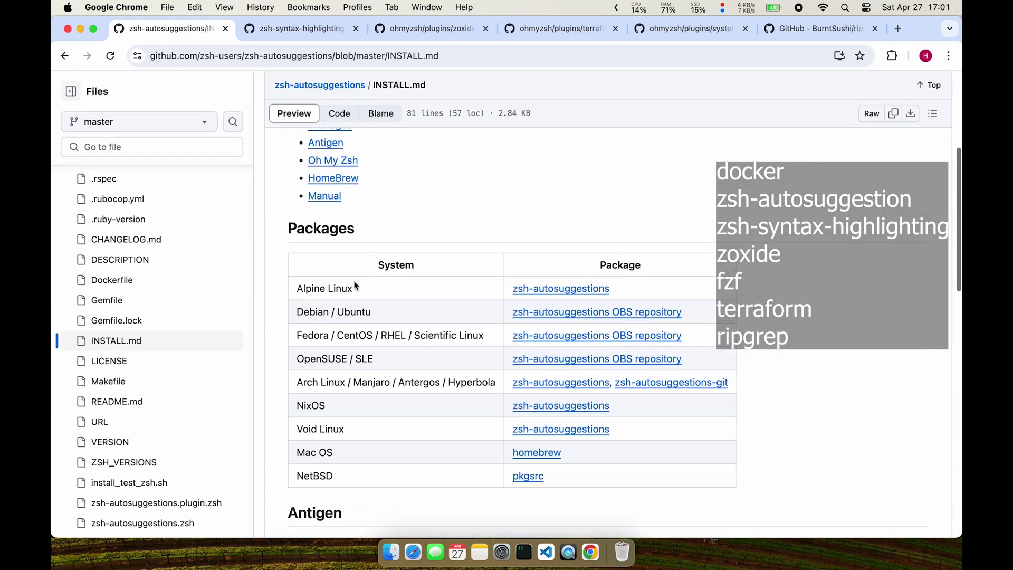
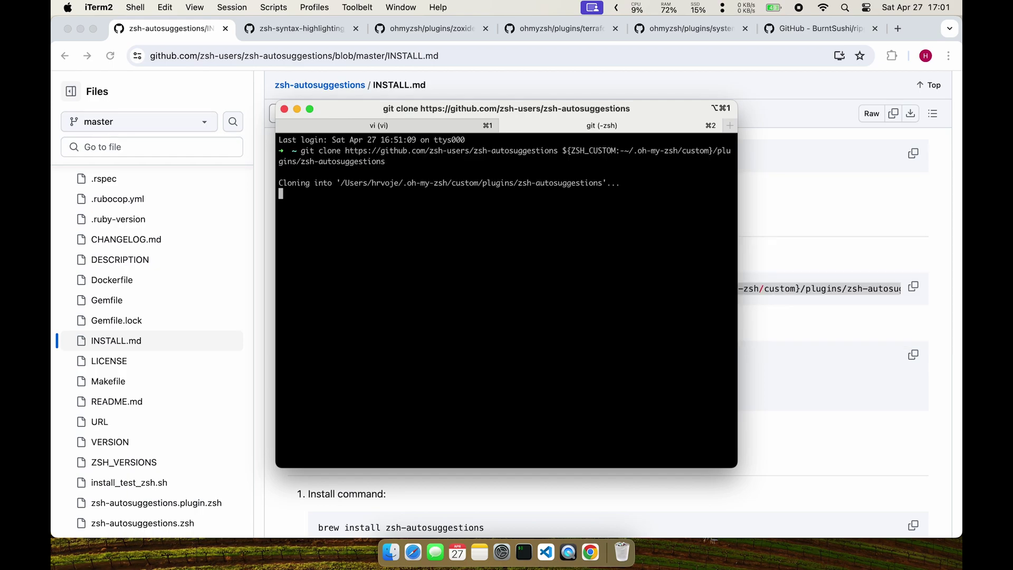
Step: Copy the plugin name zsh-autosuggestions from its install guide in Chrome and add it to the plugins line of .zshrc in iTerm2
key(alt+space)
double_click(397, 382)
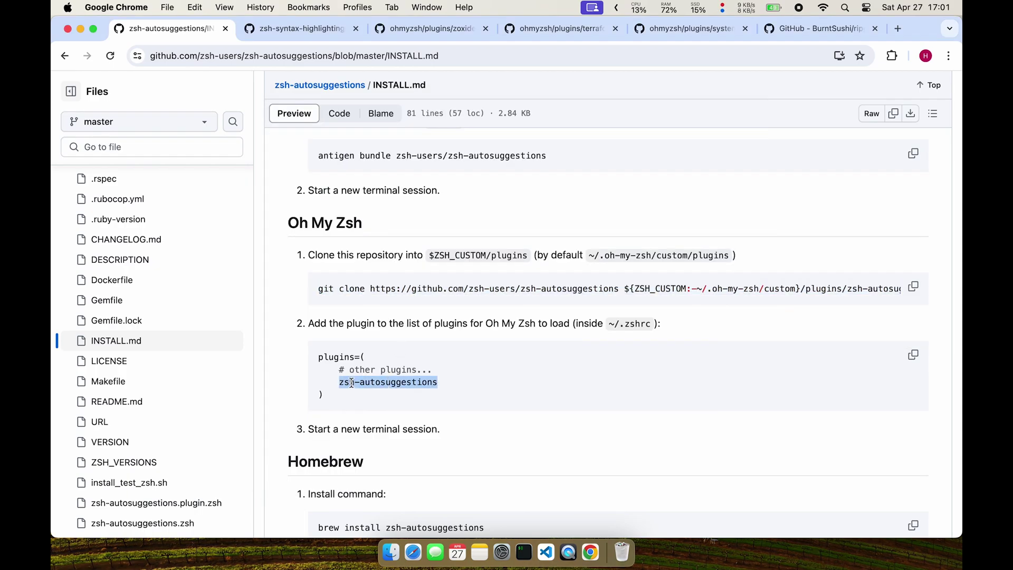
key(super+c)
key(alt+space)
key(super+v)
Step: Copy the Oh-my-zsh clone command from the zsh-syntax-highlighting install guide in Chrome and run it in iTerm2's second tab
key(alt+space)
key(super+w)
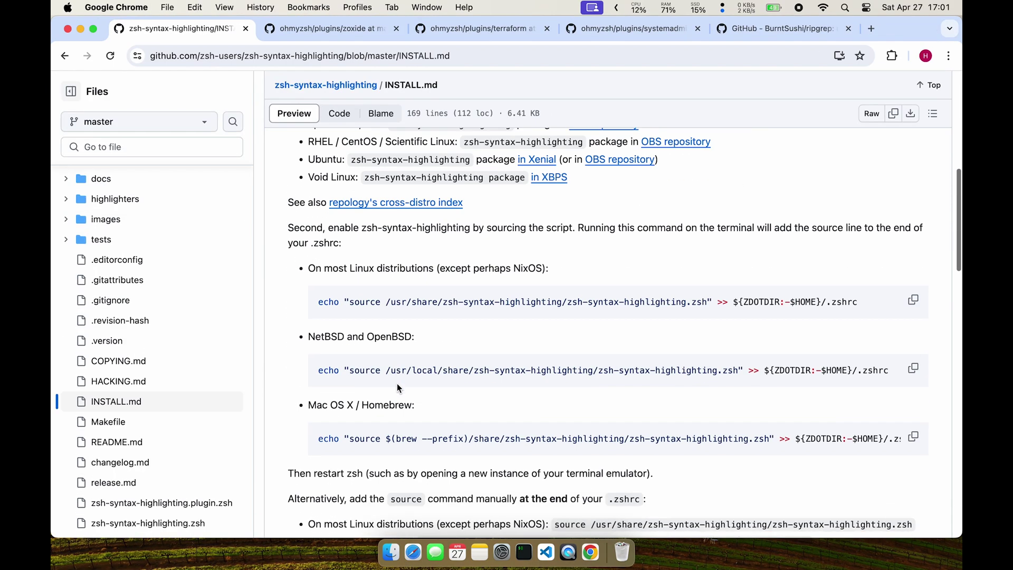
scroll(396, 383, down, 10)
scroll(613, 270, down, 3)
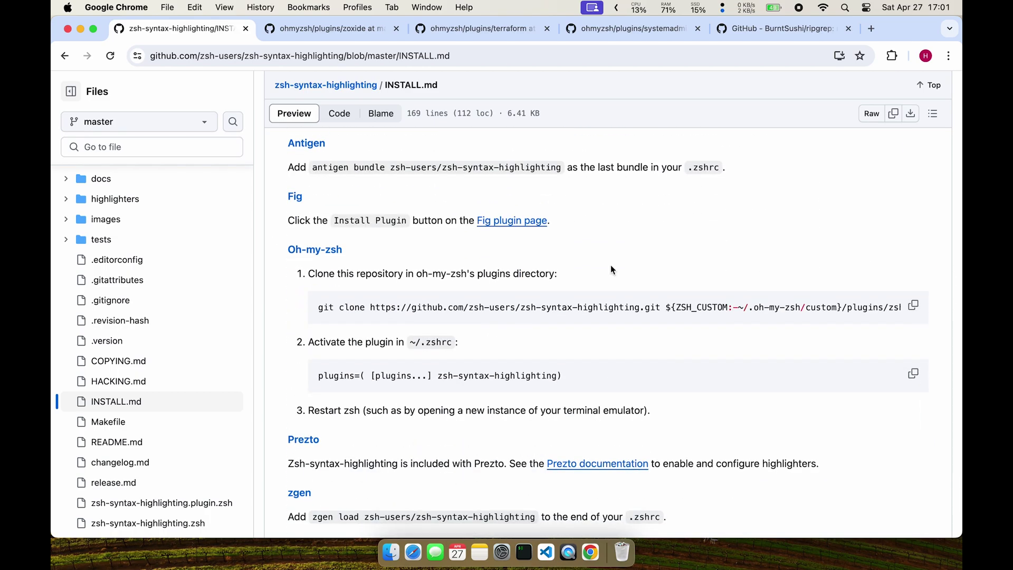
click(913, 305)
key(alt+space)
key(super+2)
key(super+v)
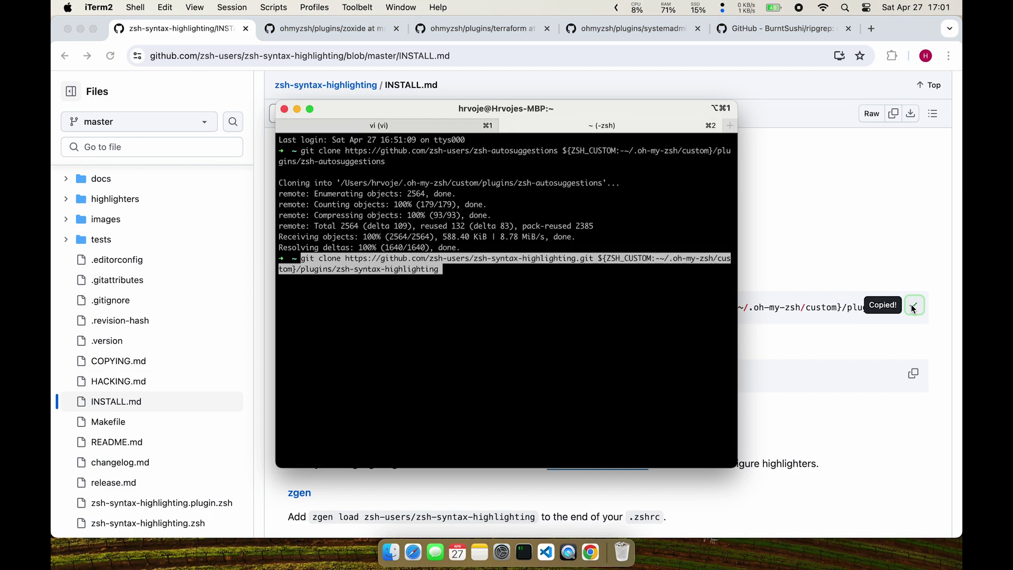
key(Return)
Step: Copy the plugin name zsh-syntax-highlighting from the guide in Chrome and add it to the plugins line of .zshrc in iTerm2
key(alt+space)
drag(452, 376, 557, 376)
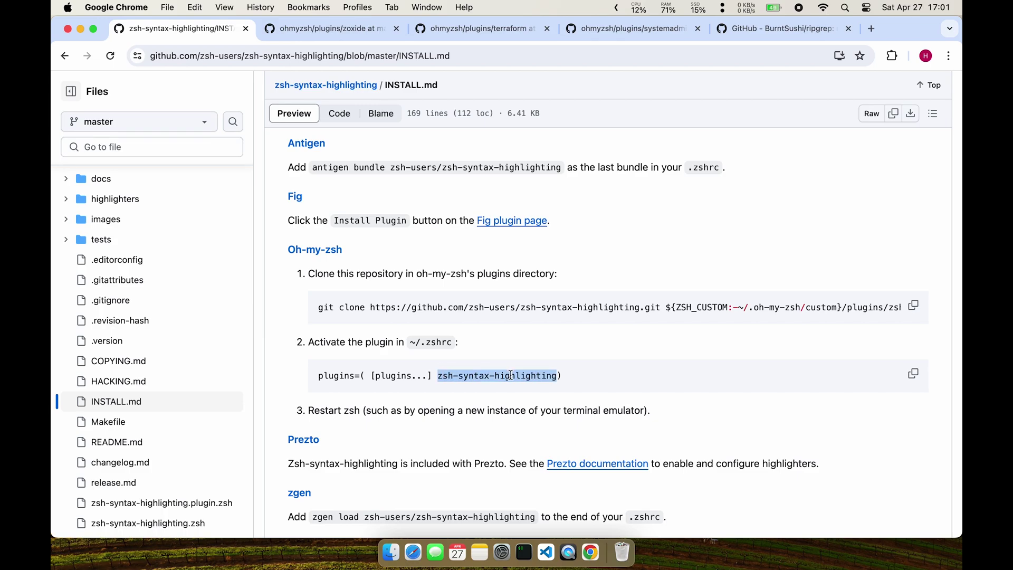
key(super+c)
key(alt+space)
key(super+1)
key(super+v)
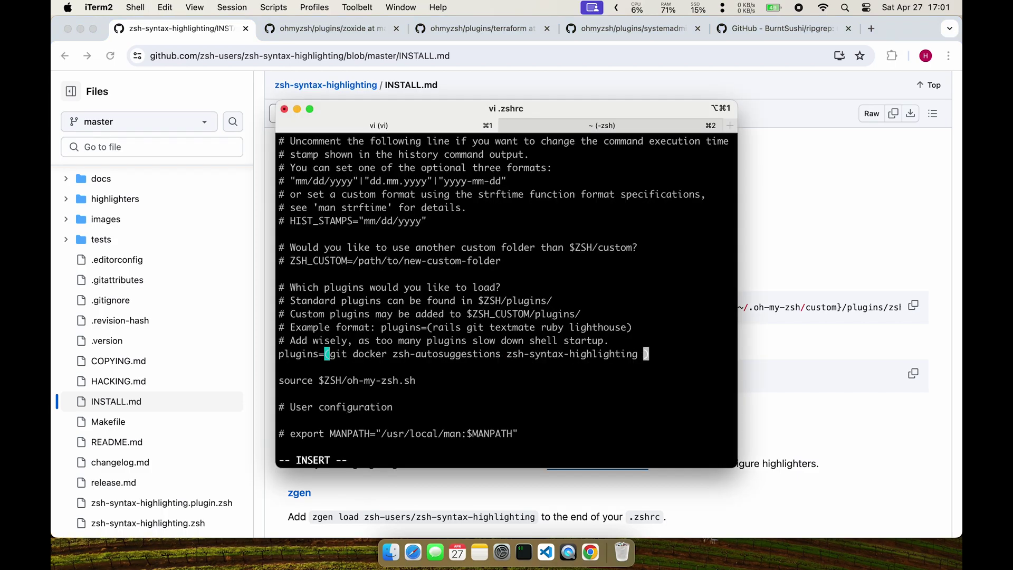
Step: Close the zsh-syntax-highlighting guide in Chrome and select the plugin name zoxide in the plugins example of the Oh My Zsh zoxide page
key(alt+space)
key(super+w)
scroll(511, 373, down, 5)
scroll(369, 204, down, 5)
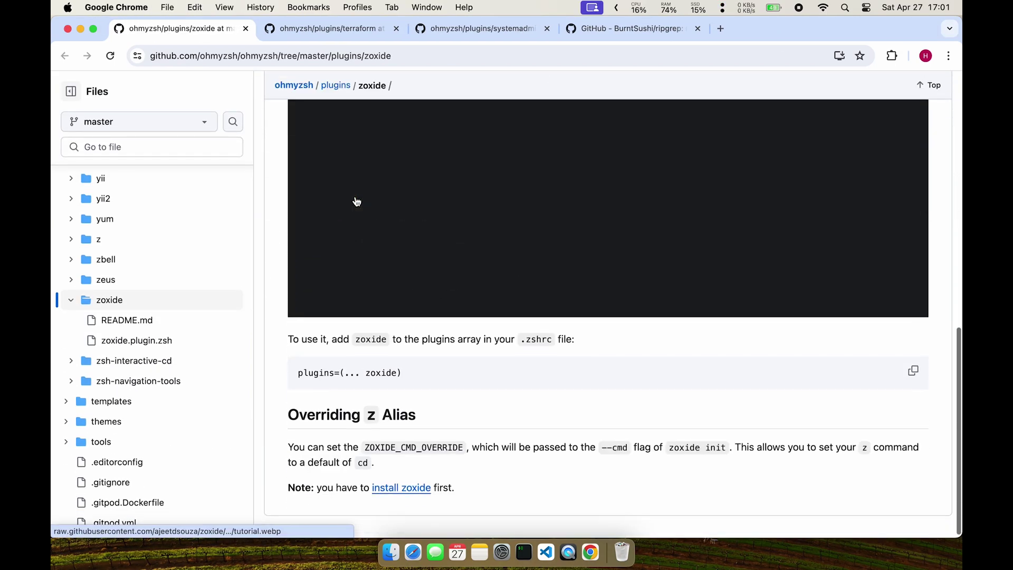
double_click(385, 368)
key(alt+space)
key(alt+space)
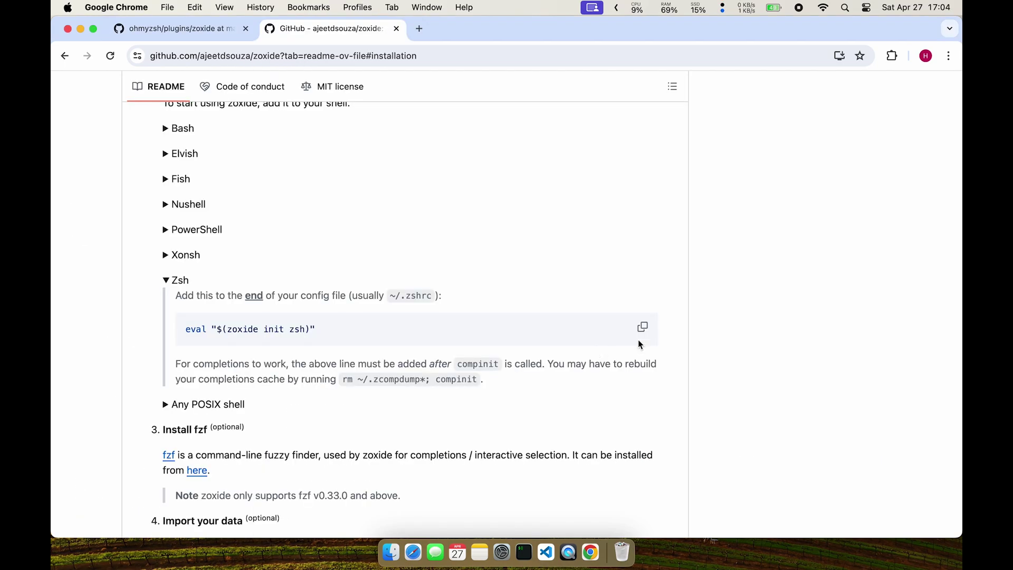
Step: Switch to iTerm2, change to the home directory and reopen .zshrc in vi from the command history
key(alt+space)
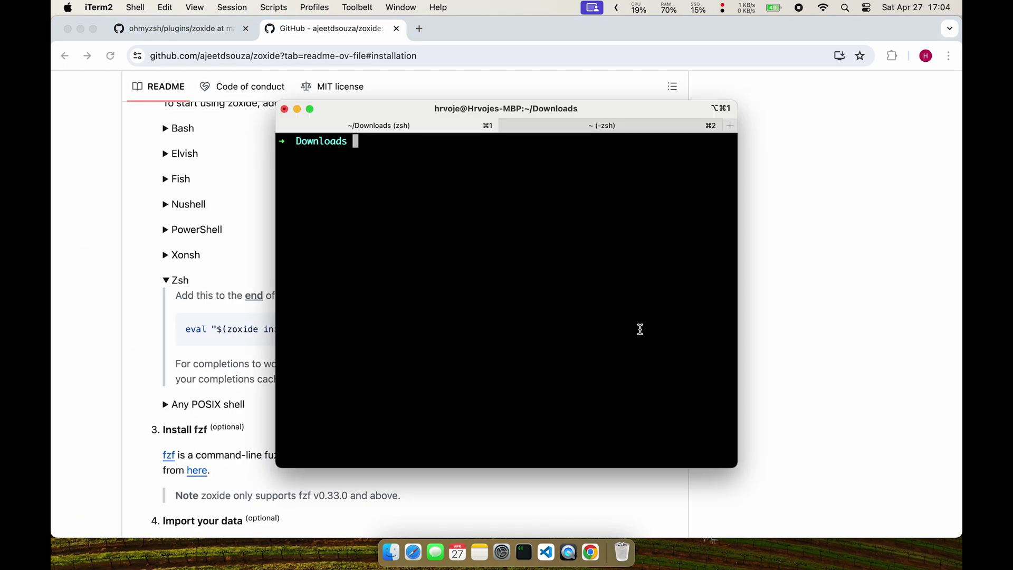
text(cd)
key(Return)
key(ctrl+r)
text(vi)
key(ctrl+r)
key(ctrl+r)
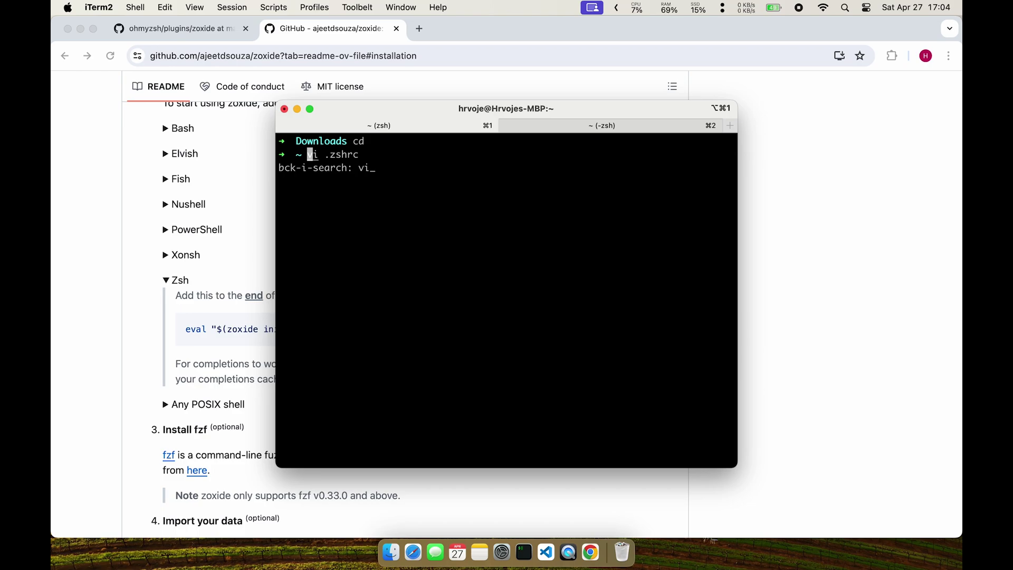
key(Return)
Step: Copy the Zsh line eval "$(zoxide init zsh)" from the zoxide README in Chrome, append it to .zshrc in iTerm2, save and quit
key(alt+space)
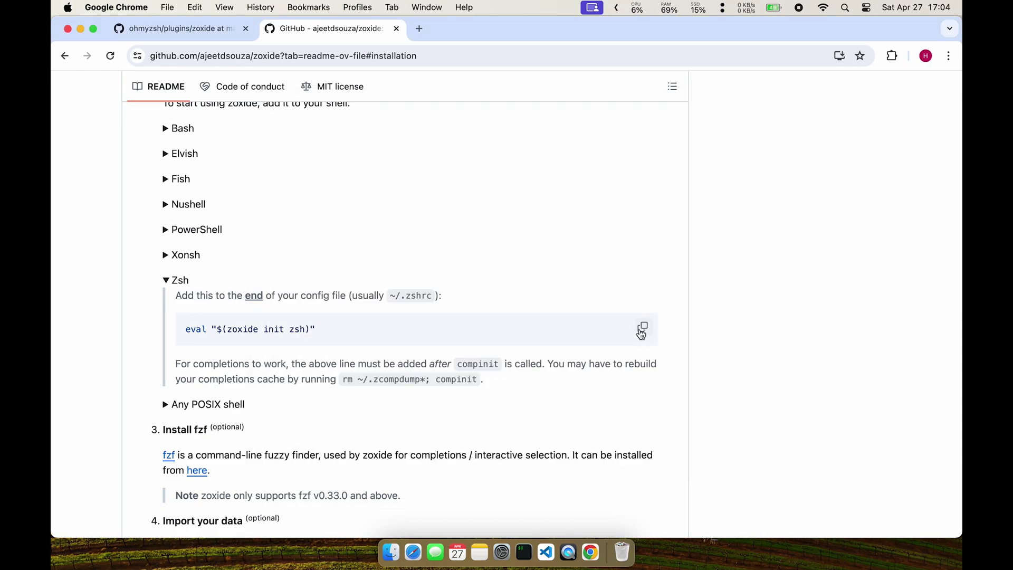
click(641, 334)
key(alt+space)
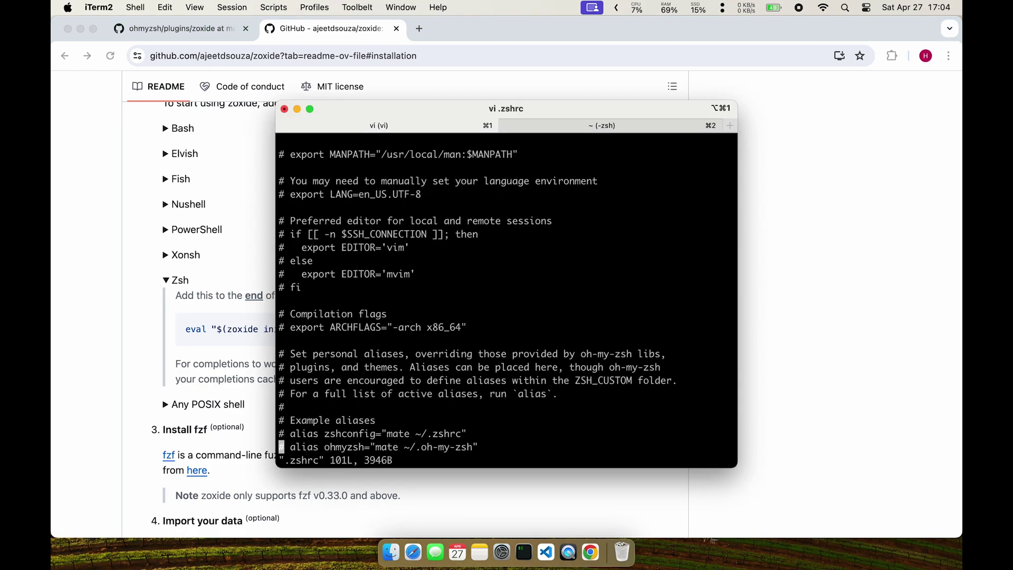
key(o)
key(Return)
key(super+v)
key(Escape)
text(:wq)
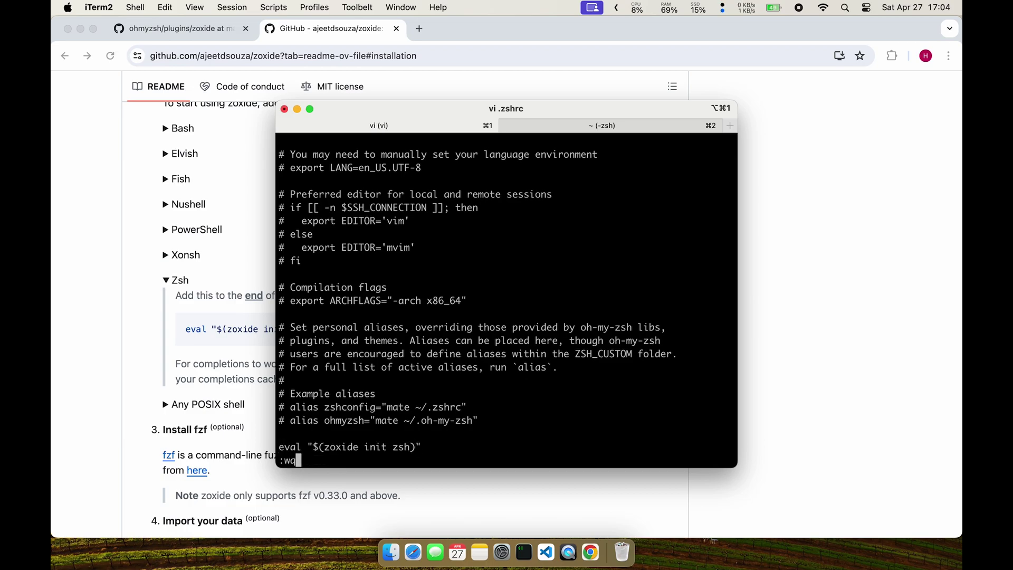
key(Return)
Step: Open the fzf repository from the zoxide README in a new Chrome tab and go to its Homebrew installation section
key(alt+space)
scroll(642, 333, down, 5)
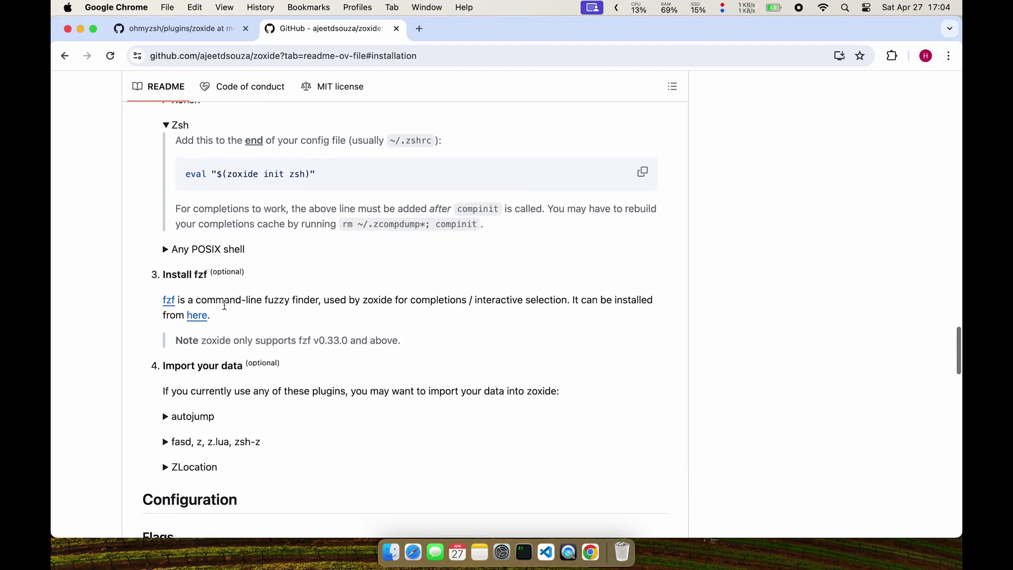
super+click(169, 301)
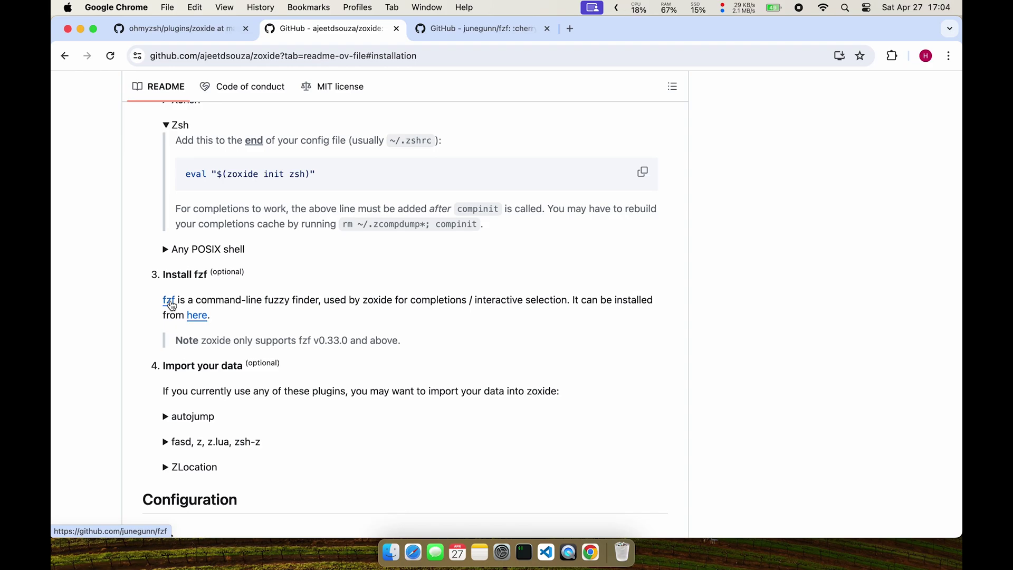
key(ctrl+Tab)
scroll(170, 300, down, 20)
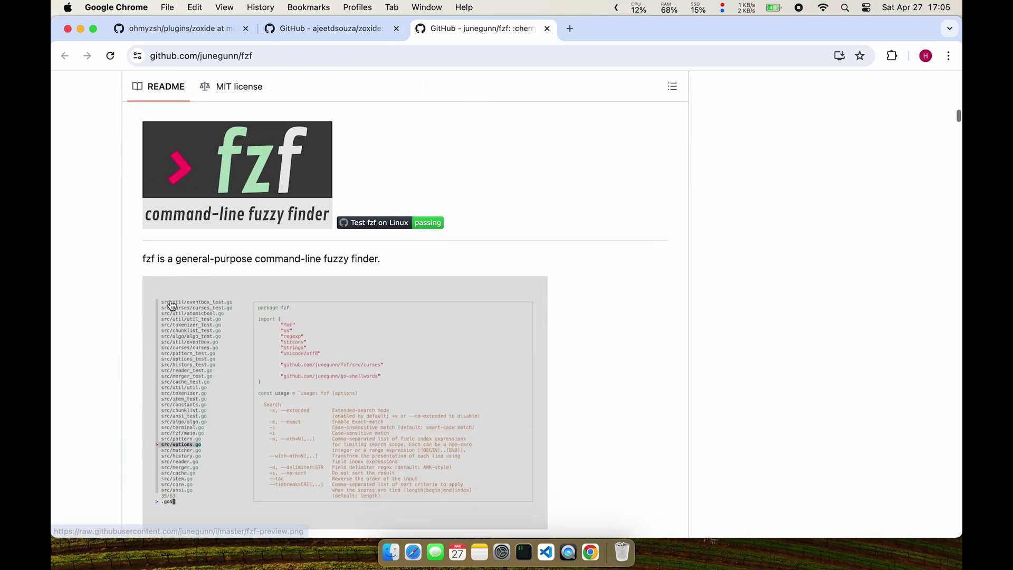
scroll(171, 301, up, 10)
click(237, 191)
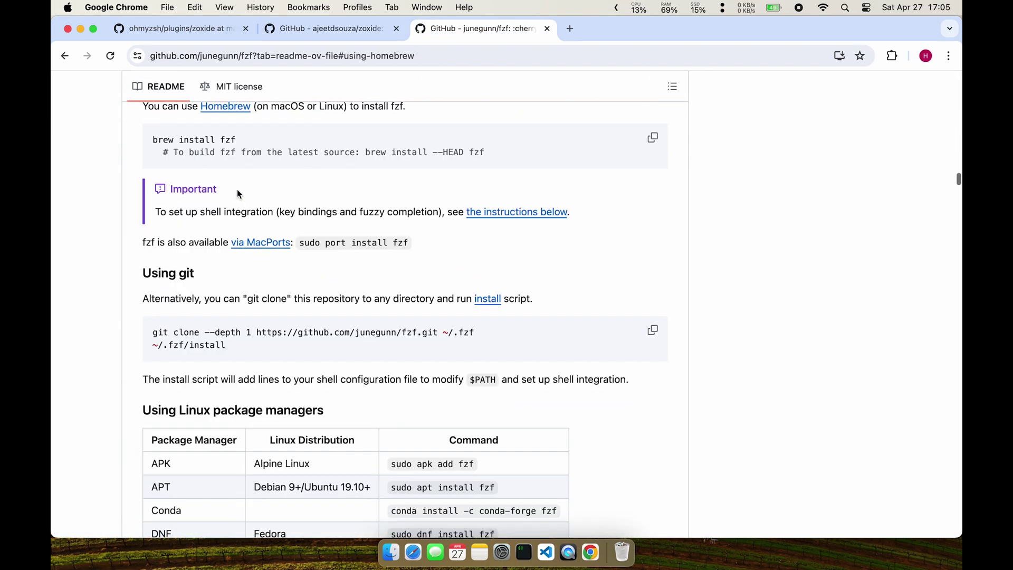
Step: Copy the command brew install fzf from the README and run it in iTerm2
triple_click(223, 163)
key(super+c)
key(super+Tab)
key(super+v)
key(Return)
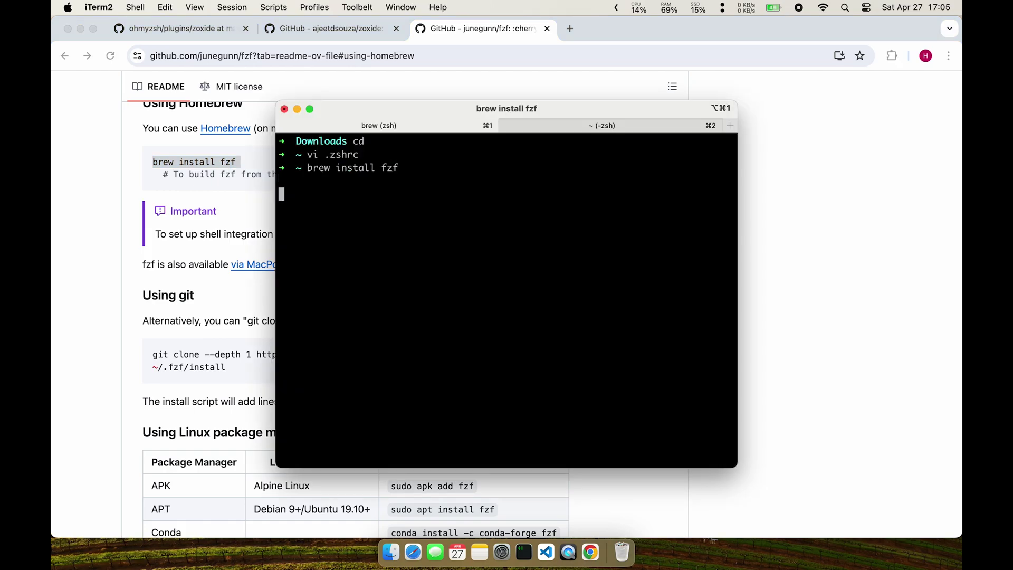
Step: Return to Chrome and search the fzf README for zsh to locate its shell integration instructions
key(super+Tab)
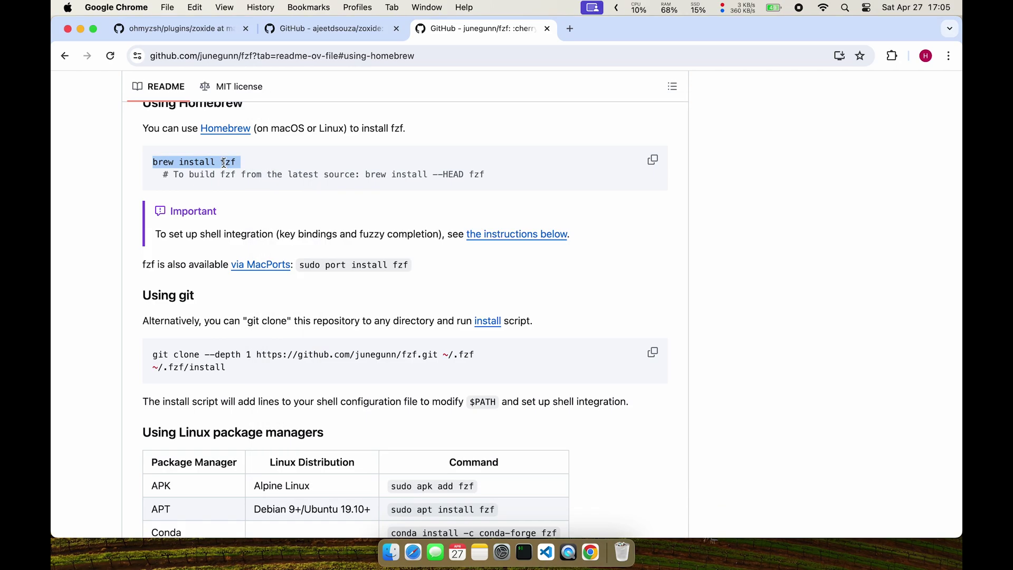
scroll(224, 163, down, 15)
key(super+f)
text(zsh)
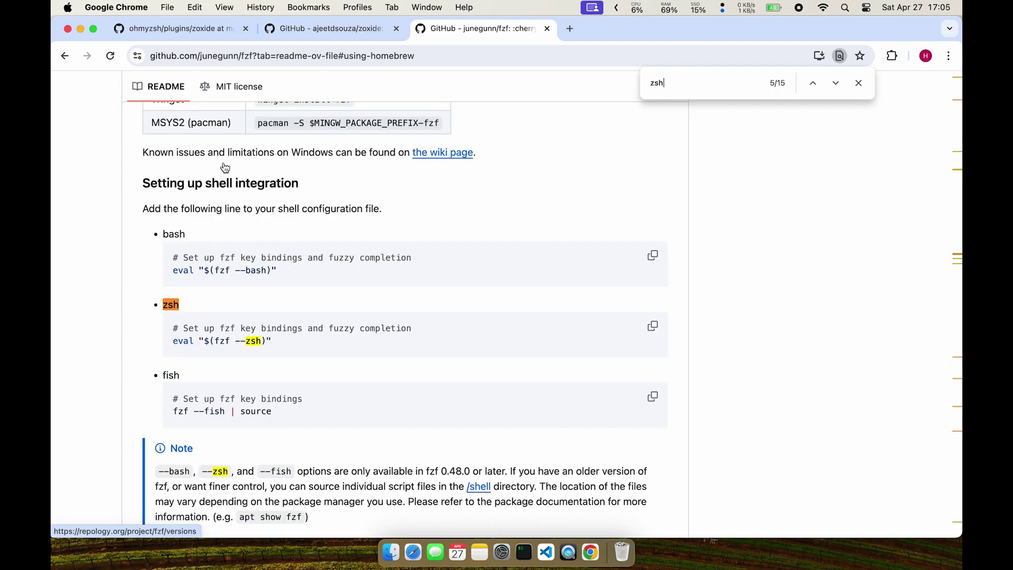
Step: Review the zoxide README's optional setup steps and configuration flags, and the Oh My Zsh zoxide plugin page
key(ctrl+shift+Tab)
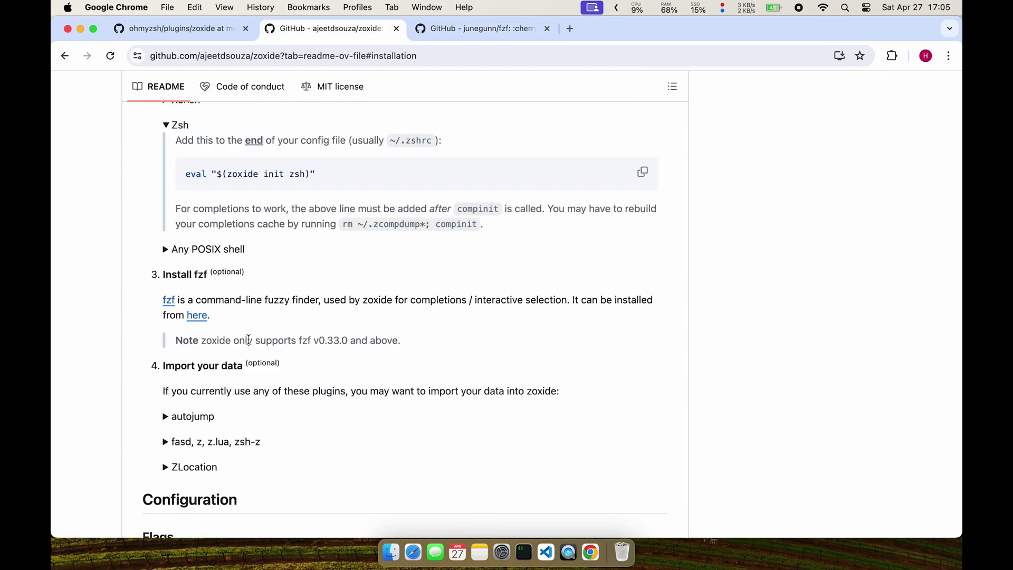
scroll(248, 339, down, 3)
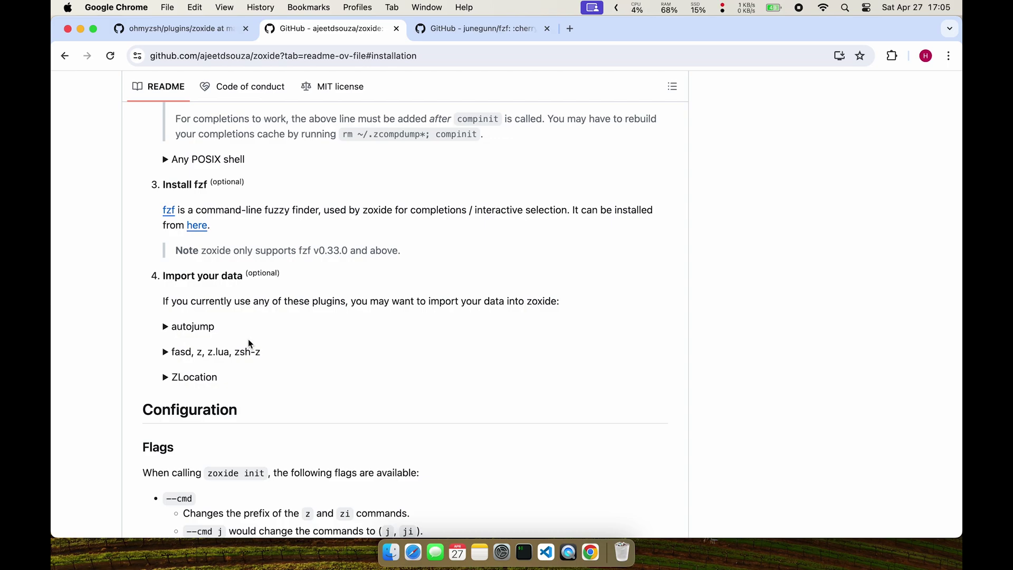
scroll(249, 343, down, 5)
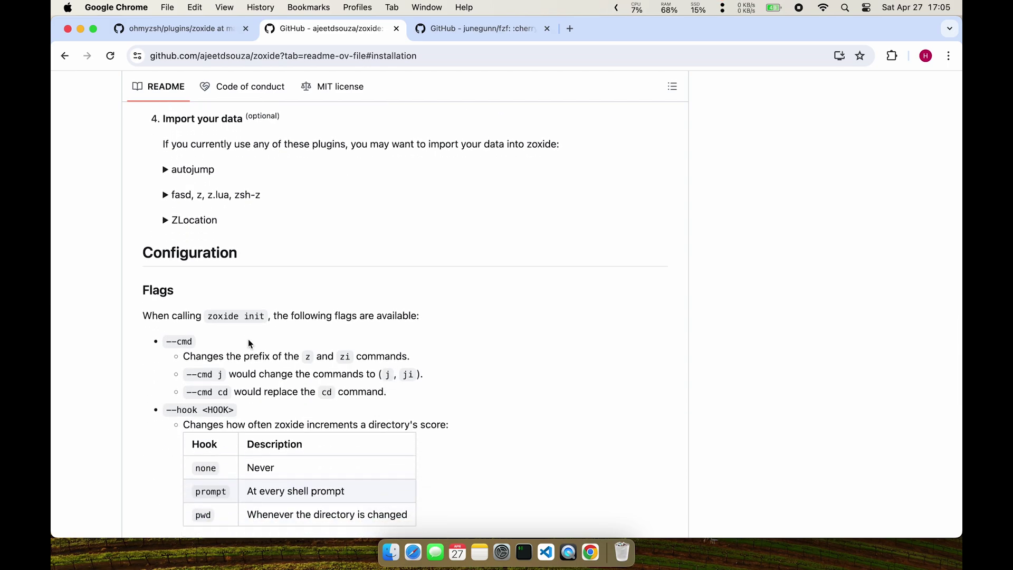
scroll(249, 343, down, 3)
key(ctrl+shift+Tab)
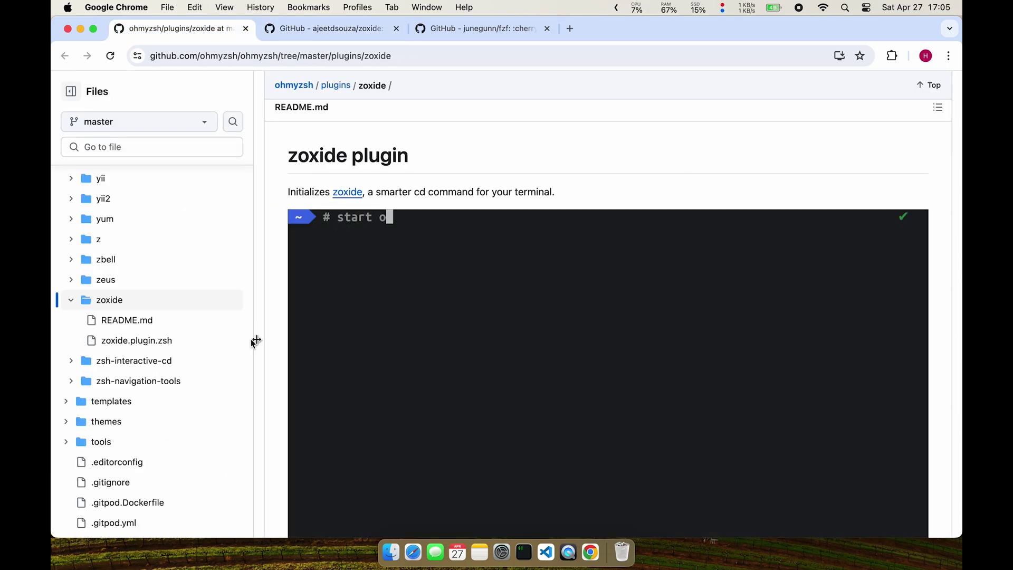
scroll(252, 339, down, 10)
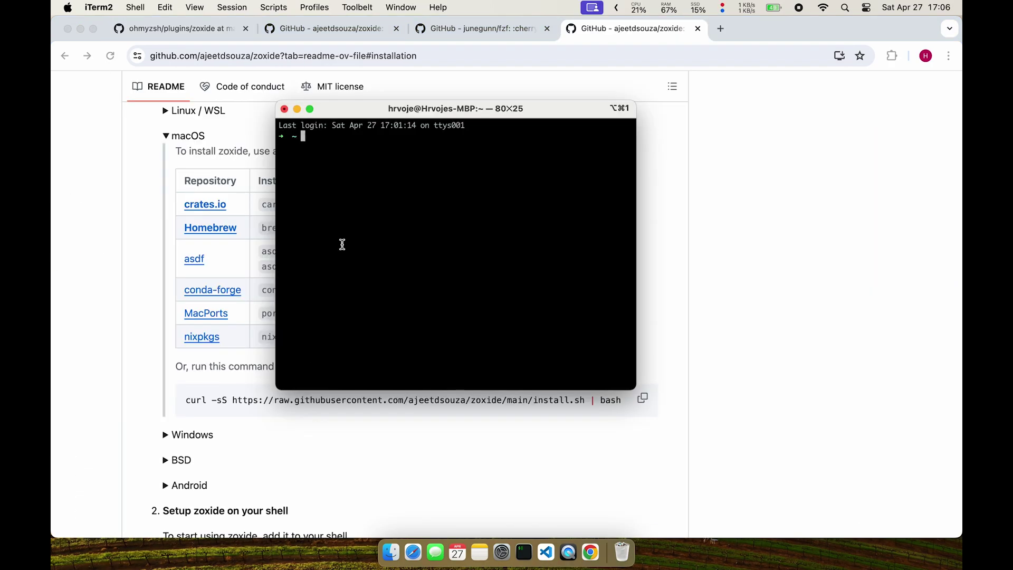
Step: Run zoxide without arguments in iTerm2 to list its commands, and run z on its own
text(z)
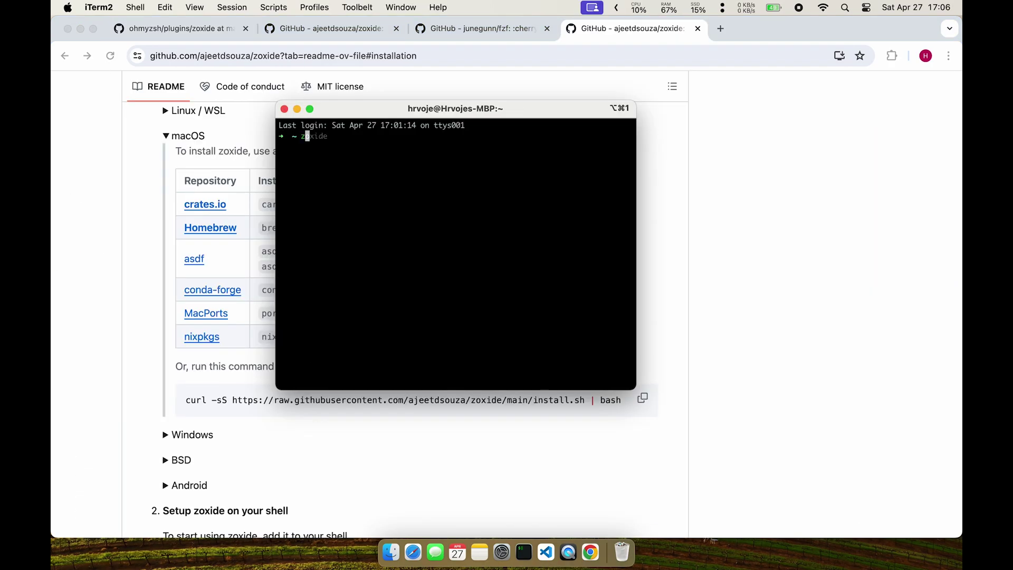
text(oxide)
key(Return)
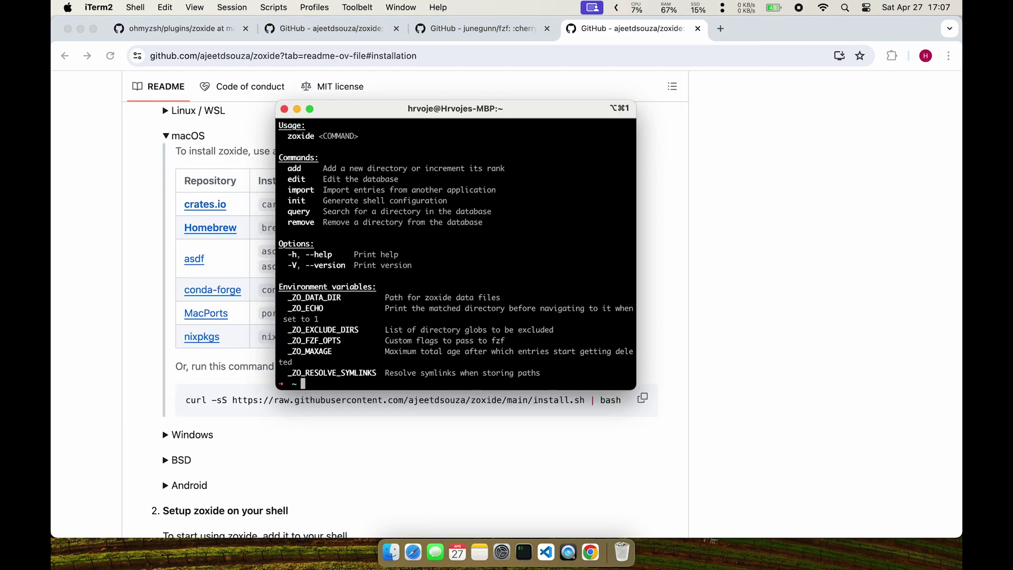
text(z)
key(Return)
Step: Create a directory named workspace in the home folder and change into it
text(mkdir)
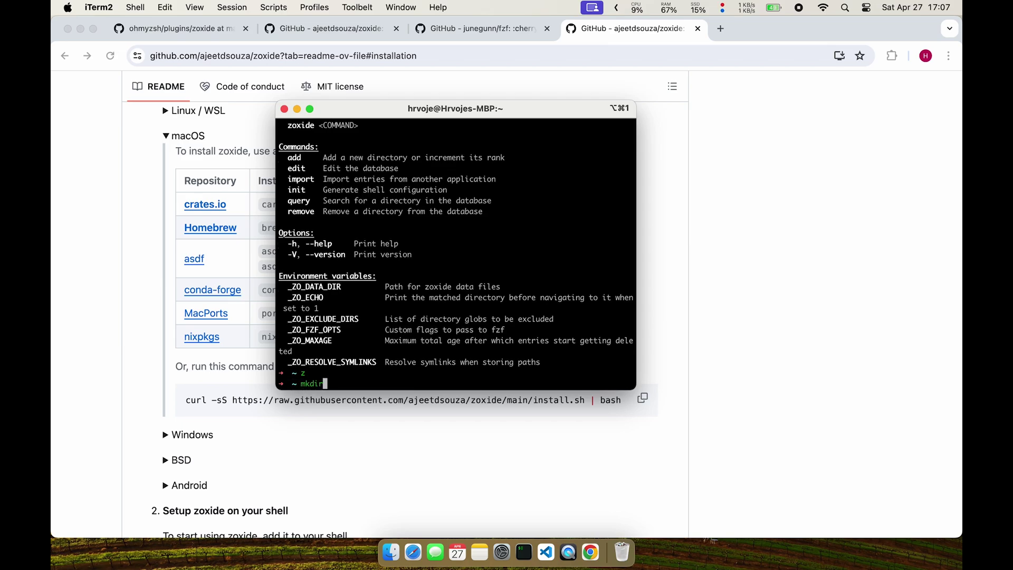
text( workspace)
key(Return)
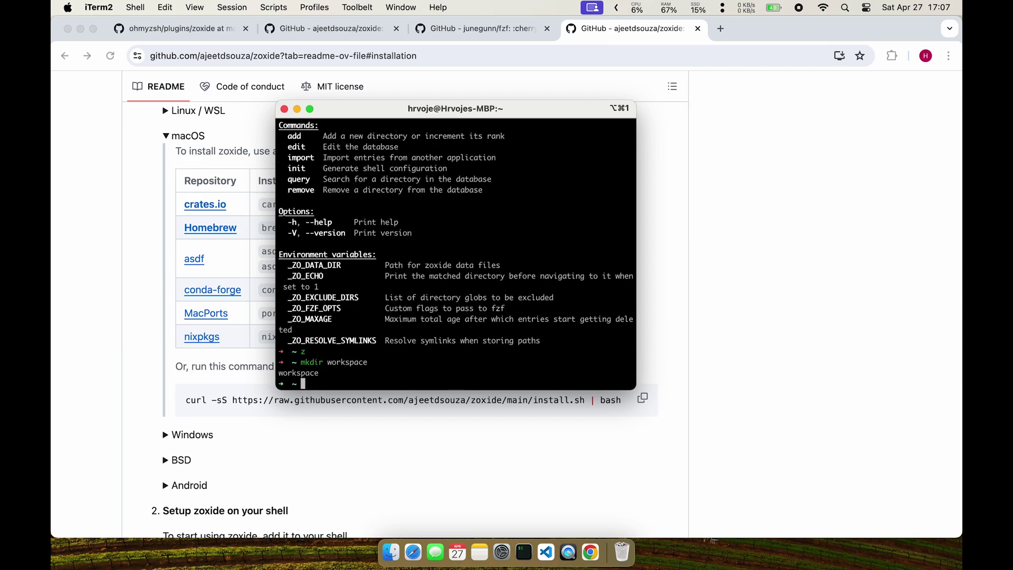
text(cd workspace)
key(Return)
Step: Create the nested directories test/directory2/techops inside workspace and change into techops
text(mkdir -p )
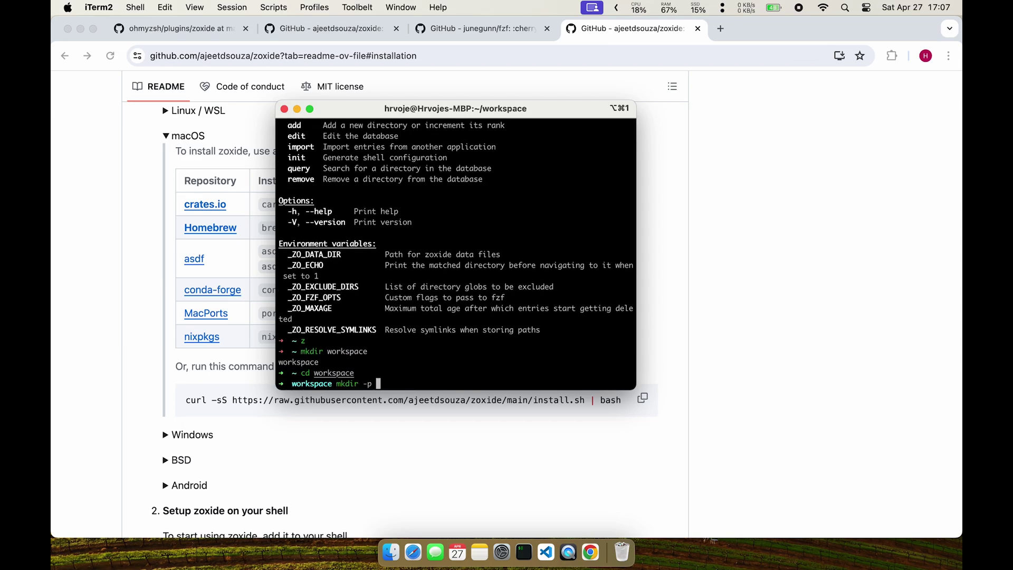
text(test/w)
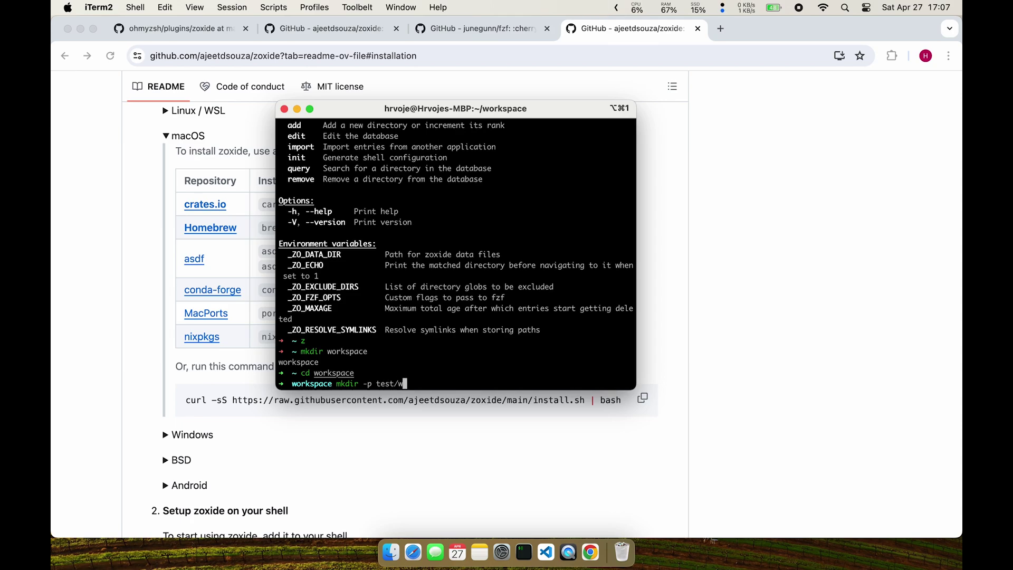
text(directory2/techops)
key(Return)
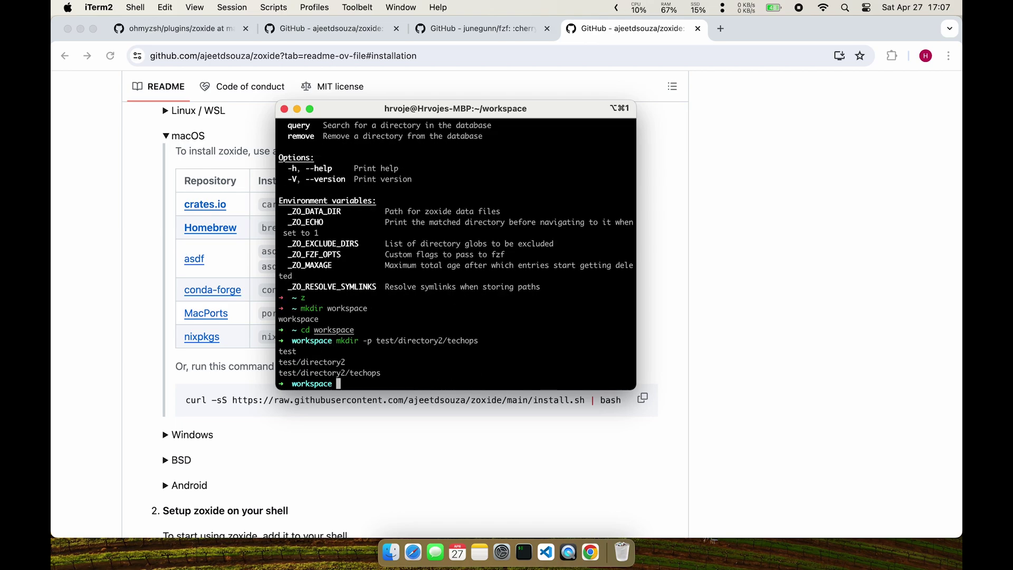
text(cd test/directory2/techops/)
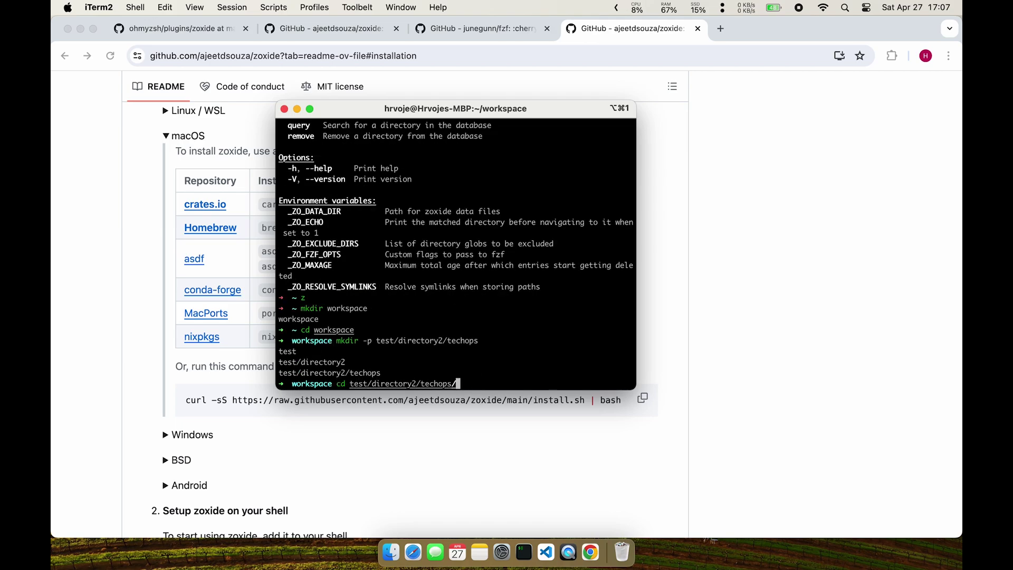
key(Return)
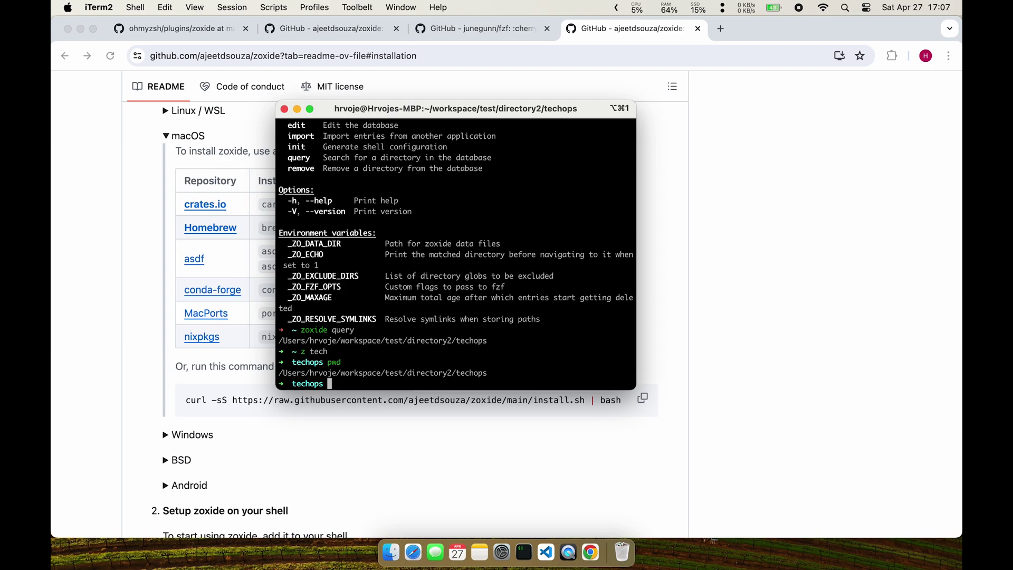
Step: Return to the home directory, clear the terminal and list the directories stored by zoxide with zoxide query
text(cd)
key(Return)
key(ctrl+l)
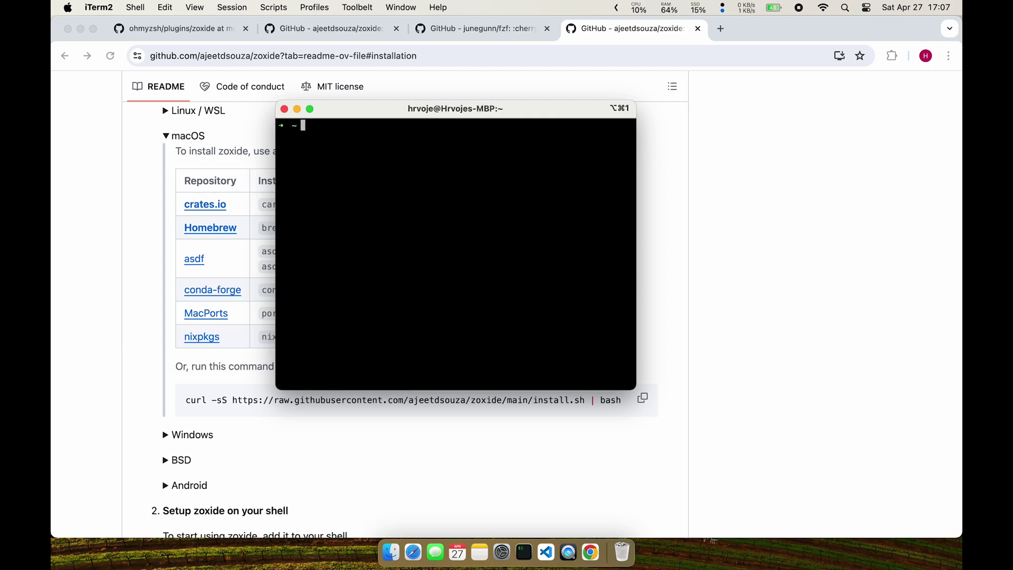
text(zoxide query)
key(Return)
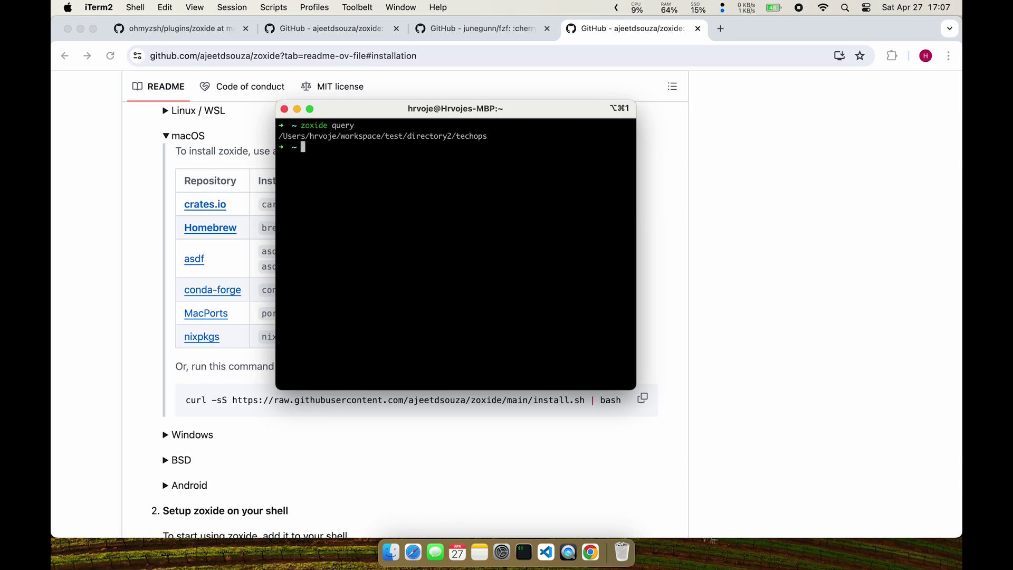
Step: Try to jump with z to directory2, and use z tech to go to the techops directory
text(z directory2)
key(Return)
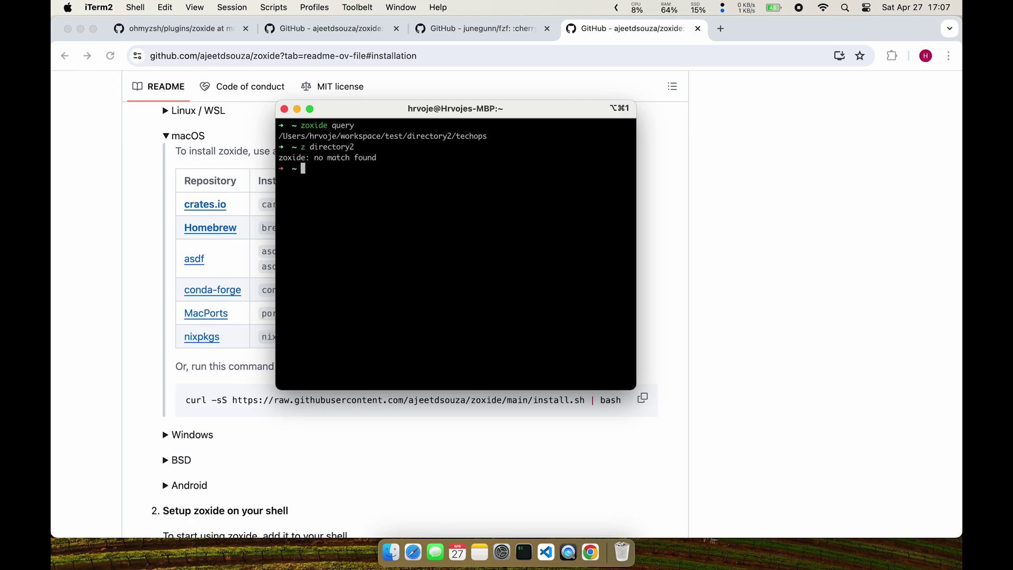
text(z tech)
key(Return)
key(Return)
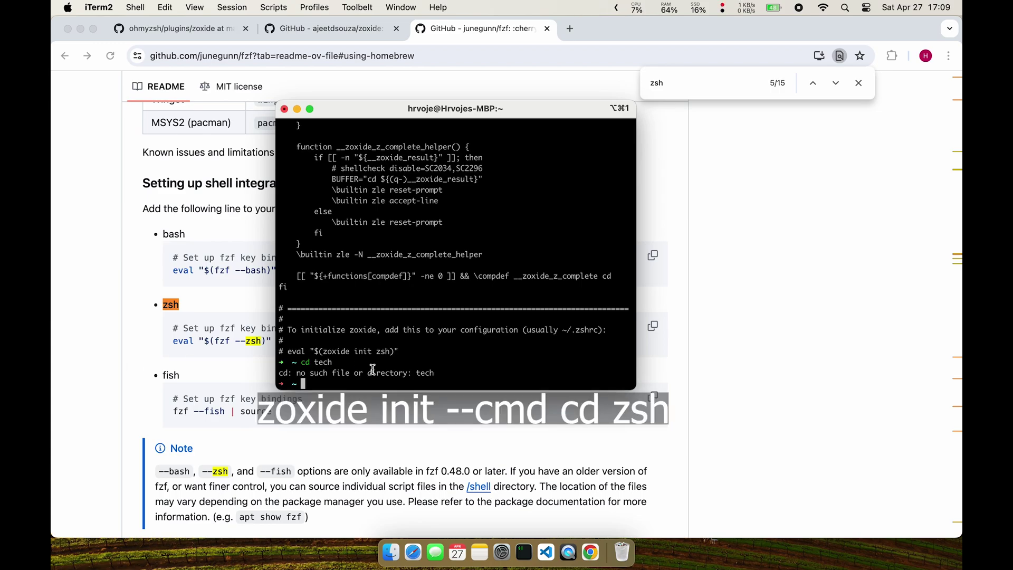
Step: Change the zoxide line in .zshrc to eval "$(zoxide init --cmd cd zsh)" and save the file
key(ctrl+r)
text(vi)
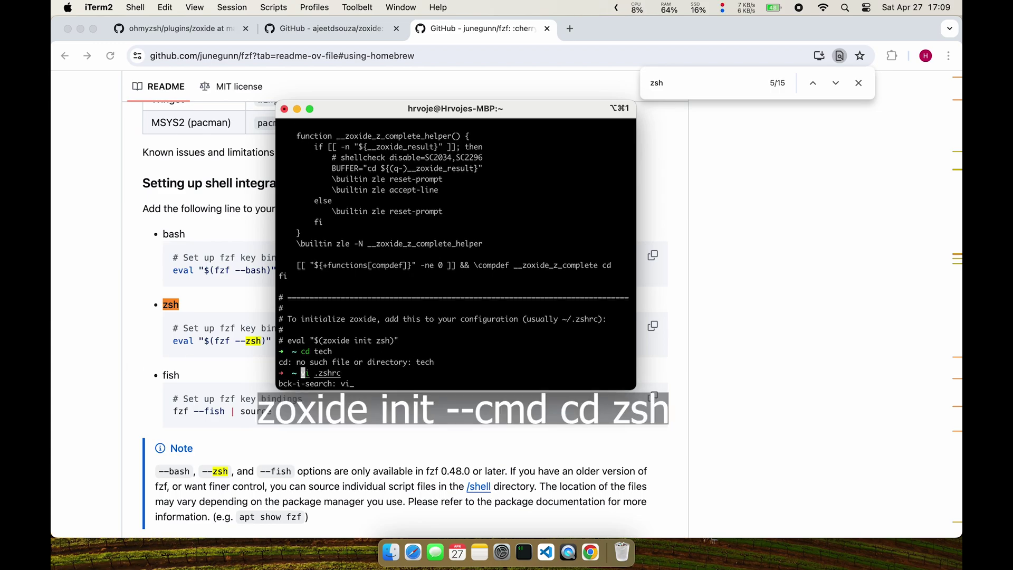
key(Return)
key(shift+g)
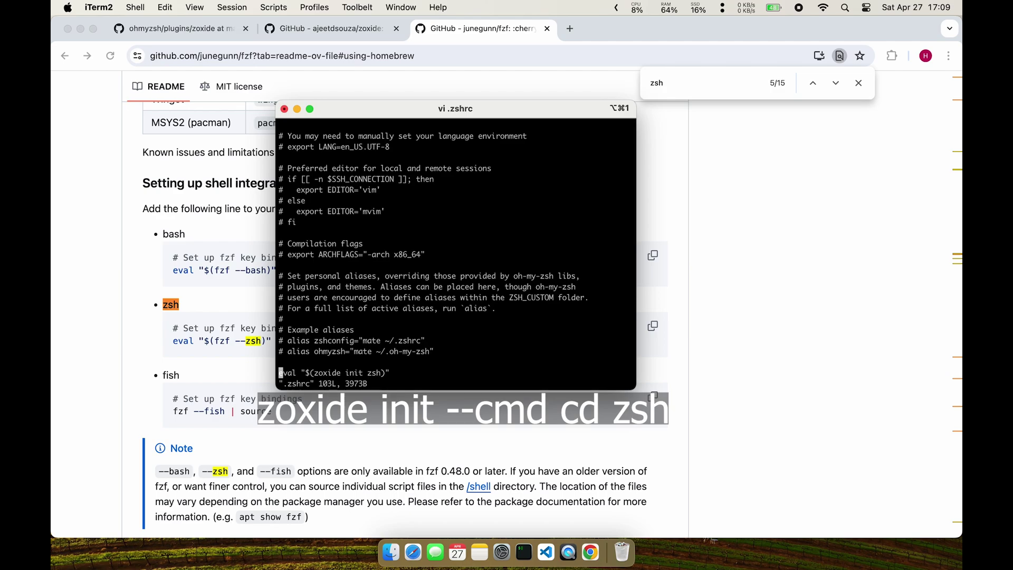
key(l)
key(l)
key(l)
key(l)
key(l)
key(l)
text(it --cmd cd)
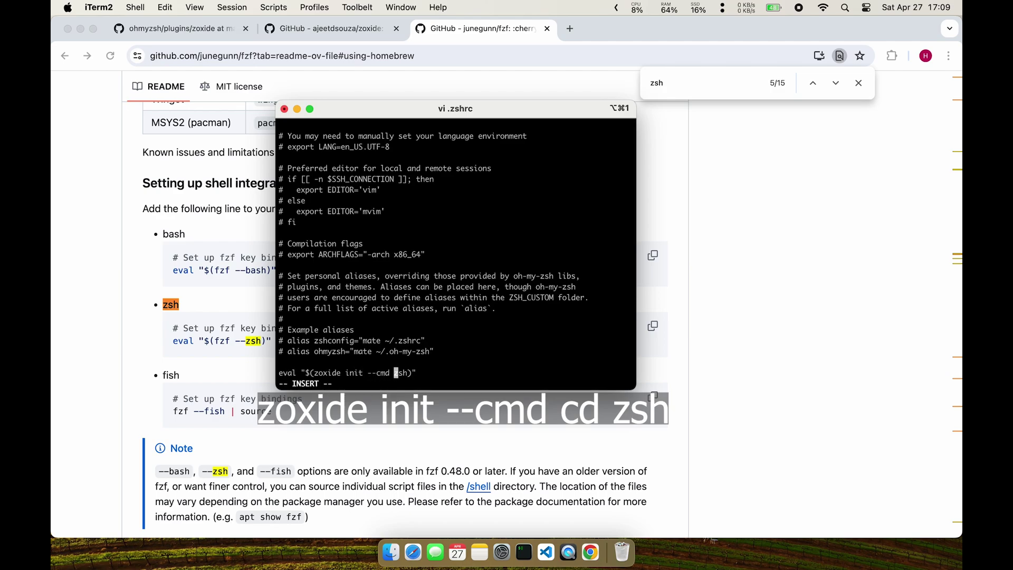
key(Escape)
text(:wq)
key(Return)
Step: Restart the iTerm session and jump to the techops directory with cd tech
key(super+w)
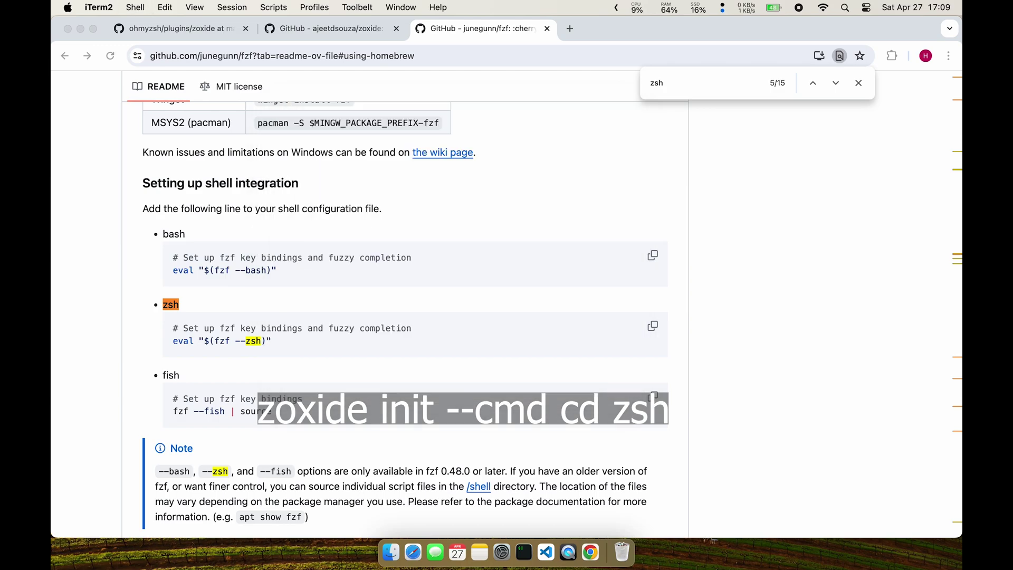
key(alt+space)
text(iterm)
key(Return)
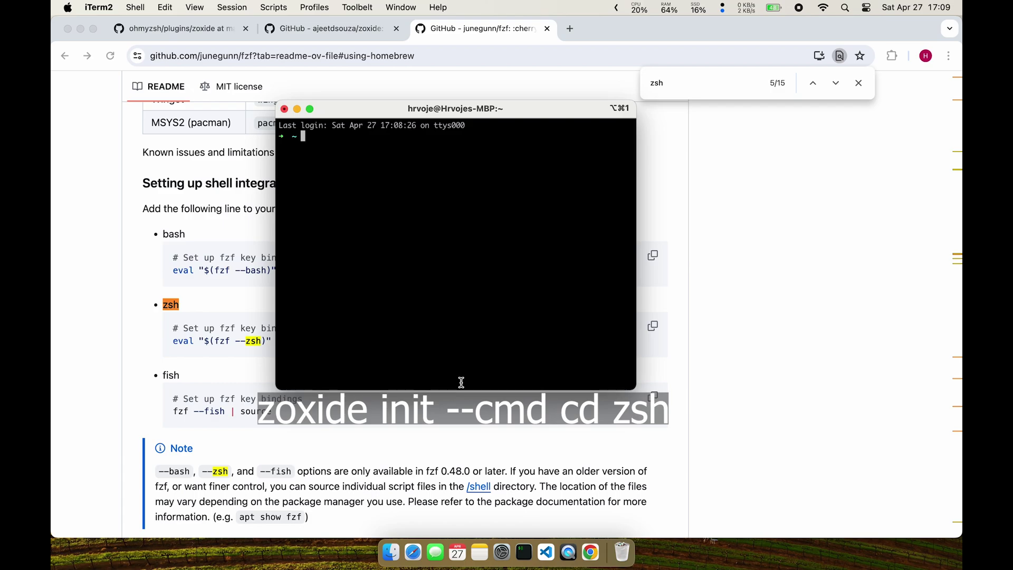
text(cd tech)
key(Return)
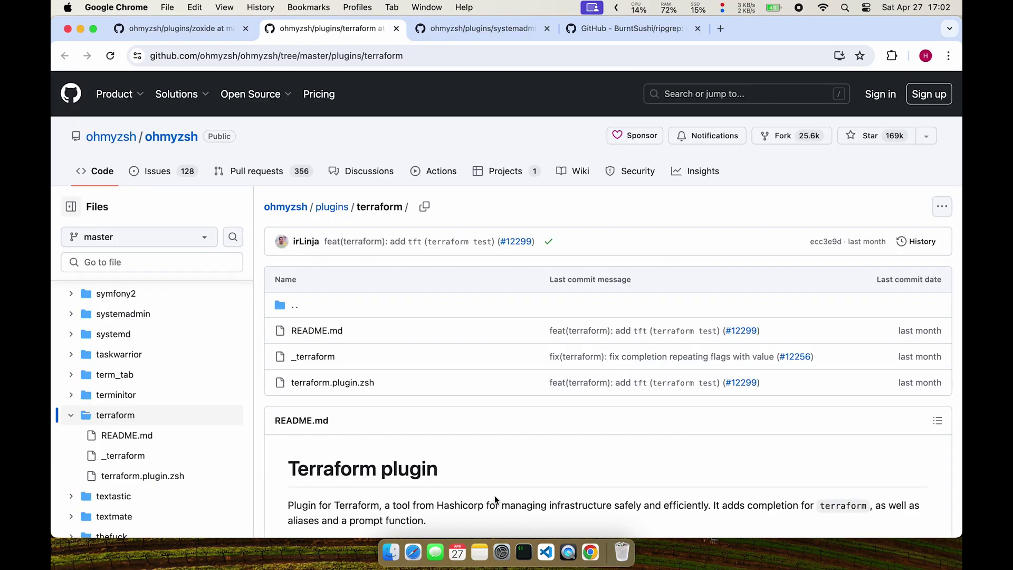
Step: Add terraform and systemadmin from the Oh My Zsh plugin pages to the plugins list in .zshrc
scroll(495, 495, down, 5)
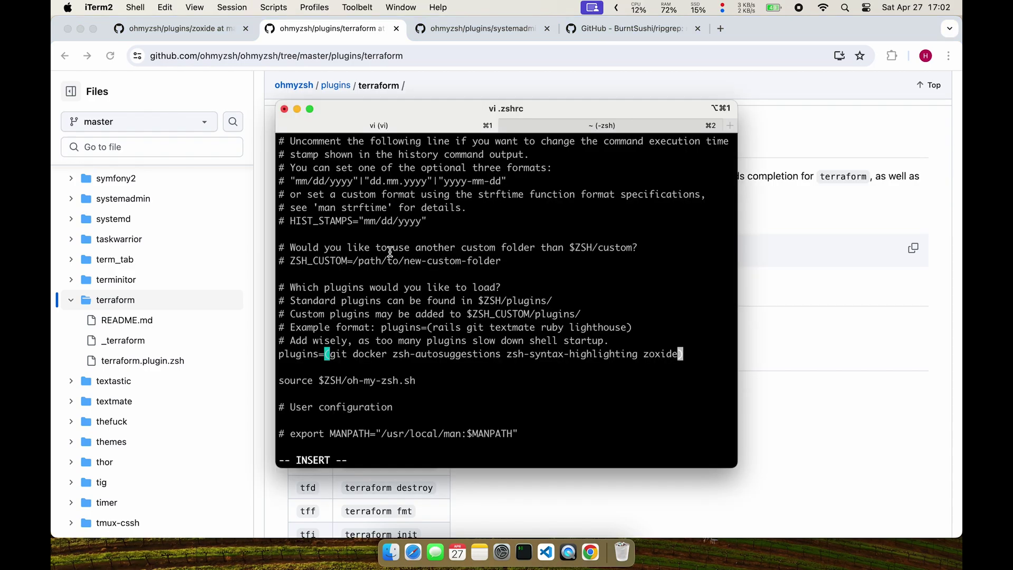
text(terraform)
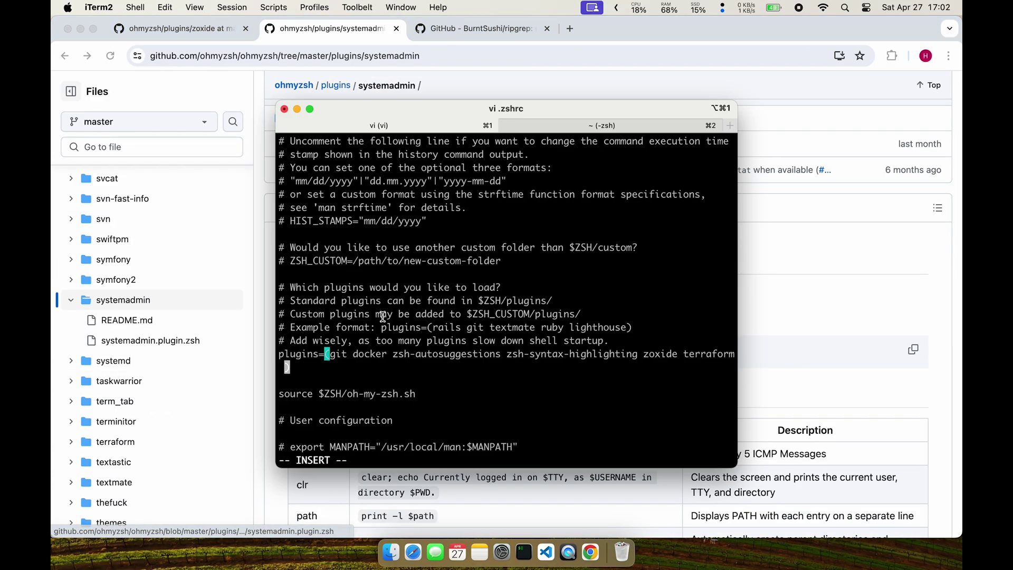
double_click(384, 317)
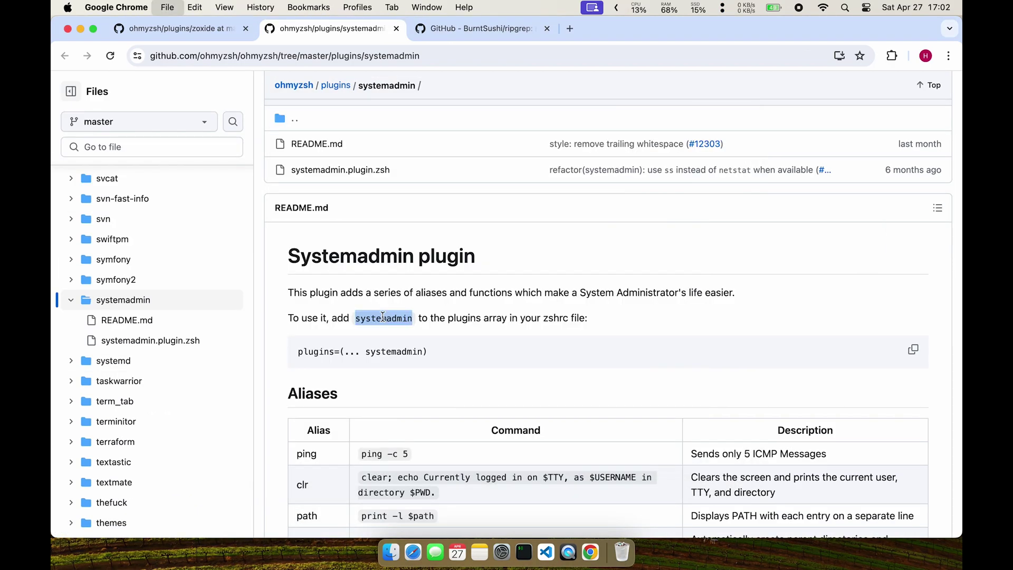
key(super+w)
Step: Look up the installation instructions in the ripgrep README
scroll(385, 319, down, 10)
scroll(385, 321, up, 2)
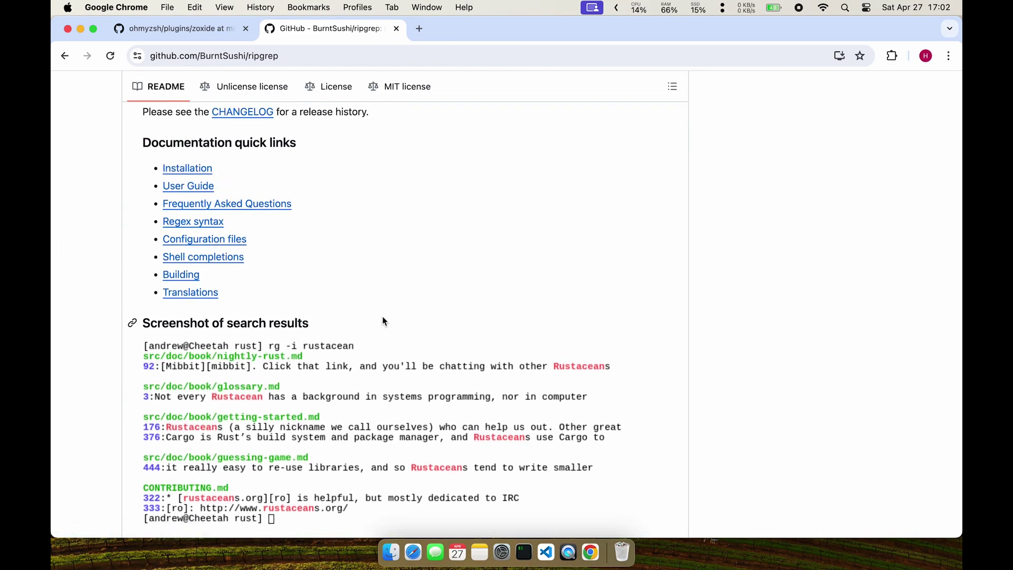
click(185, 168)
Step: Save and close .zshrc in iTerm, and run brew install ripgrep
key(super+Tab)
key(Escape)
text(:wq)
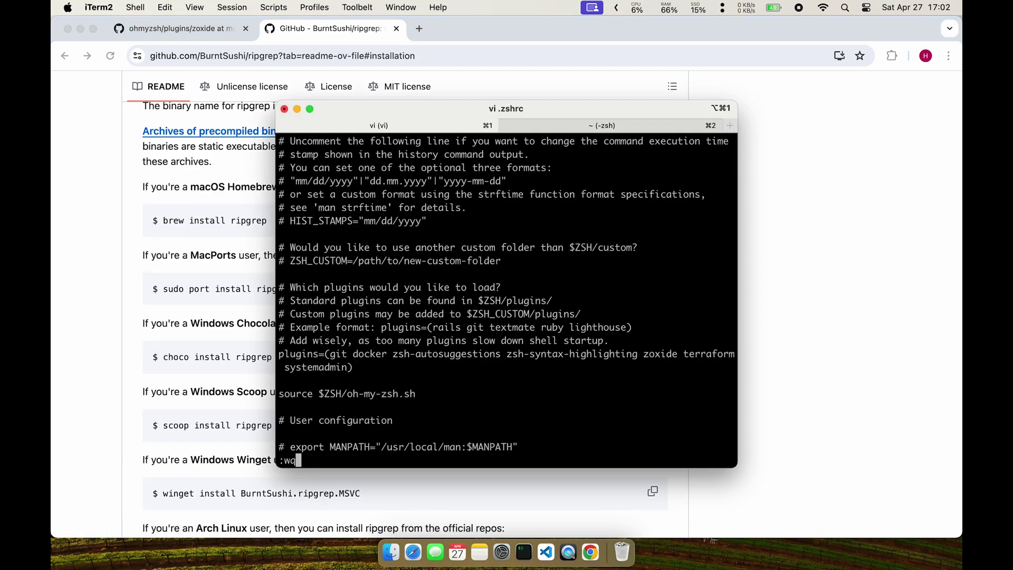
key(Return)
text(brew install ripgrep)
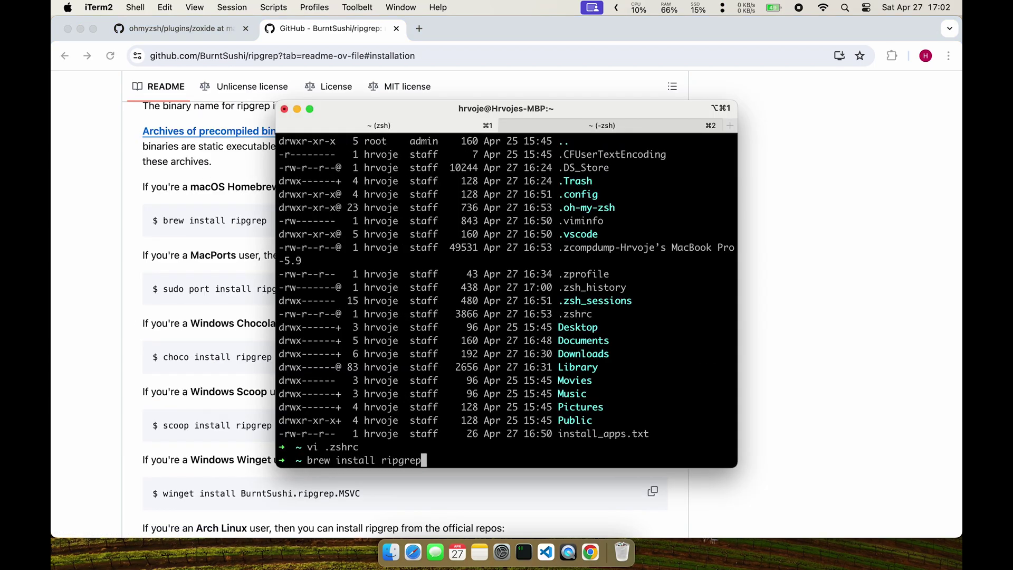
key(Return)
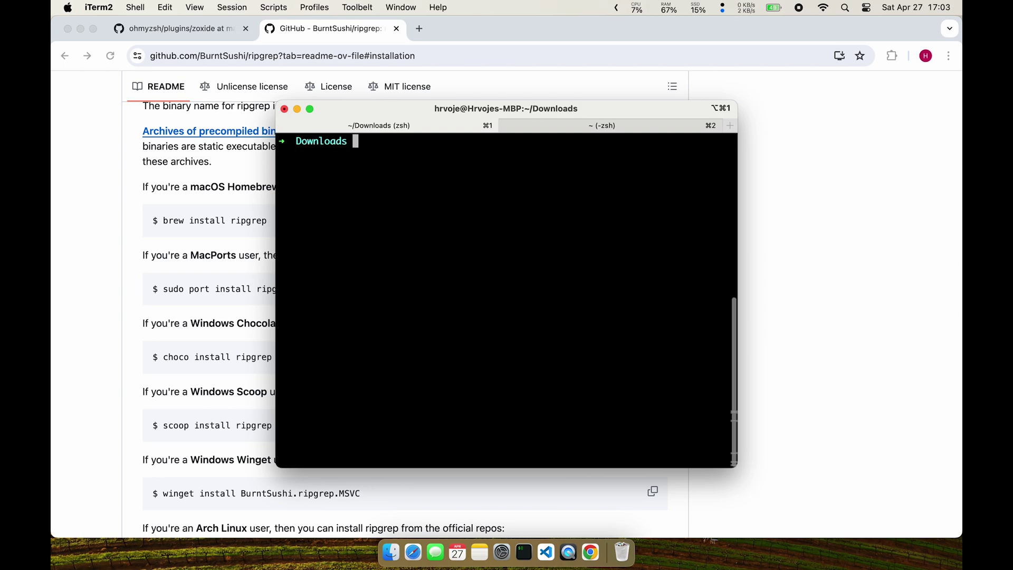
Step: Create a file named textfile in Downloads with vi, containing "this is new text file", and save it
text(vi textfile)
key(Return)
text(ithis is new)
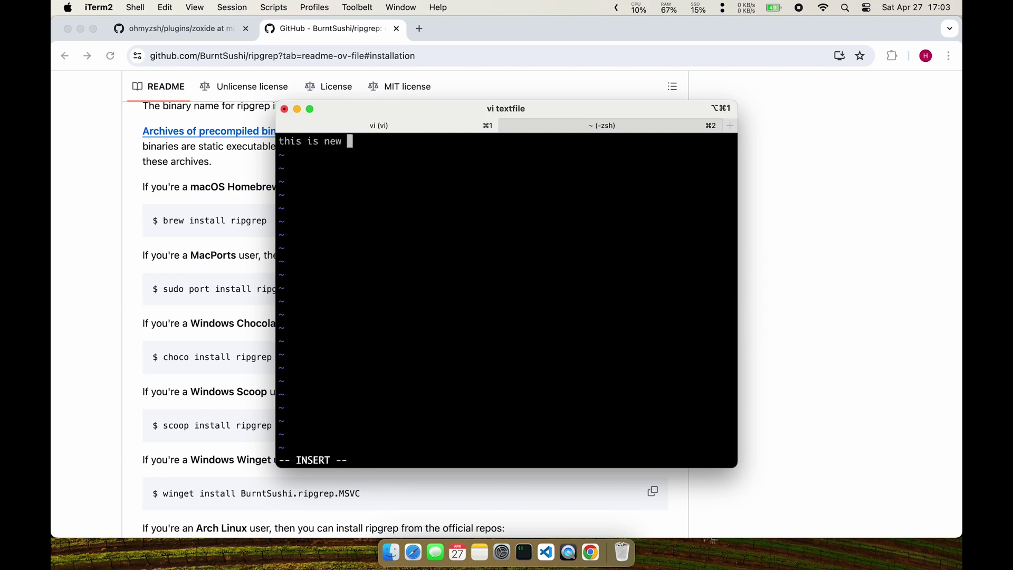
text( test file)
key(Escape)
text(:wq)
key(Return)
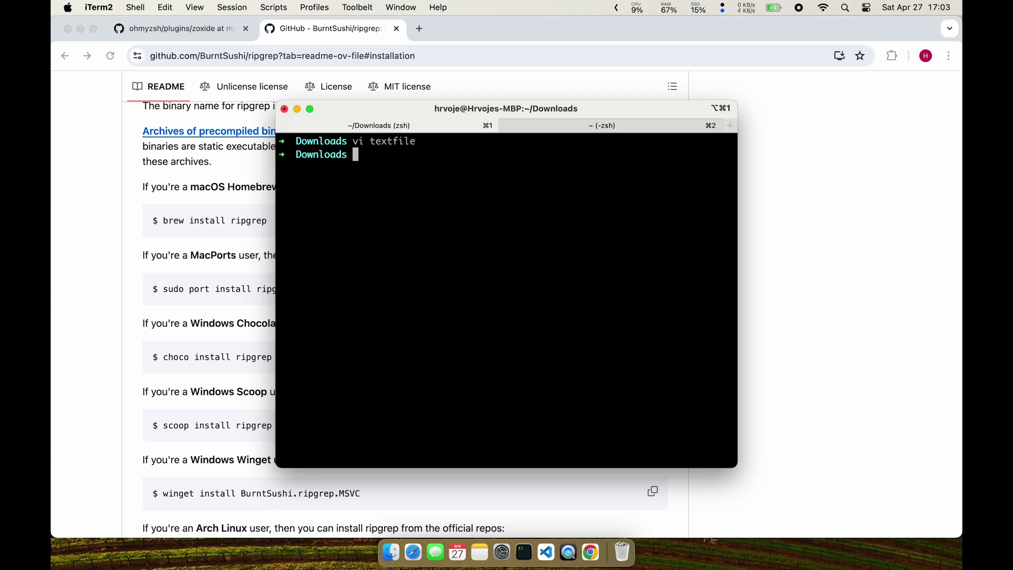
Step: Print the contents of textfile with cat and search the folder for text using rg
text(cat textfile)
key(Return)
text(rg text)
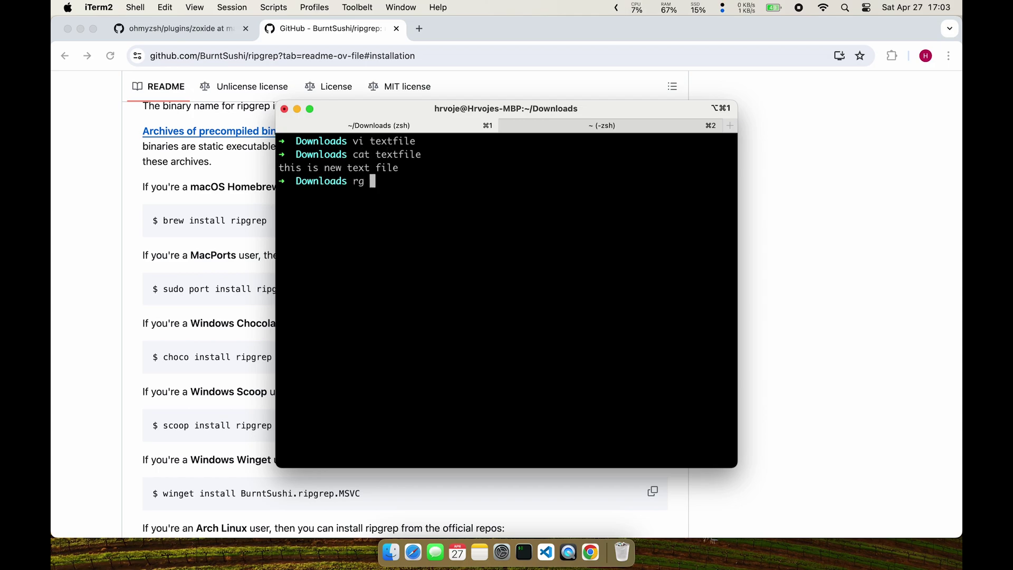
key(Return)
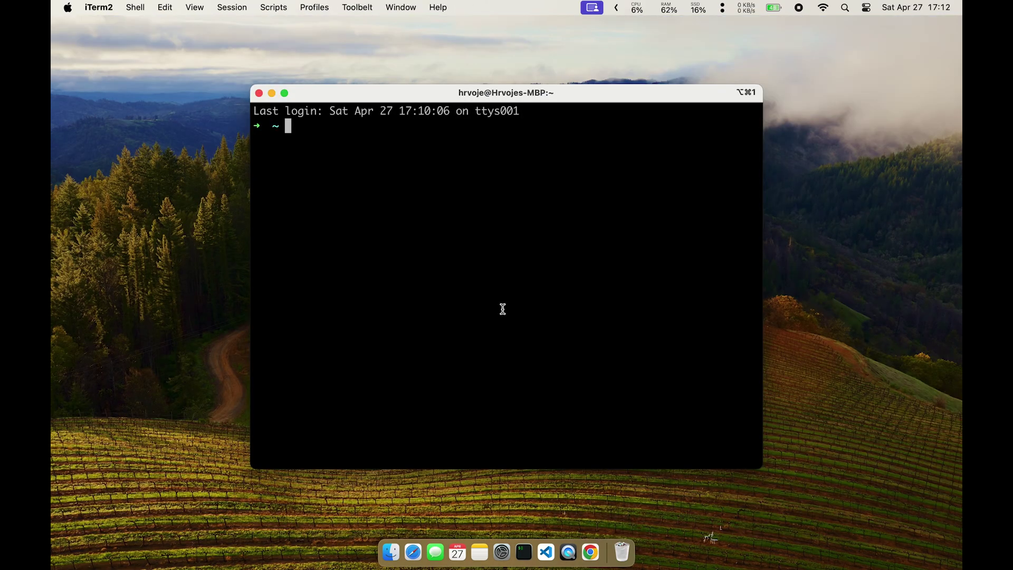
Step: Open the color settings of the Default iTerm profile and visit the online gallery of color presets
key(super+comma)
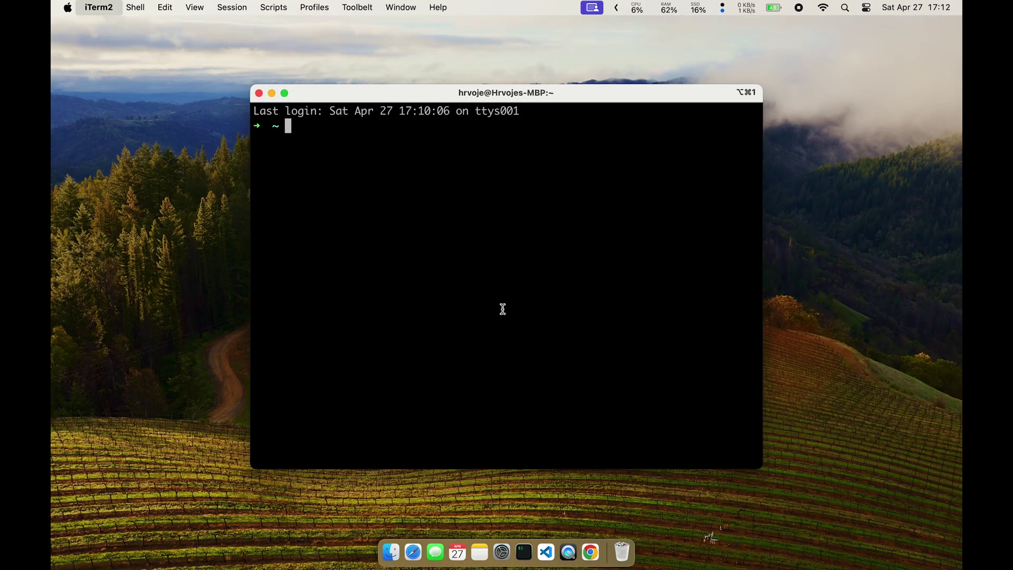
click(364, 242)
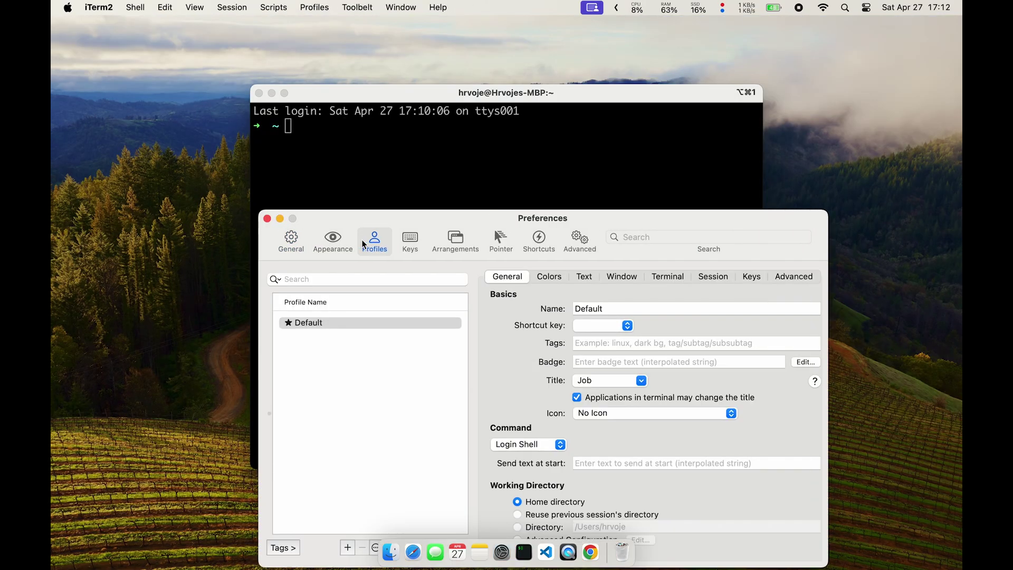
click(511, 147)
click(712, 355)
click(712, 339)
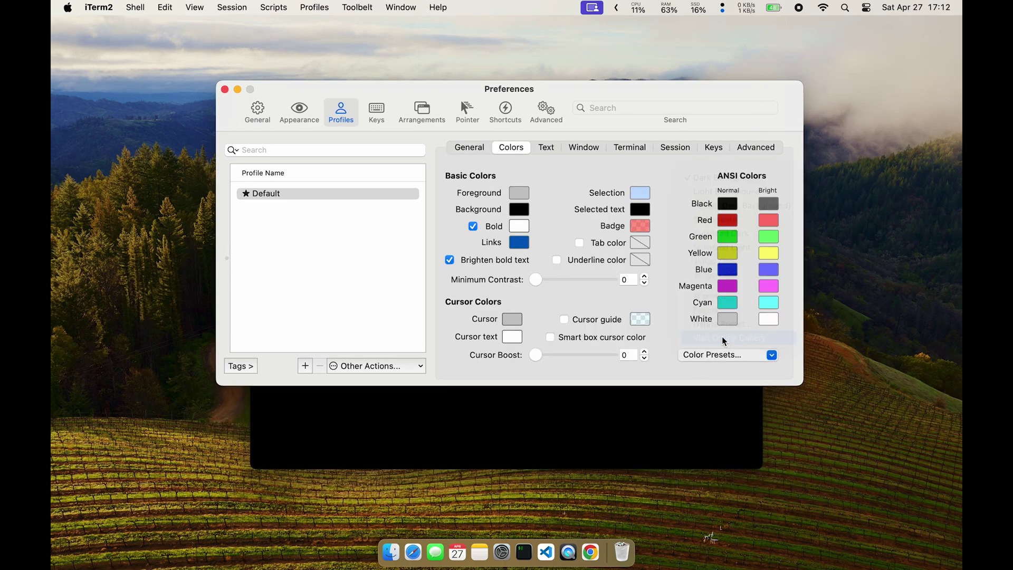
Step: Search the color schemes page for material and locate the MaterialDesignColors scheme
key(super+f)
key(Return)
key(Return)
key(Return)
key(Return)
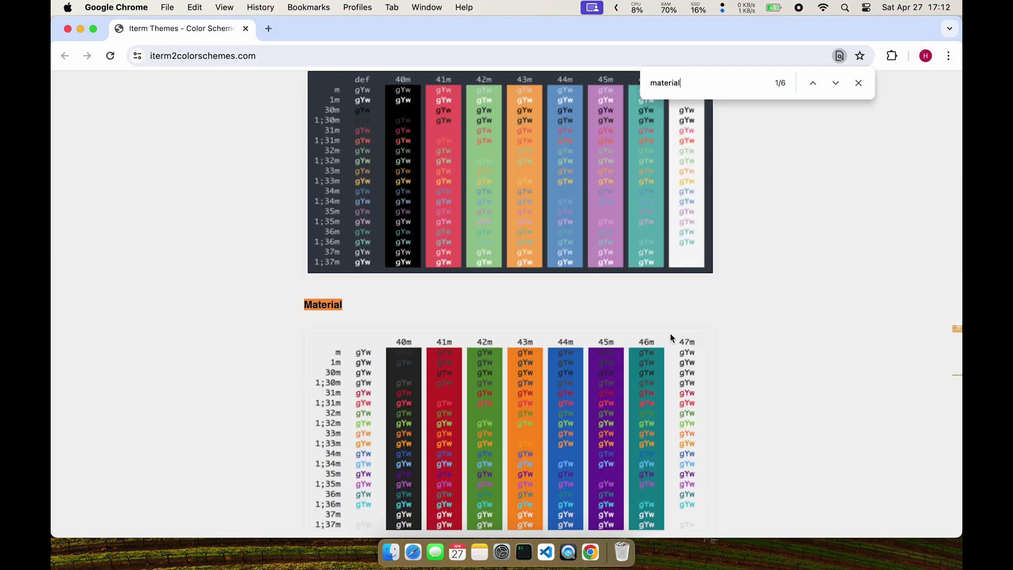
right_click(396, 308)
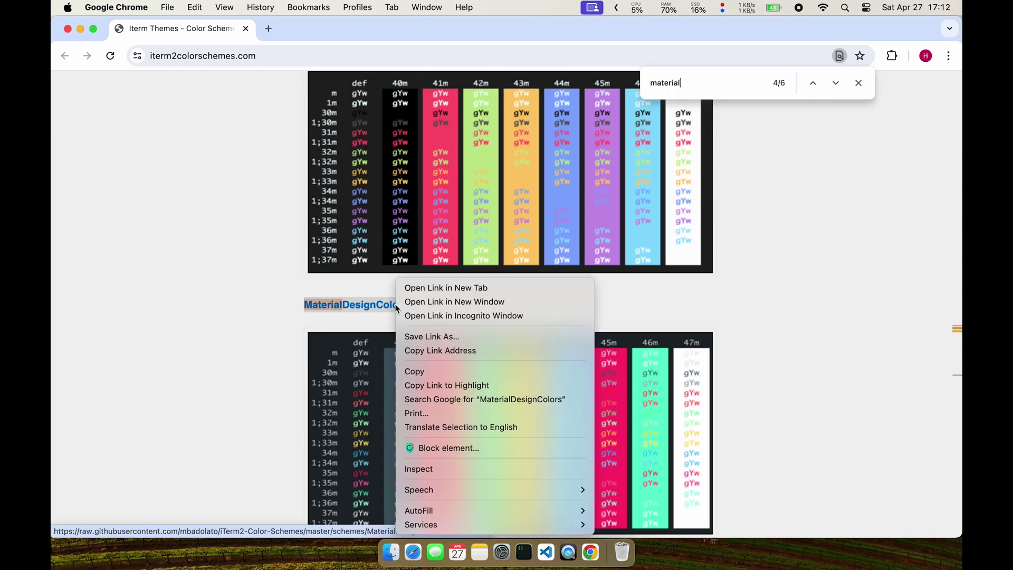
Step: Open the raw MaterialDesignColors.itermcolors file from the schemes page and copy its entire contents
key(super+Tab)
click(734, 360)
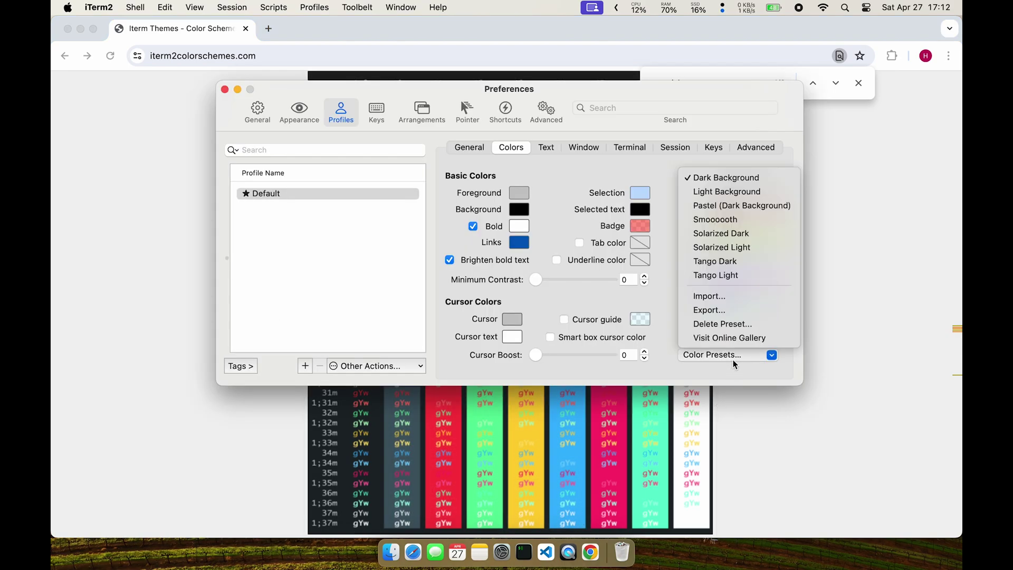
key(super+Tab)
click(335, 303)
key(super+a)
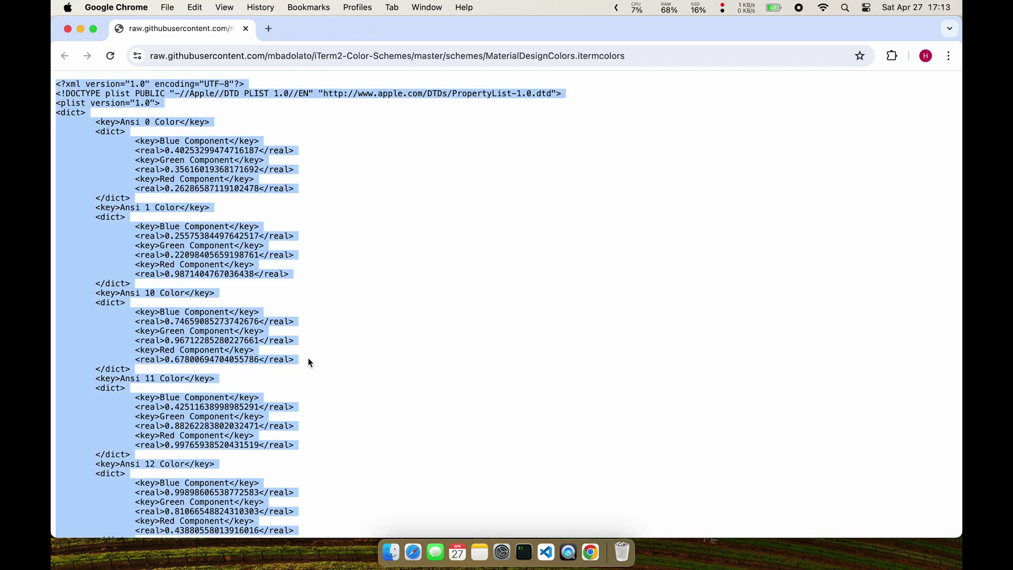
Step: Create material-design-colors.itermcolors in the home folder with vi, paste the copied scheme into it and save
key(super+Tab)
key(Tab)
text(vi material-design-colors.itermcolors)
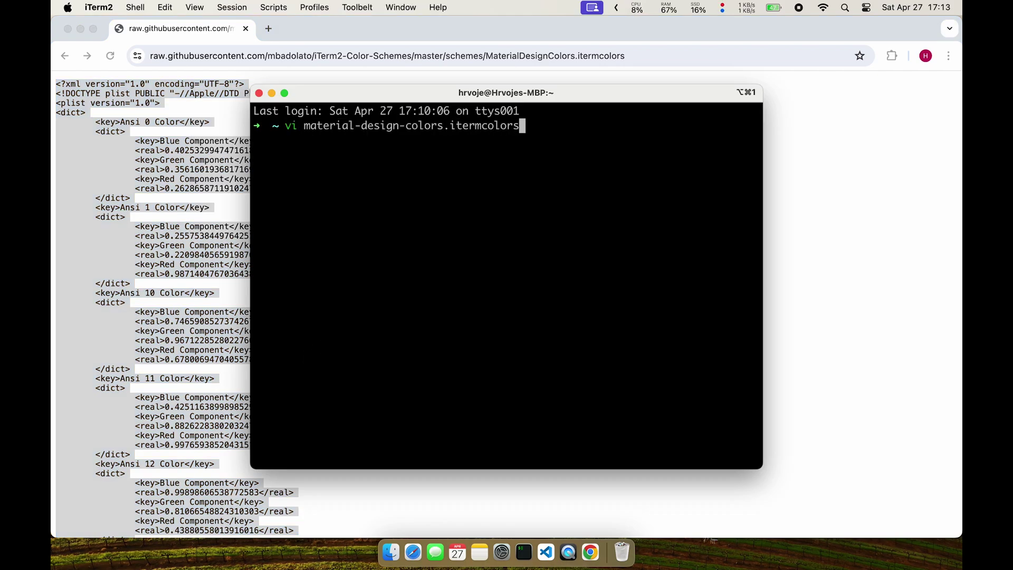
key(Return)
key(i)
key(super+v)
key(Escape)
text(:wq)
key(Return)
Step: Import material-design-colors.itermcolors as a color preset and apply it to the Default profile
key(super+Tab)
key(Tab)
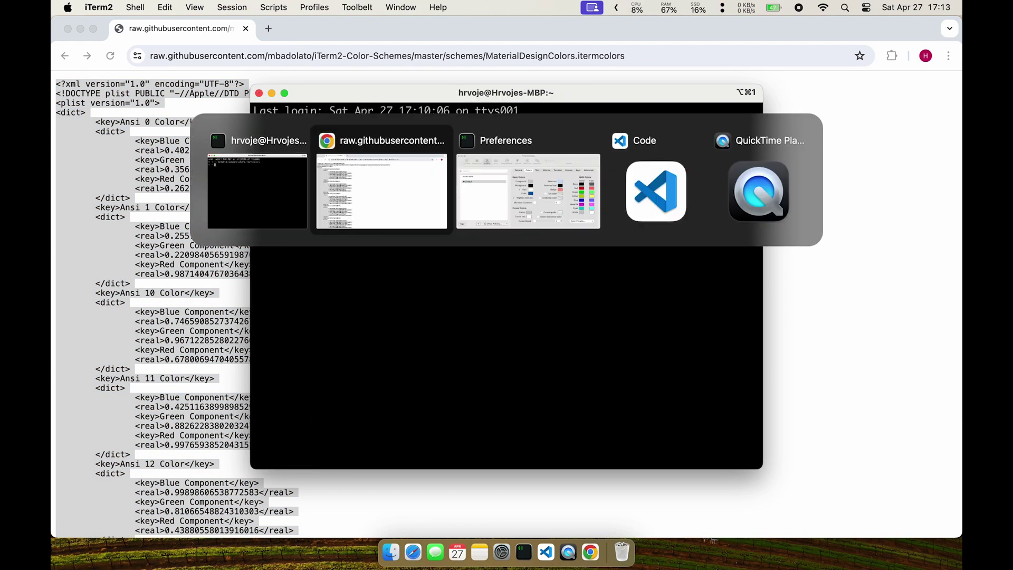
click(728, 355)
click(725, 296)
click(453, 182)
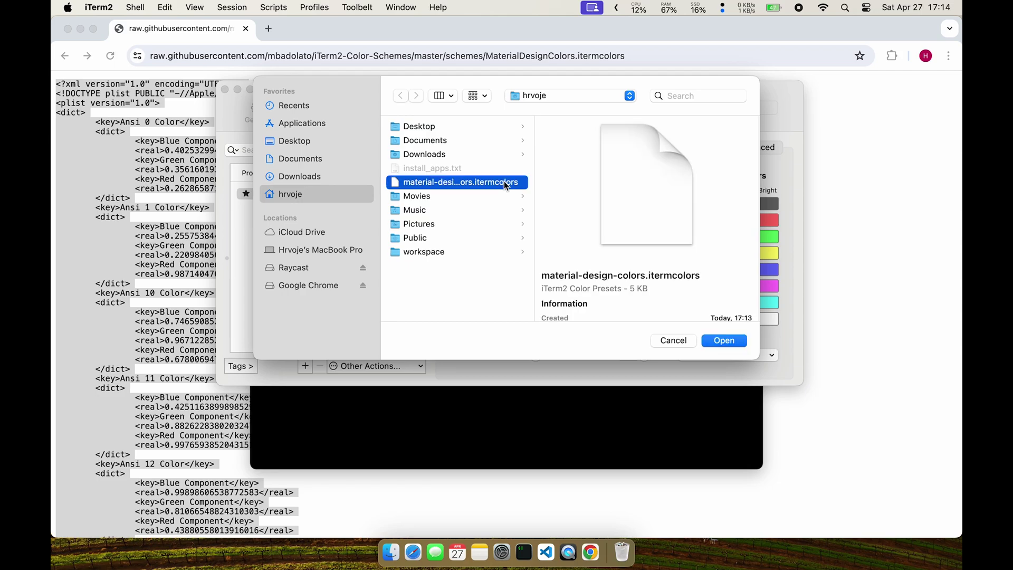
click(724, 340)
click(717, 355)
click(736, 276)
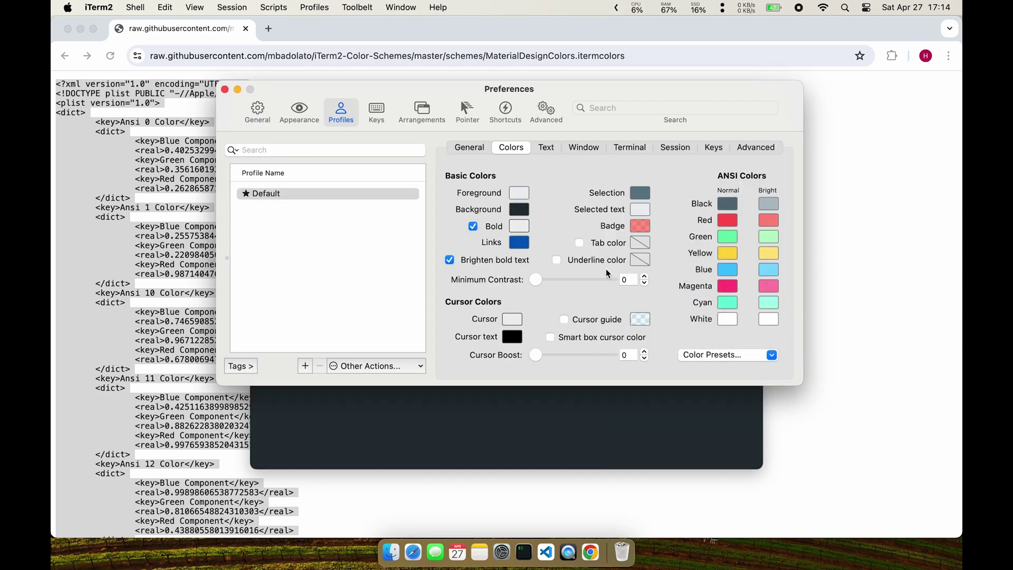
Step: Increase the font size of the Default profile and open its new-window row count for editing
click(548, 150)
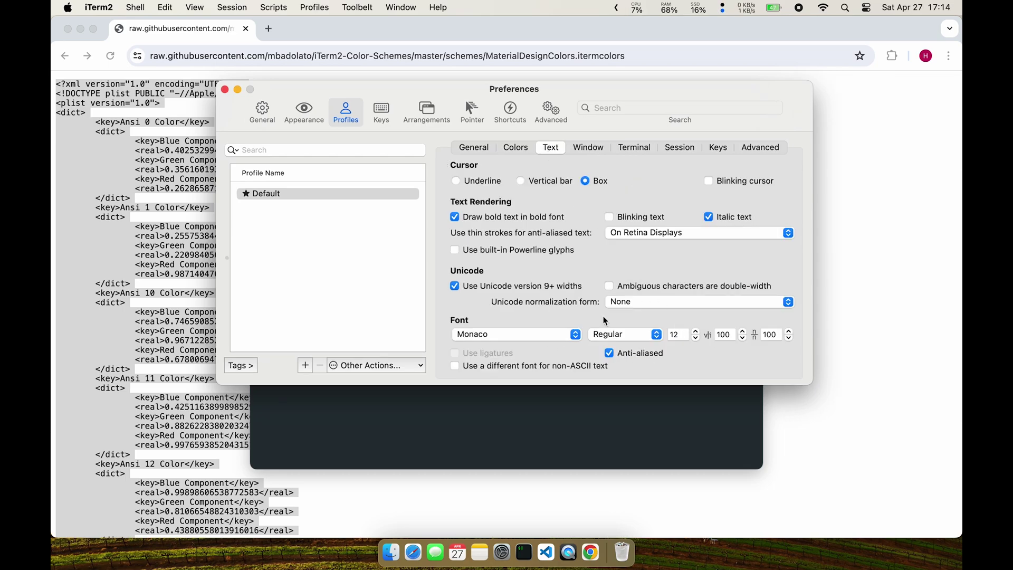
click(695, 331)
click(588, 147)
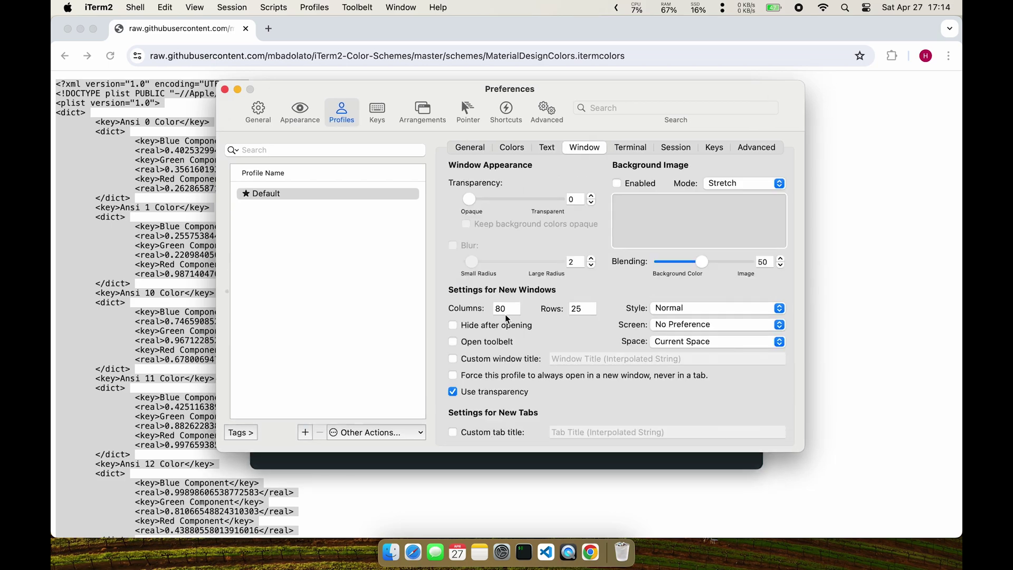
click(574, 311)
Step: Enable unlimited scrollback for the Default profile and set the iTerm appearance theme to Minimal
click(643, 153)
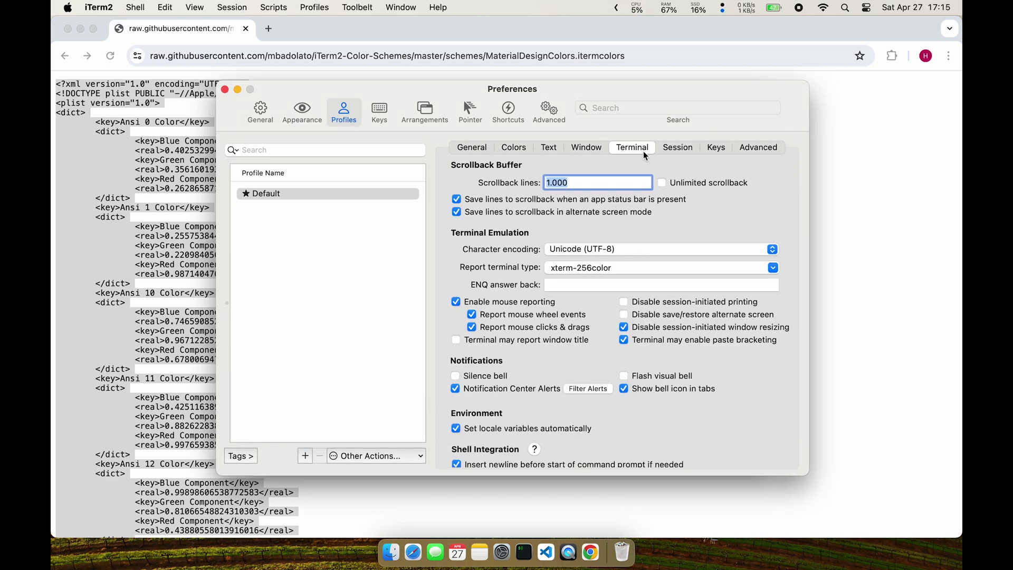
click(663, 183)
click(302, 111)
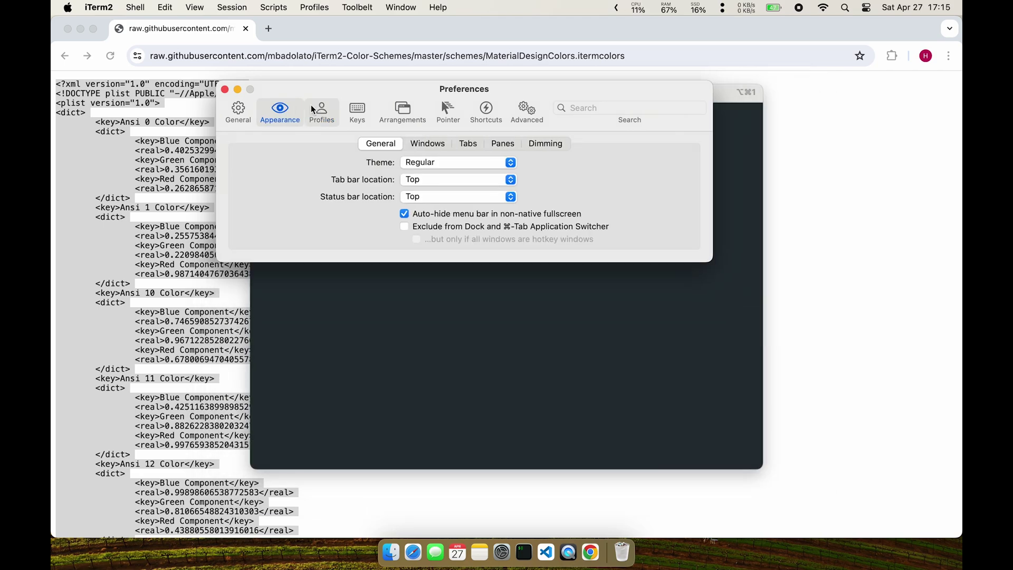
click(464, 166)
click(464, 174)
click(441, 100)
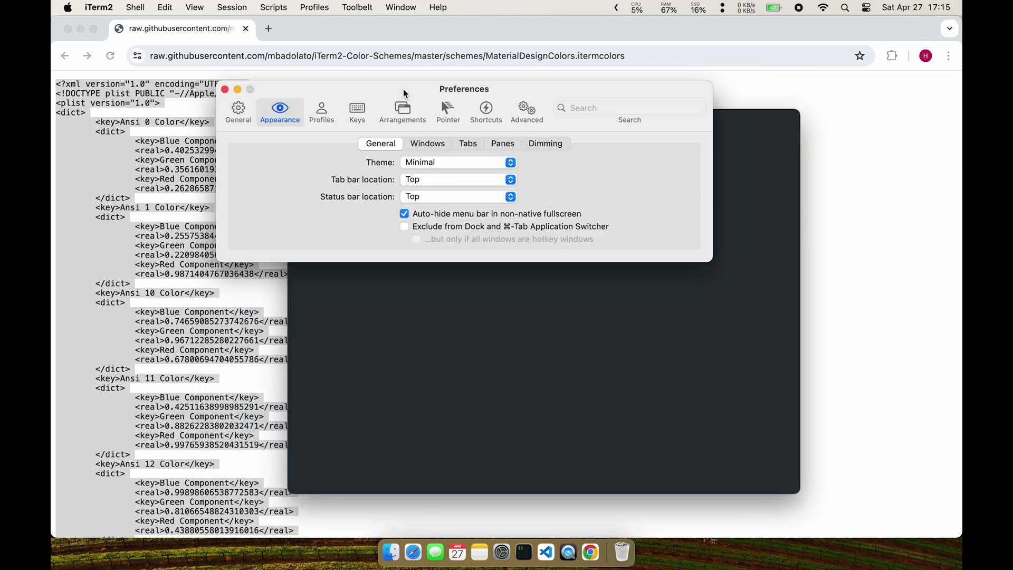
Step: Toggle two window options in the iTerm appearance preferences, check the tab and pane options, and close the preferences
click(427, 144)
click(356, 185)
click(356, 199)
click(468, 144)
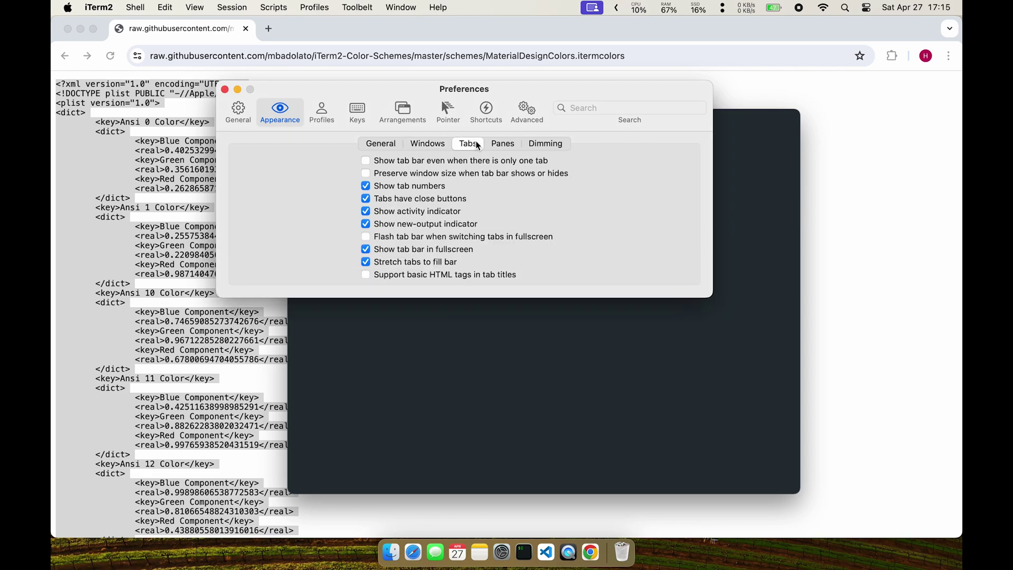
click(502, 143)
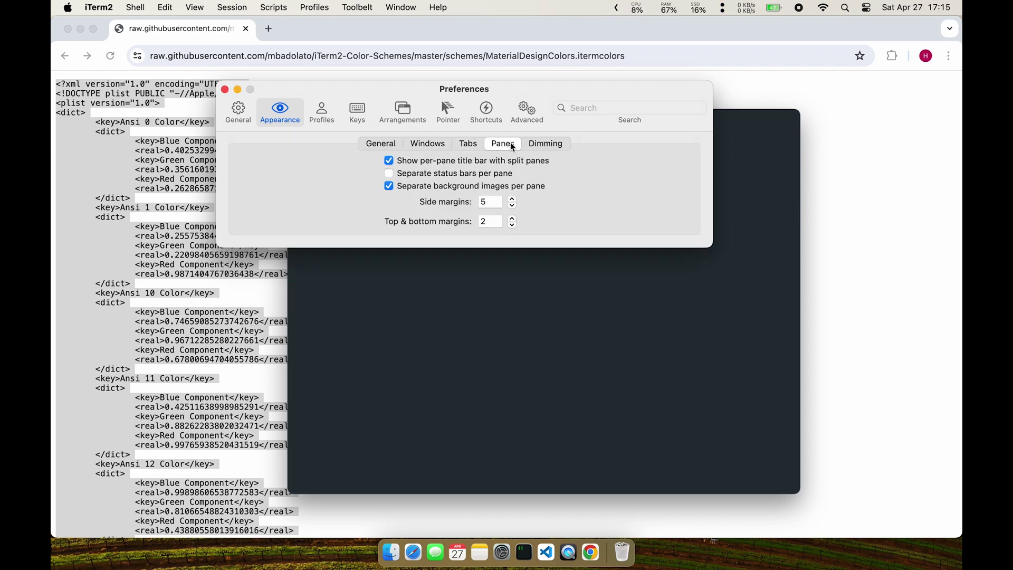
click(224, 90)
Step: Clear the terminal, add a couple of blank prompt lines and open new tabs in the iTerm window
key(super+k)
key(Return)
key(Return)
key(super+t)
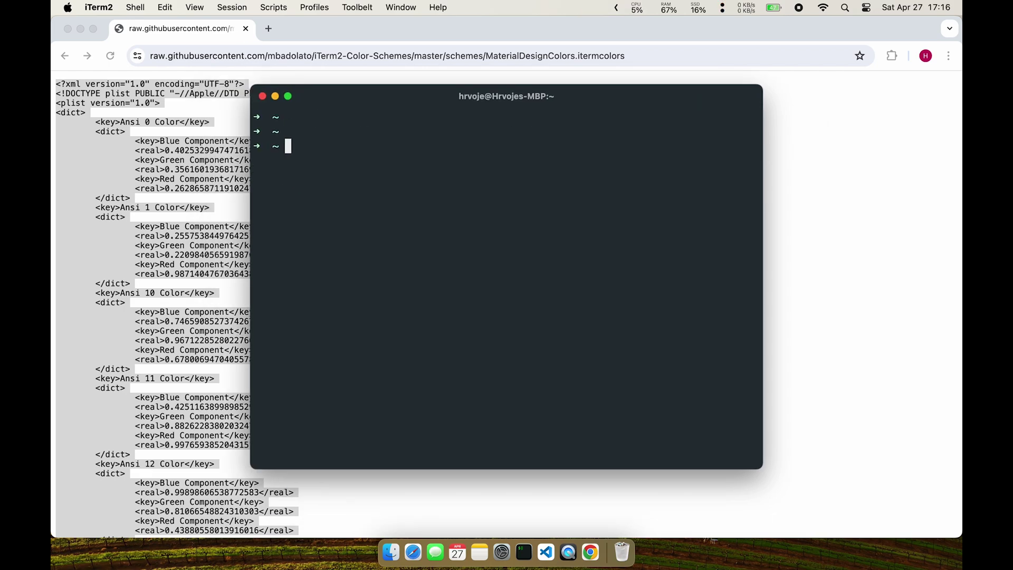
key(super+t)
Step: Switch to Visual Studio Code, install the Atom One Dark Theme extension and apply Atom One Dark as the color theme
key(ctrl+alt+Return)
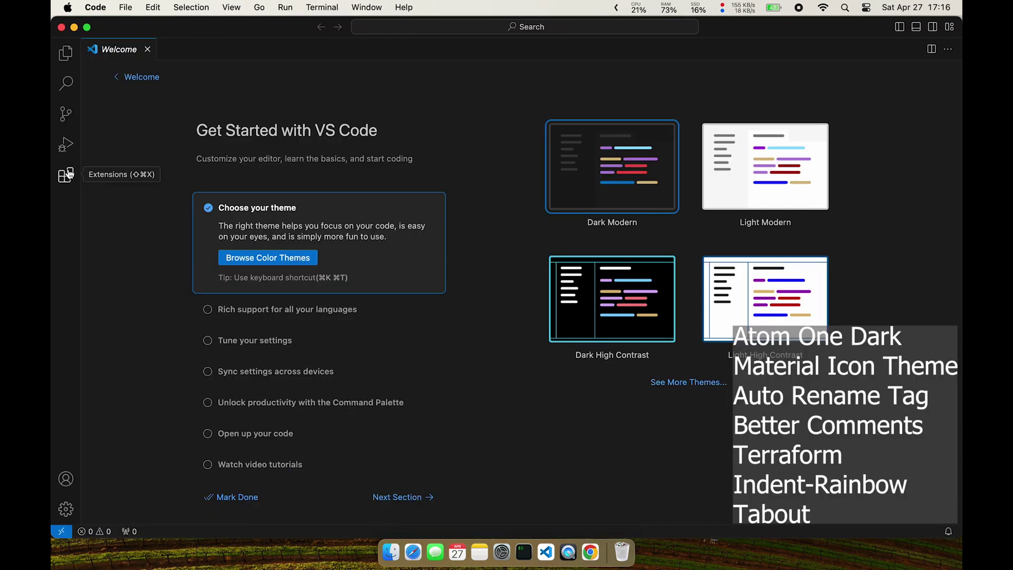
click(66, 176)
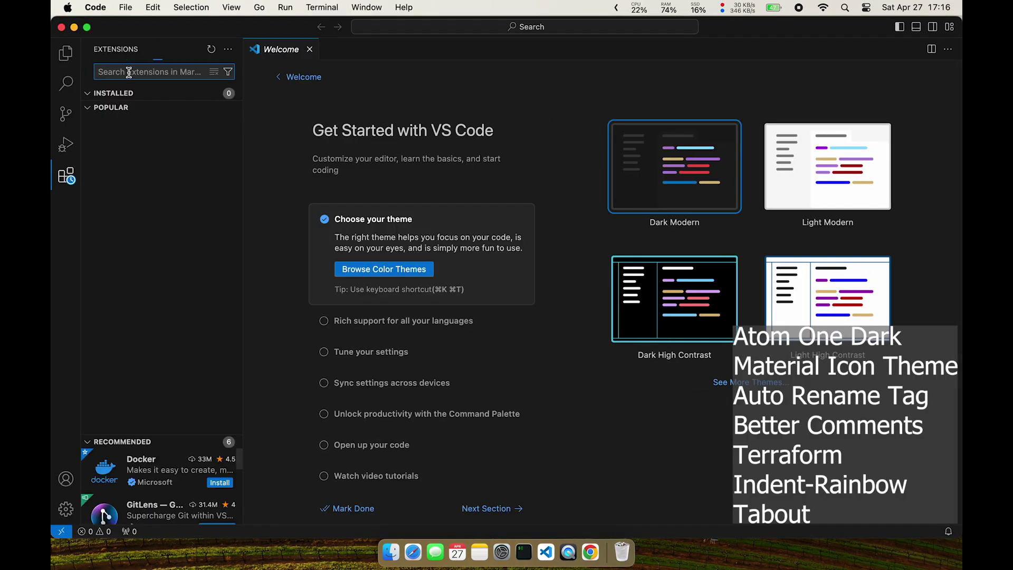
text(Atom one Dark)
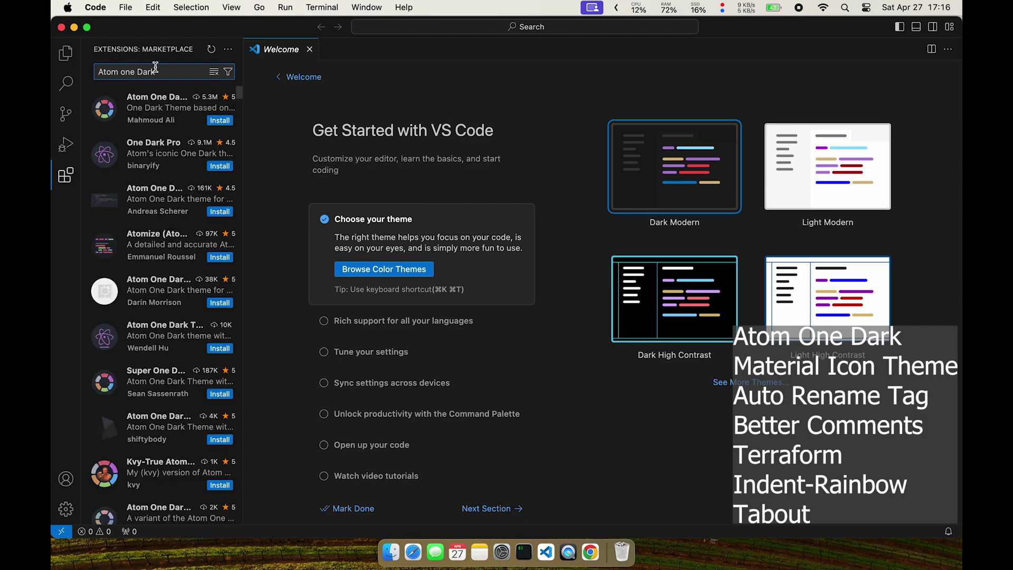
click(169, 104)
click(436, 141)
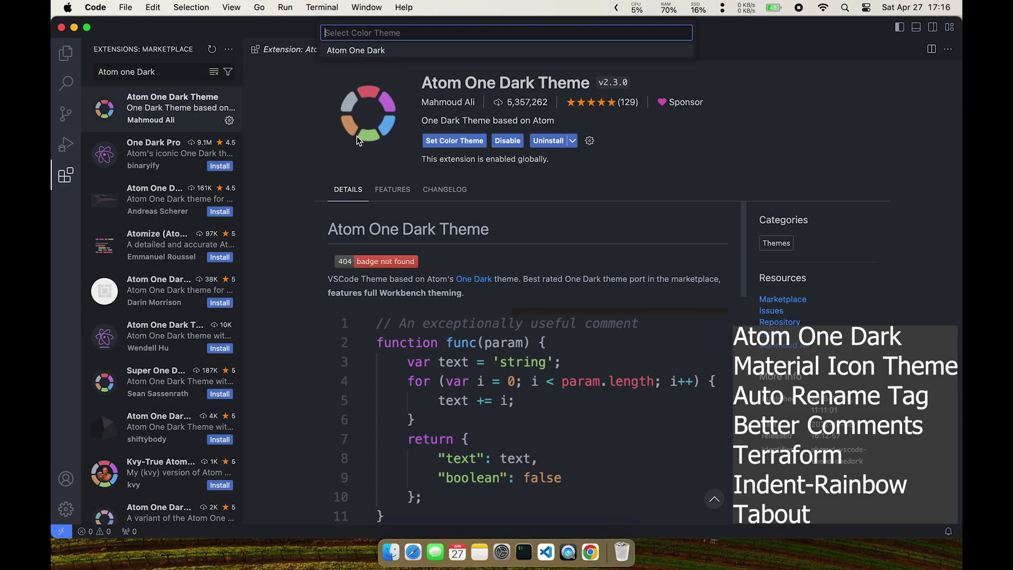
click(369, 51)
Step: Find the Auto Rename Tag extension in the marketplace and install it
click(192, 73)
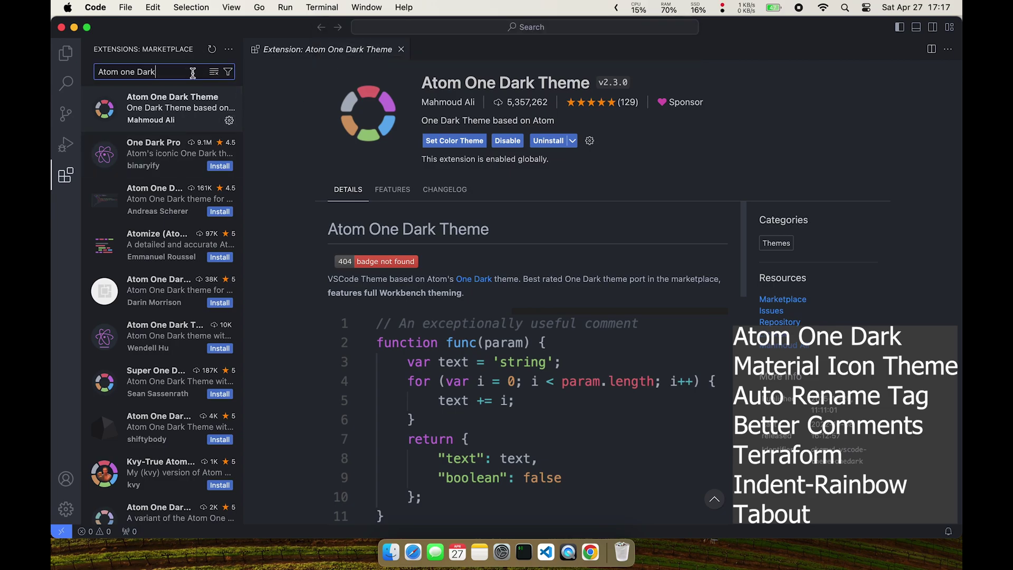
key(super+a)
text(Auto Rename tag)
click(169, 108)
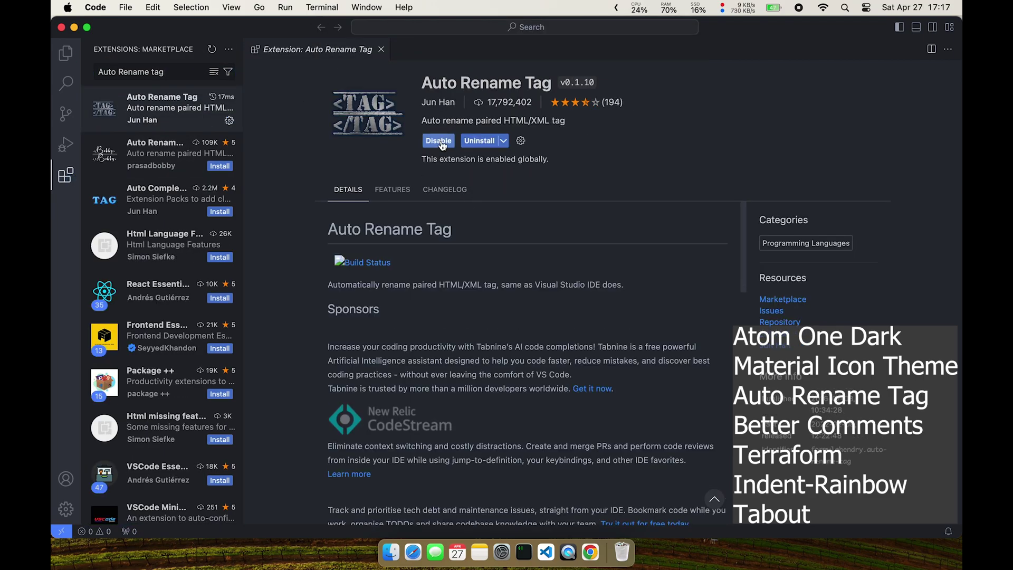
Step: Find the Better Comments extension in the marketplace and install it
click(158, 72)
key(super+a)
text(Better comments)
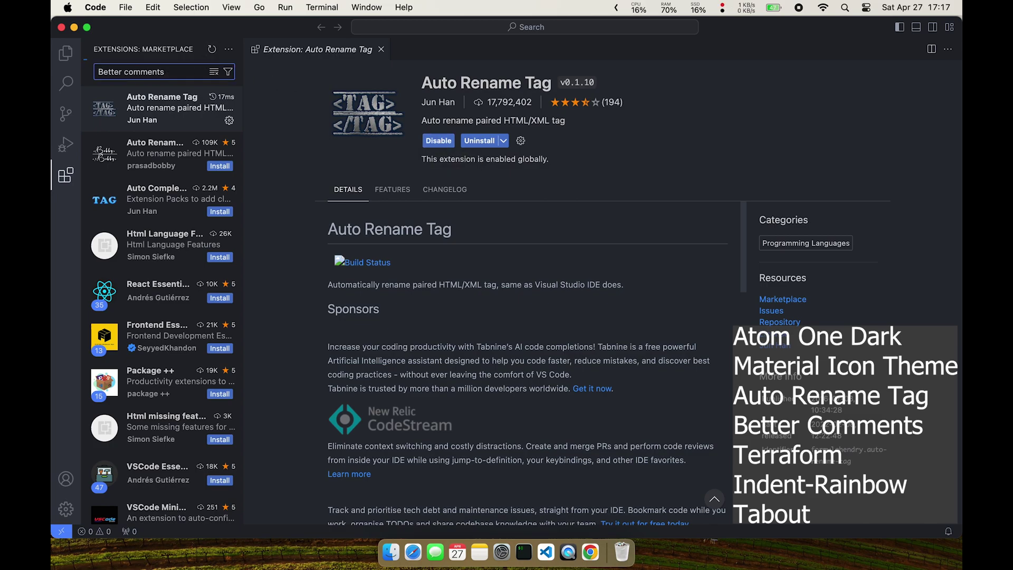
click(169, 109)
click(429, 140)
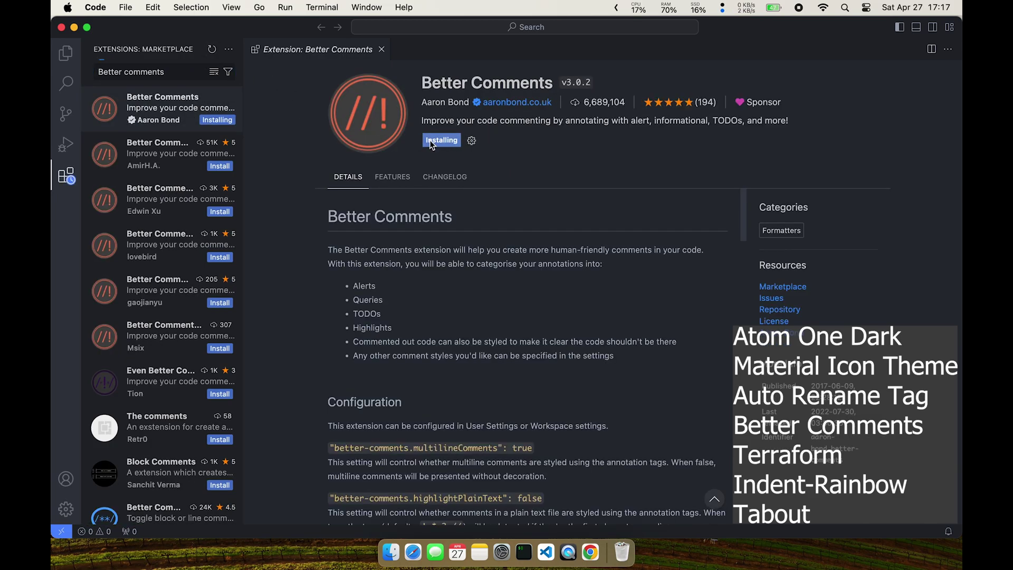
Step: Search the marketplace for Terraform and install the HashiCorp Terraform extension
click(181, 70)
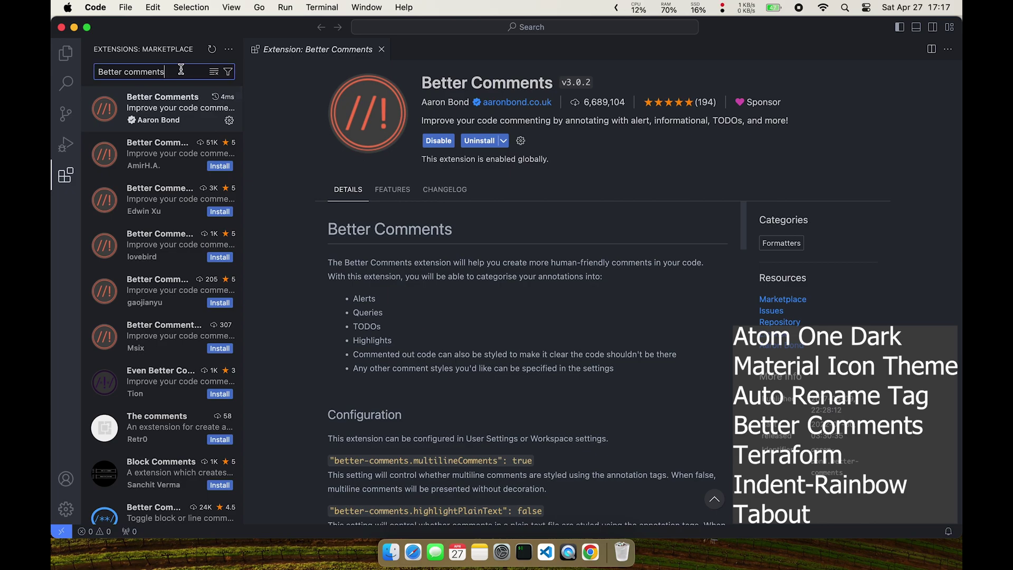
key(super+a)
key(super+a)
text(Terra)
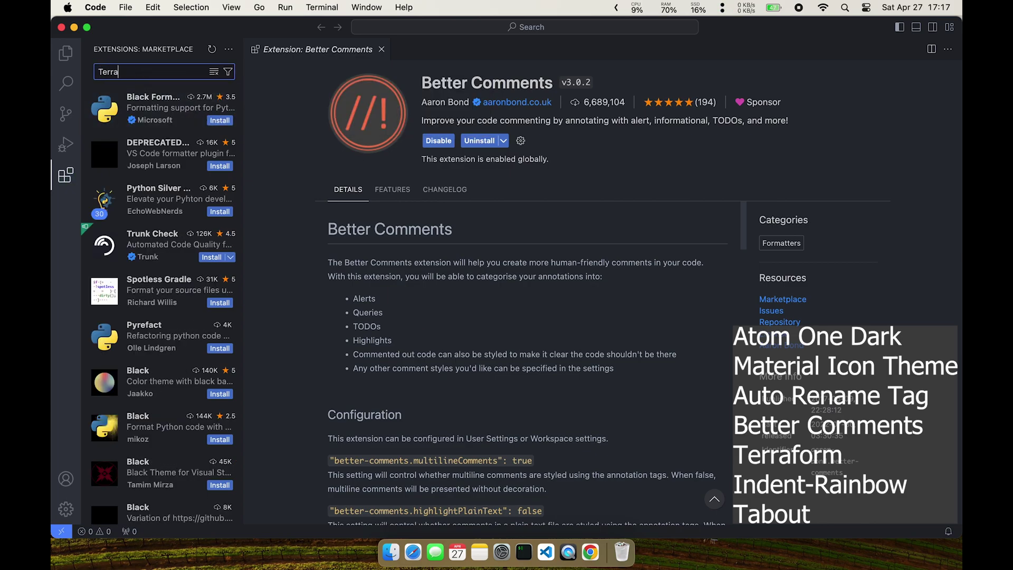
click(184, 157)
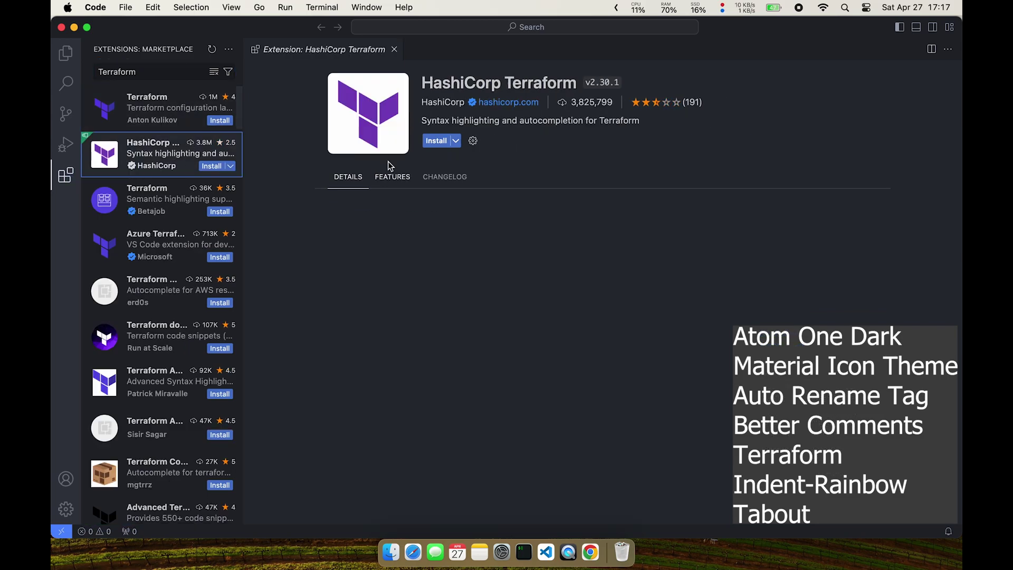
click(429, 141)
Step: Search the marketplace for indent rainbow and install the indent-rainbow extension
click(166, 70)
key(super+a)
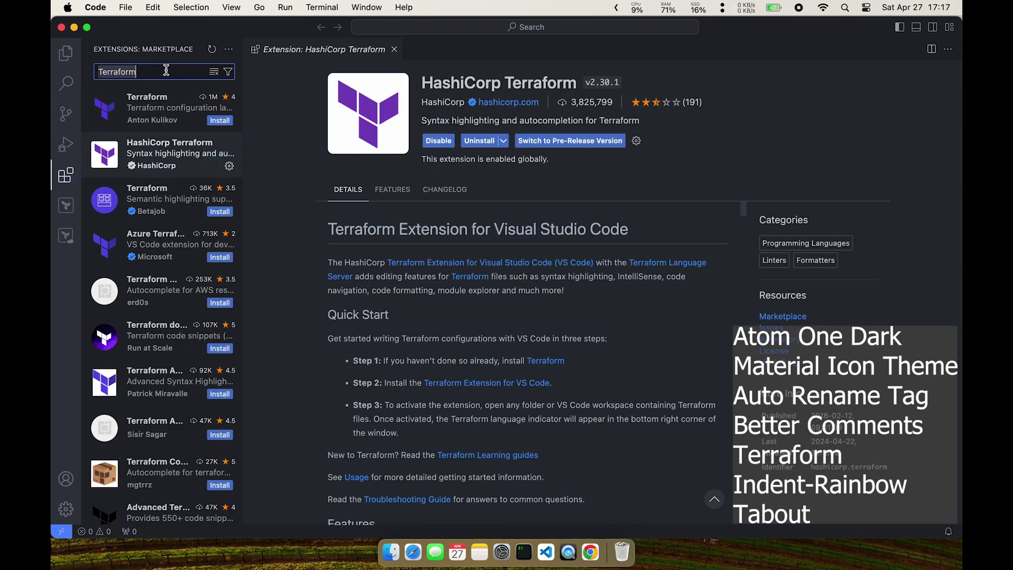
text(indent rainbow)
click(219, 121)
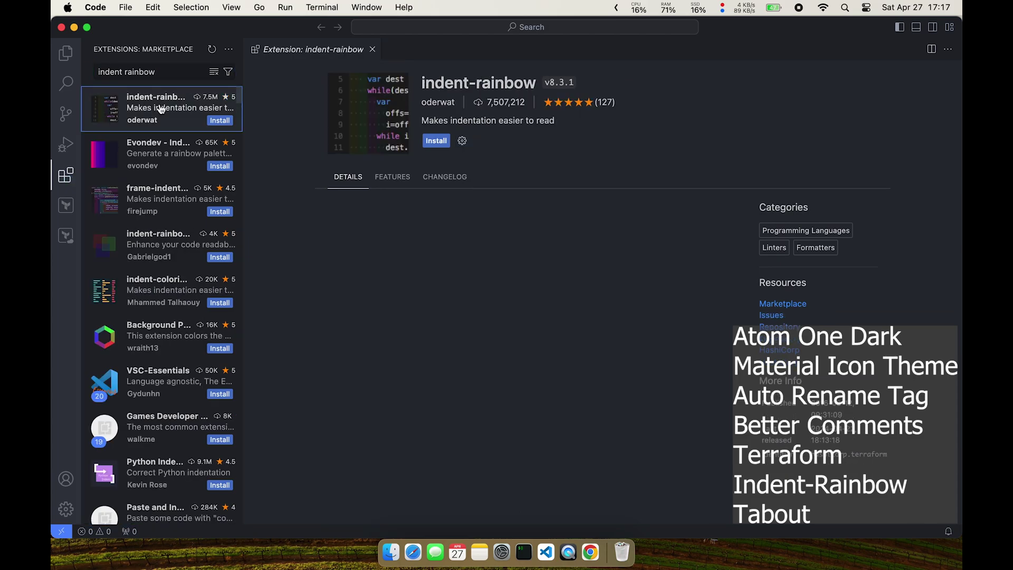
Step: Install the Material Icon Theme extension and set it as the file icon theme
click(171, 70)
key(super+a)
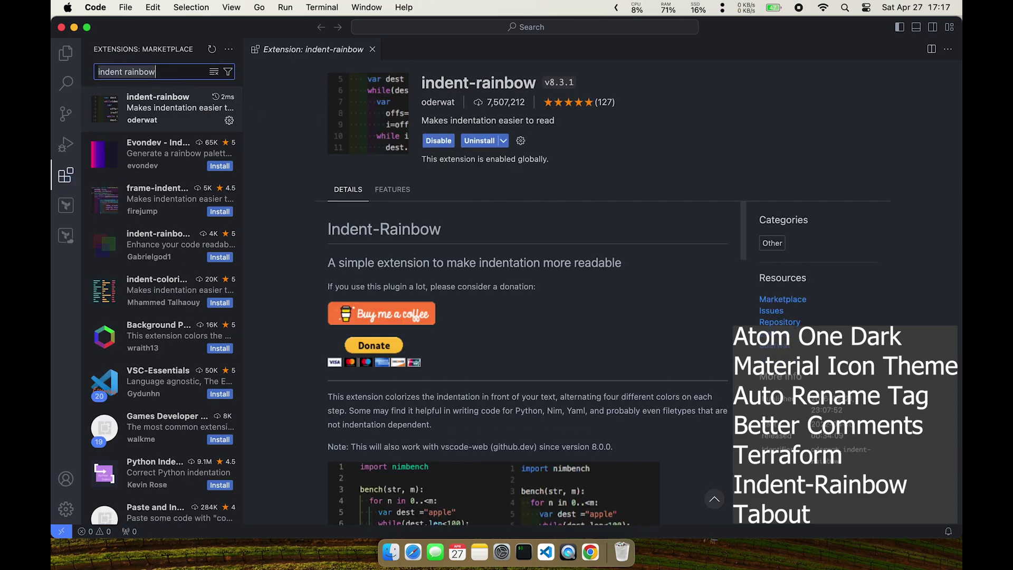
text(Material Icon Theme)
click(172, 97)
click(438, 141)
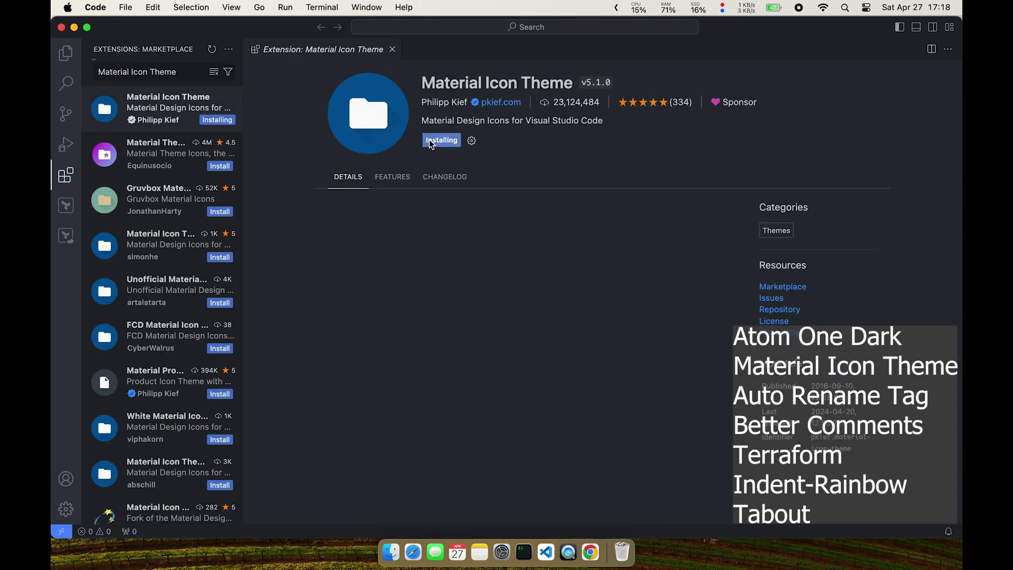
click(433, 50)
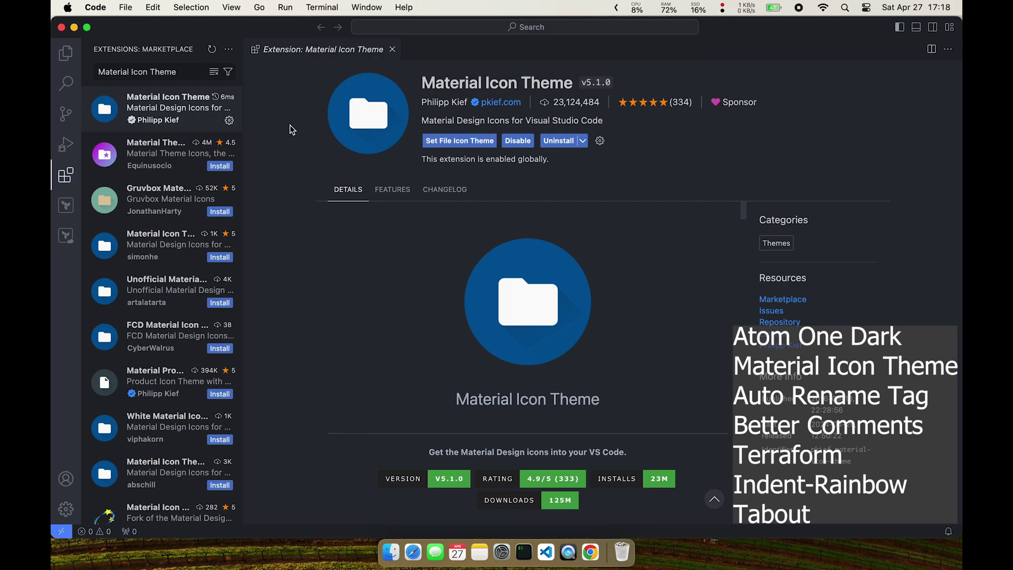
Step: Search the marketplace for Tabout and install the TabOut extension
click(158, 72)
key(super+a)
text(Tabout)
click(217, 120)
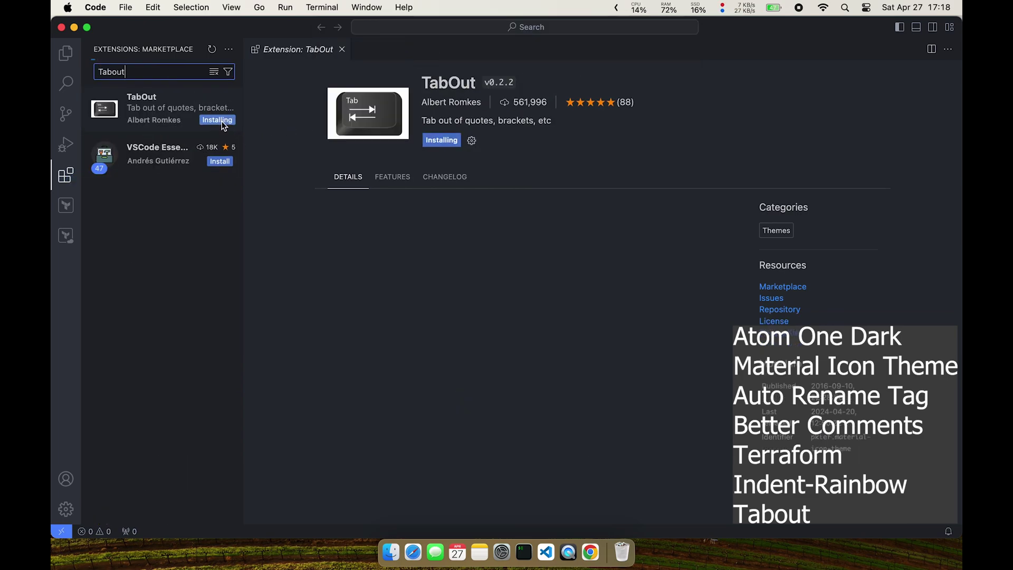